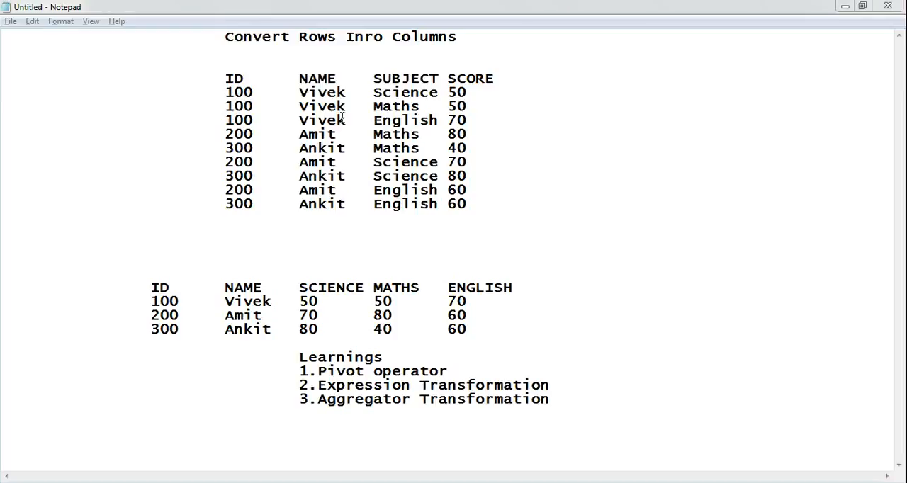
# - Compare the names in the row-wise source table with those in the target table that has one column per subject
pyautogui.moveTo(203, 70); pyautogui.dragTo(461, 224)
pyautogui.click(440, 236)
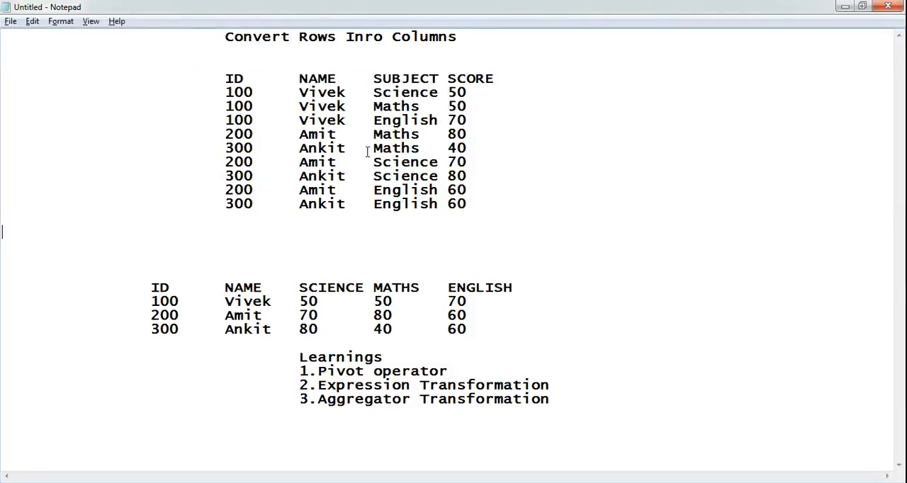
pyautogui.doubleClick(319, 92)
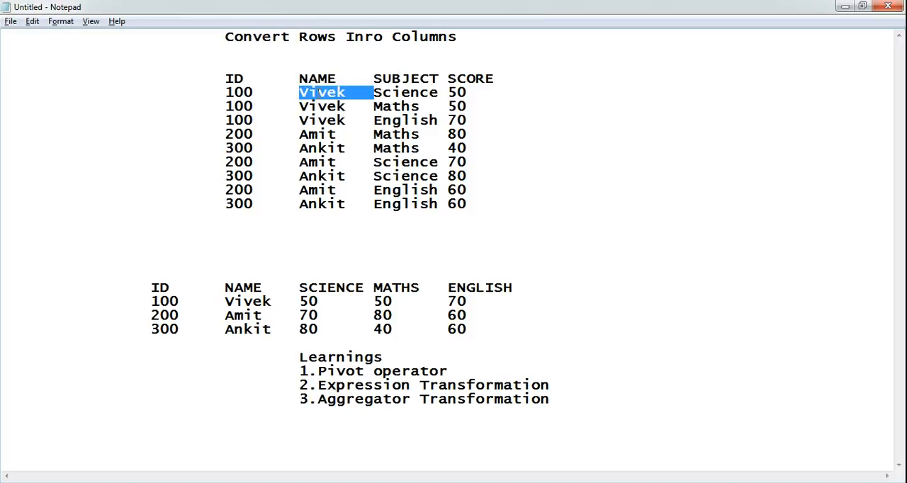
pyautogui.doubleClick(320, 135)
pyautogui.doubleClick(322, 148)
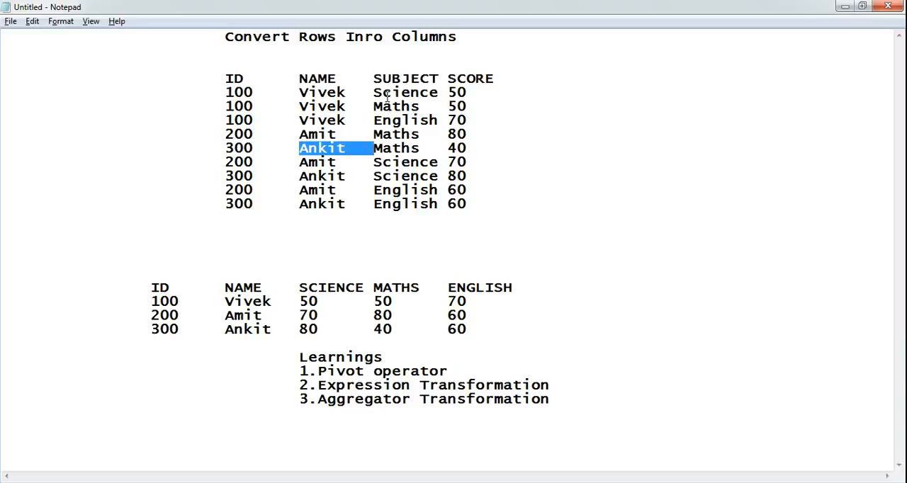
pyautogui.doubleClick(260, 301)
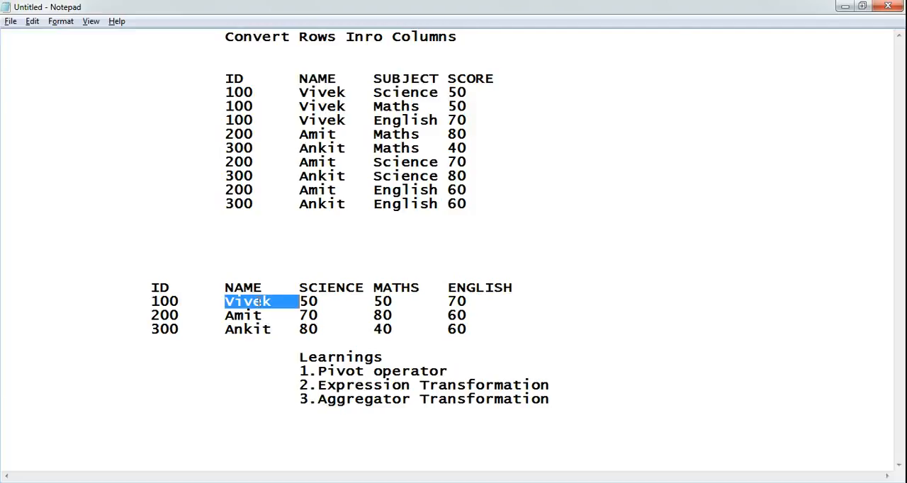
pyautogui.doubleClick(246, 315)
pyautogui.doubleClick(248, 329)
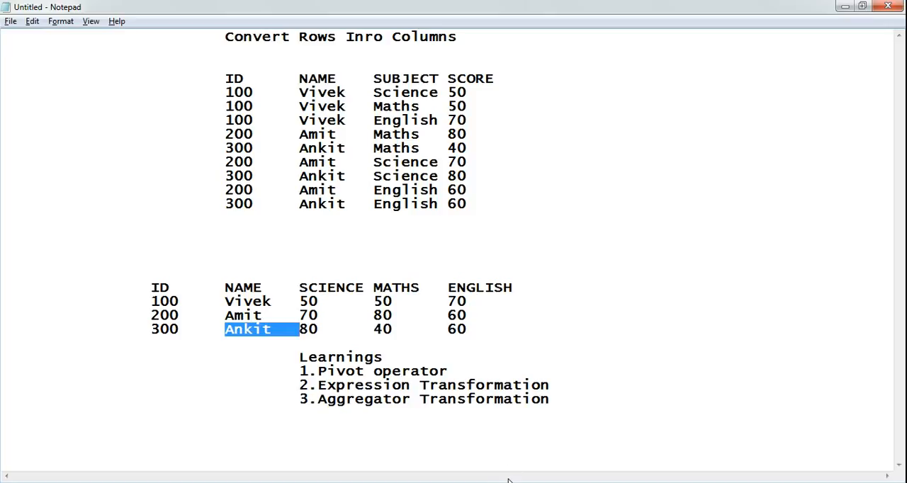
# - Switch to Oracle SQL Developer and query all rows of RESULTS, followed by all rows of RESULTS_TARGET
pyautogui.hotkey('alt', 'Tab')
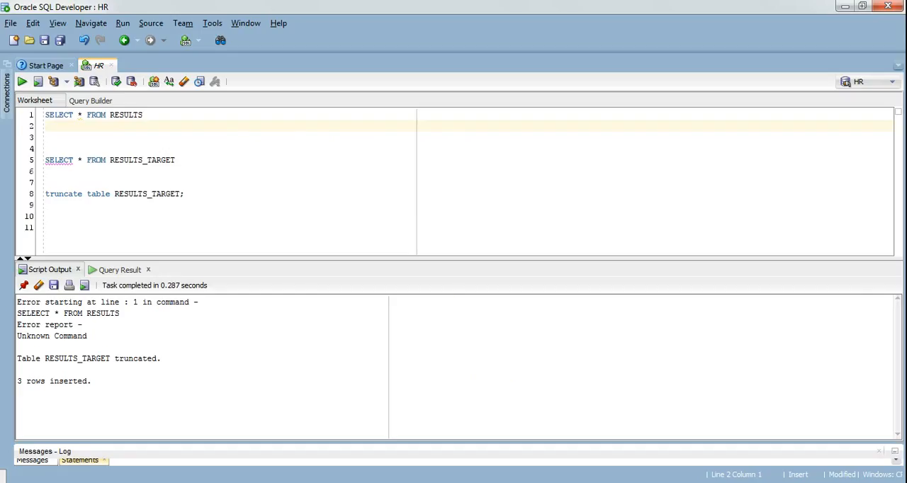
pyautogui.click(164, 114)
pyautogui.hotkey('shift', 'Home')
pyautogui.hotkey('ctrl', 'Return')
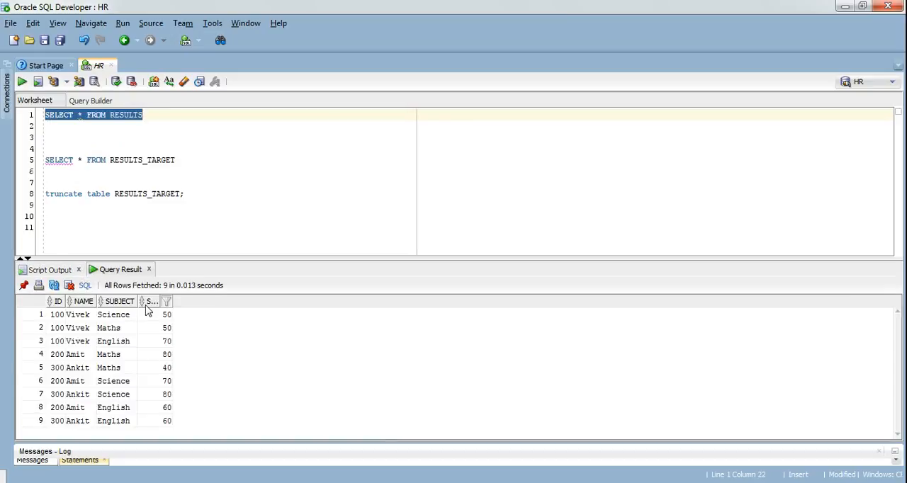
pyautogui.click(183, 159)
pyautogui.hotkey('shift', 'Home')
pyautogui.hotkey('ctrl', 'Return')
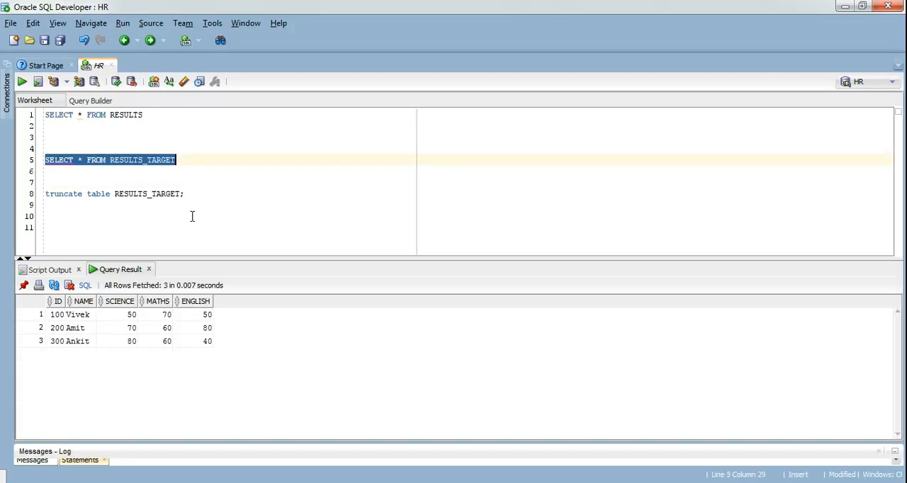
# - Run the truncate statement to empty the RESULTS_TARGET table
pyautogui.click(194, 195)
pyautogui.hotkey('shift', 'Home')
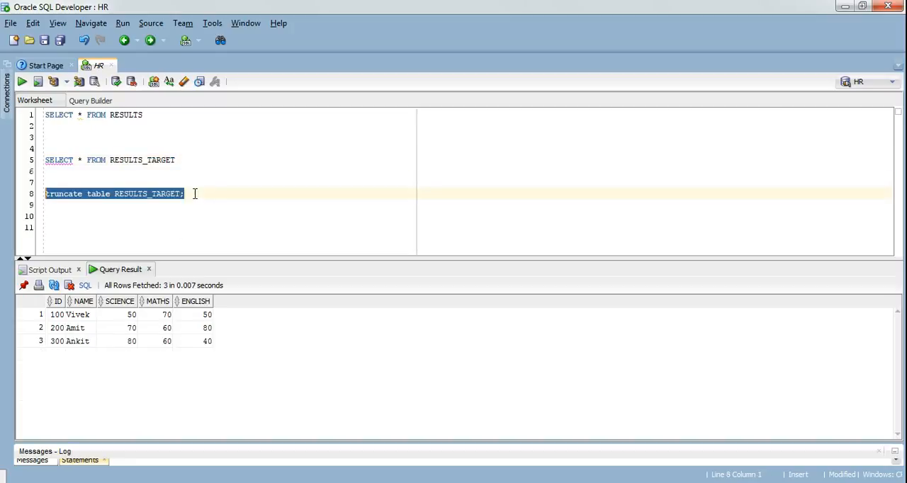
pyautogui.hotkey('ctrl', 'Return')
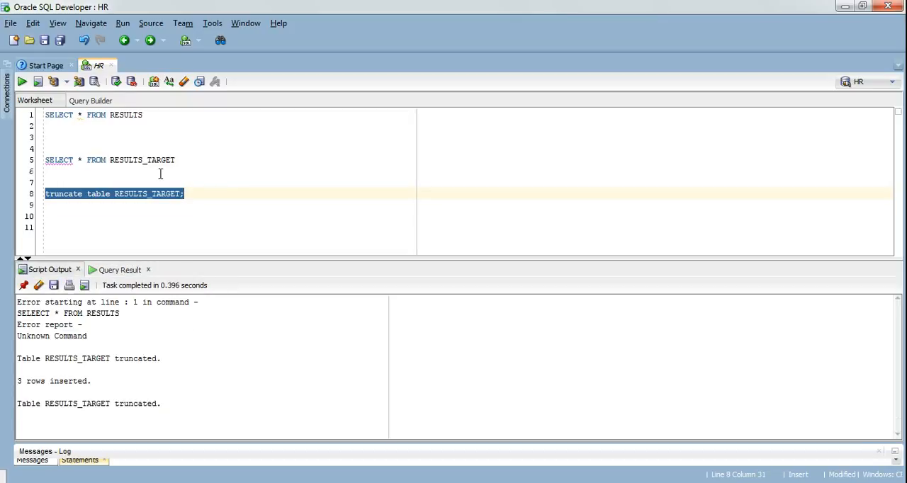
# - Duplicate the SELECT * FROM RESULTS query onto the empty line directly above the RESULTS_TARGET query
pyautogui.click(156, 147)
pyautogui.press('Up')
pyautogui.press('Up')
pyautogui.press('Up')
pyautogui.hotkey('shift', 'End')
pyautogui.press('Home')
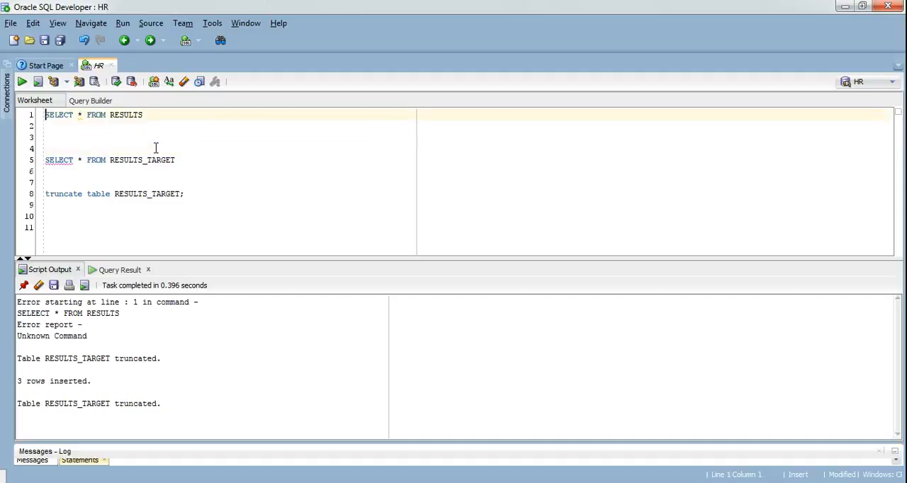
pyautogui.press('End')
pyautogui.hotkey('shift', 'Home')
pyautogui.hotkey('ctrl', 'c')
pyautogui.click(156, 147)
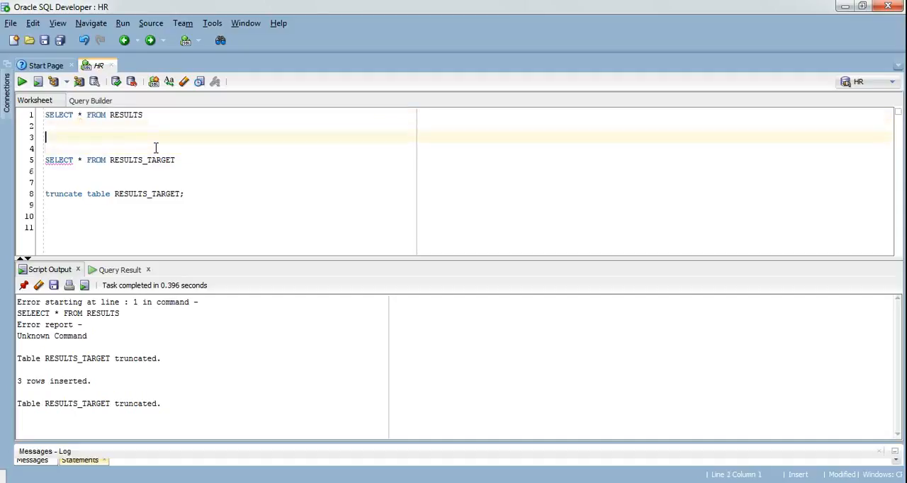
pyautogui.hotkey('ctrl', 'v')
# - Extend the duplicated query with the start of a pivot clause aggregating scores: pivot (sum(score)
pyautogui.write('pivot (sum')
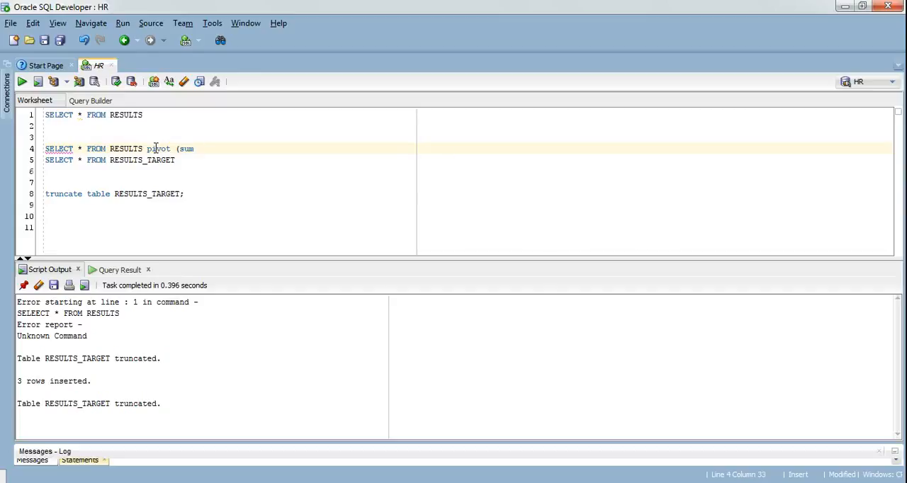
pyautogui.write("(score) for subject in ('Sc")
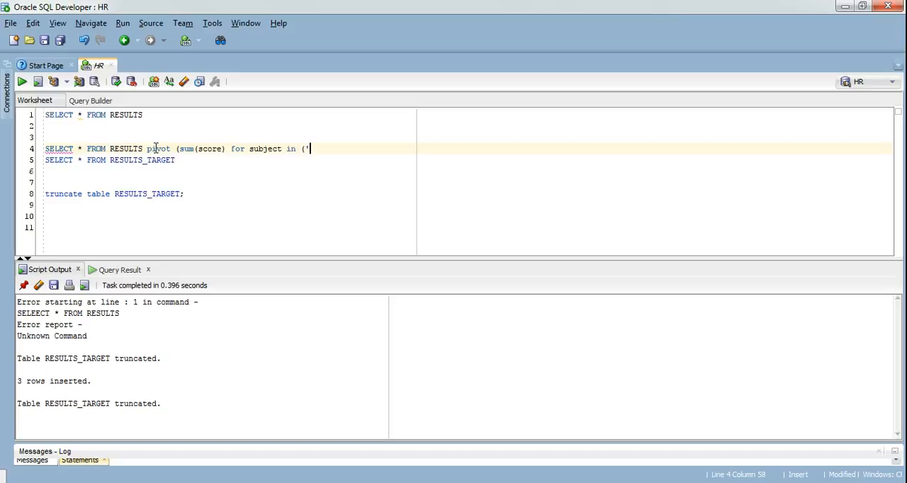
pyautogui.write("ience','English'")
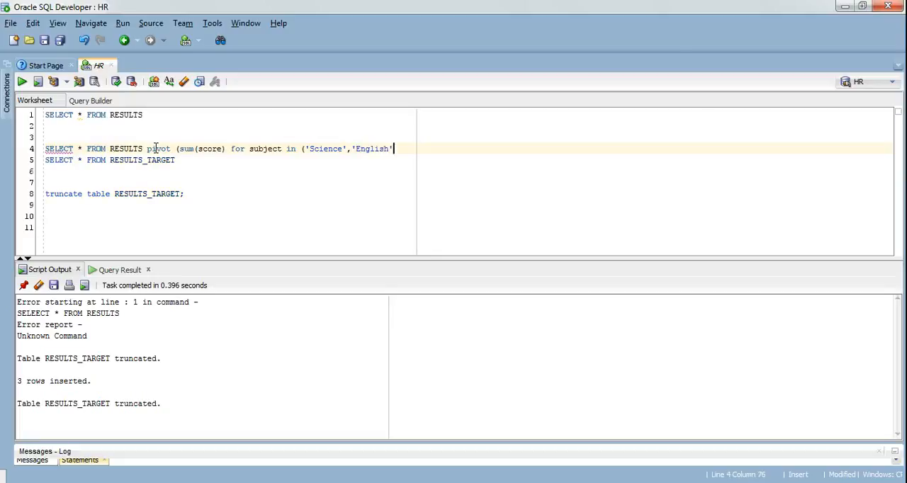
pyautogui.write(",'Maths")
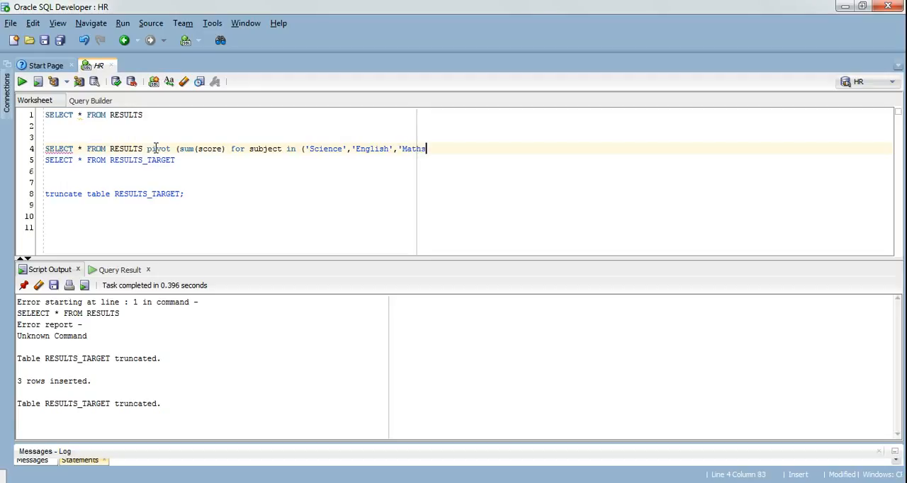
pyautogui.write("'))")
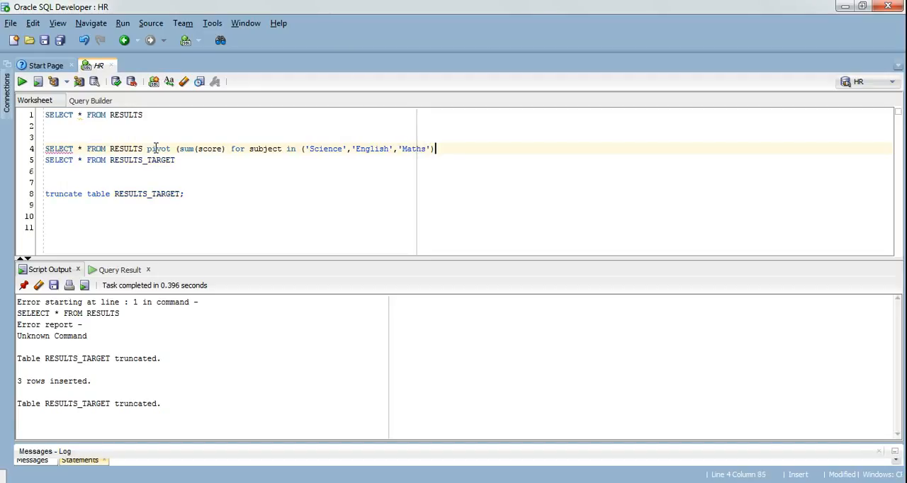
# - Run only the pivot query on line 4
pyautogui.press('Home')
pyautogui.hotkey('shift', 'End')
pyautogui.hotkey('shift', 'Down')
pyautogui.hotkey('shift', 'Down')
pyautogui.hotkey('ctrl', 'Return')
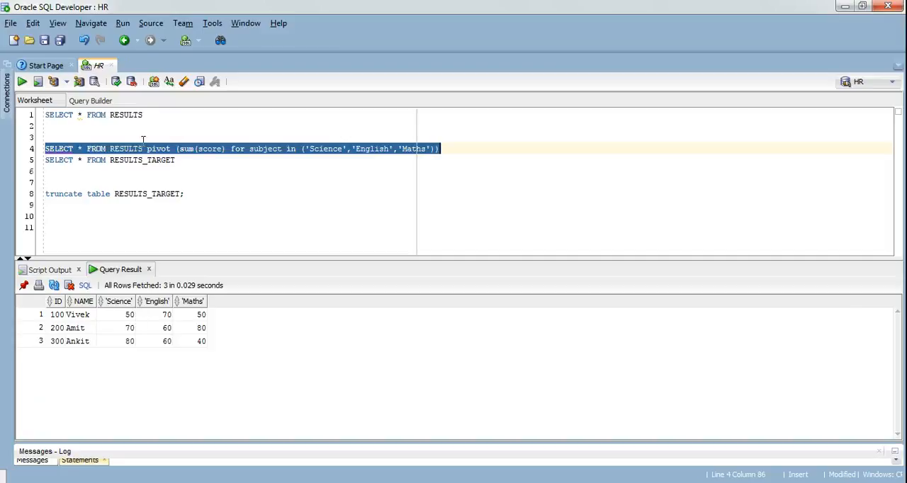
# - Rerun SELECT * FROM RESULTS and check the subject values in the first three rows
pyautogui.click(147, 116)
pyautogui.hotkey('shift', 'Home')
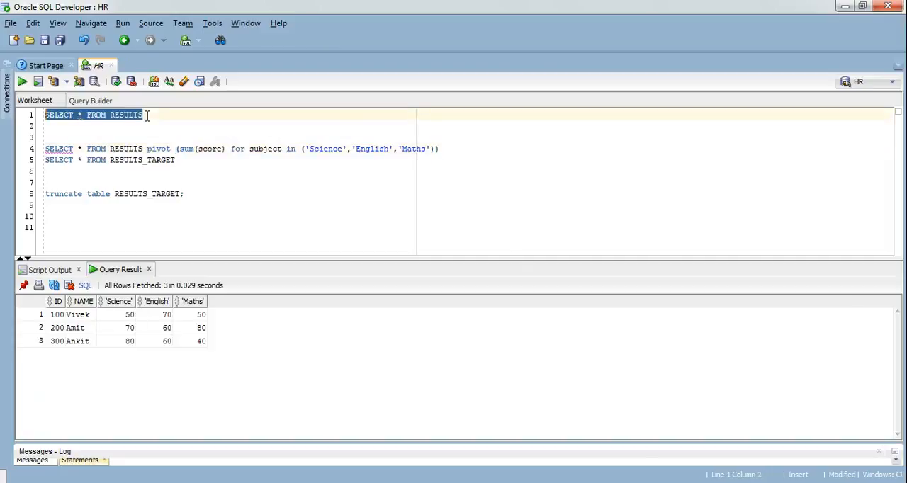
pyautogui.hotkey('ctrl', 'Return')
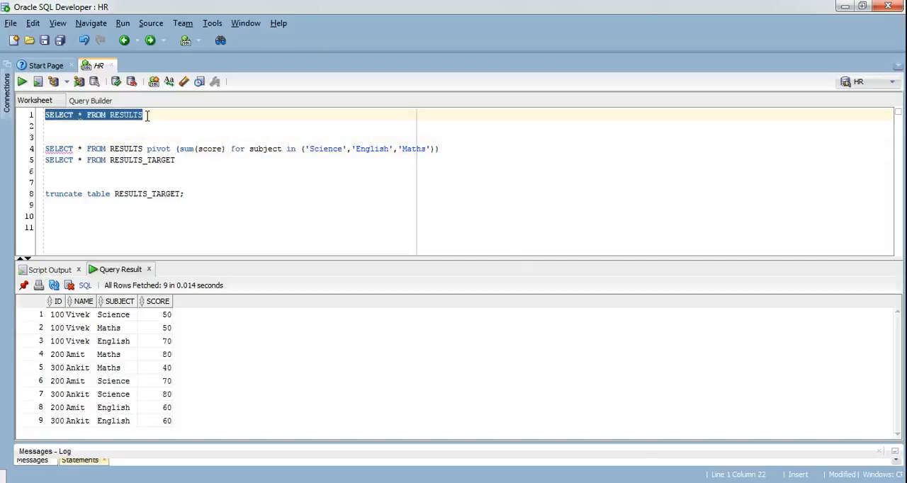
pyautogui.click(115, 316)
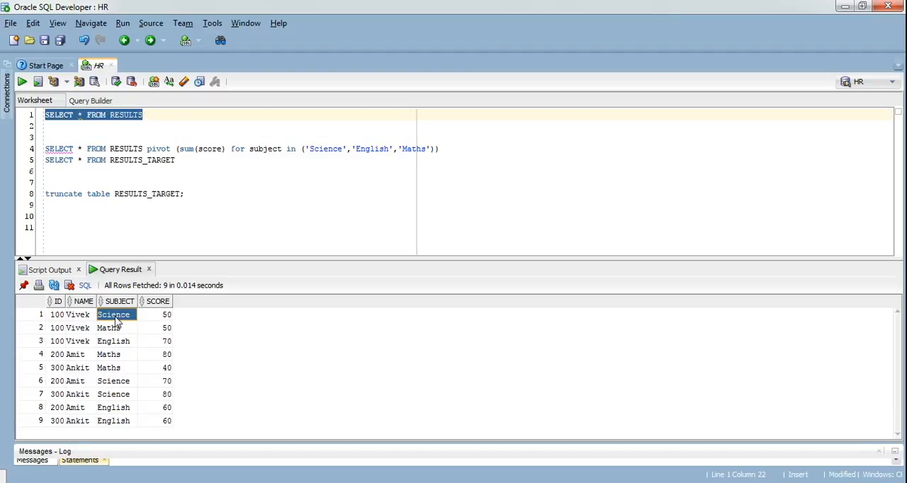
pyautogui.click(116, 330)
pyautogui.click(118, 342)
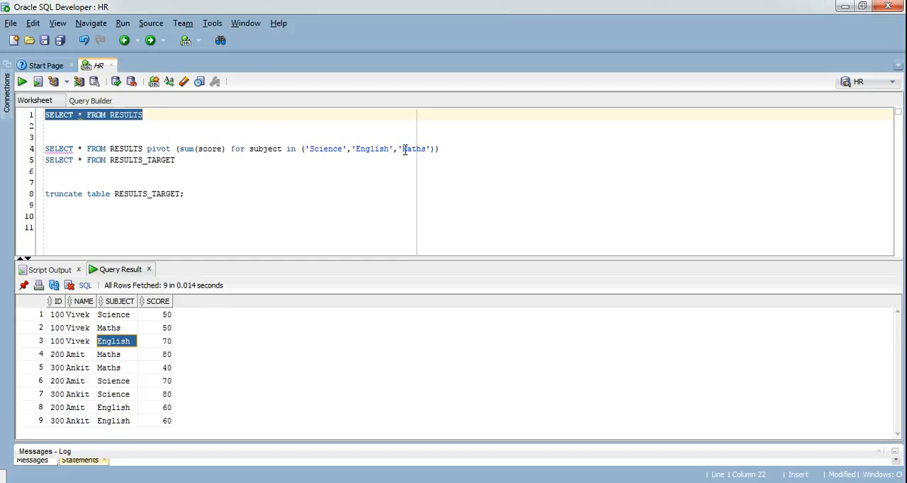
# - Change the pivot query's aggregate function to max and run the query
pyautogui.doubleClick(189, 149)
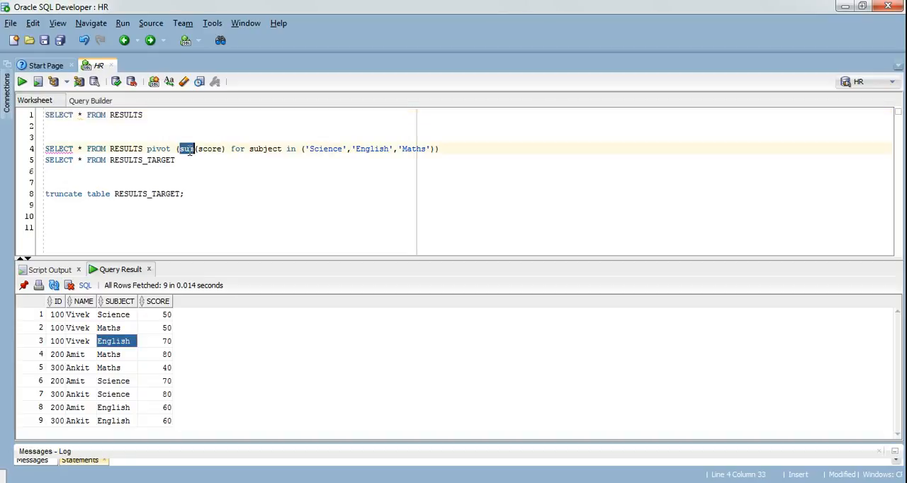
pyautogui.write('max')
pyautogui.press('End')
pyautogui.hotkey('shift', 'Home')
pyautogui.hotkey('shift', 'Down')
pyautogui.hotkey('shift', 'Down')
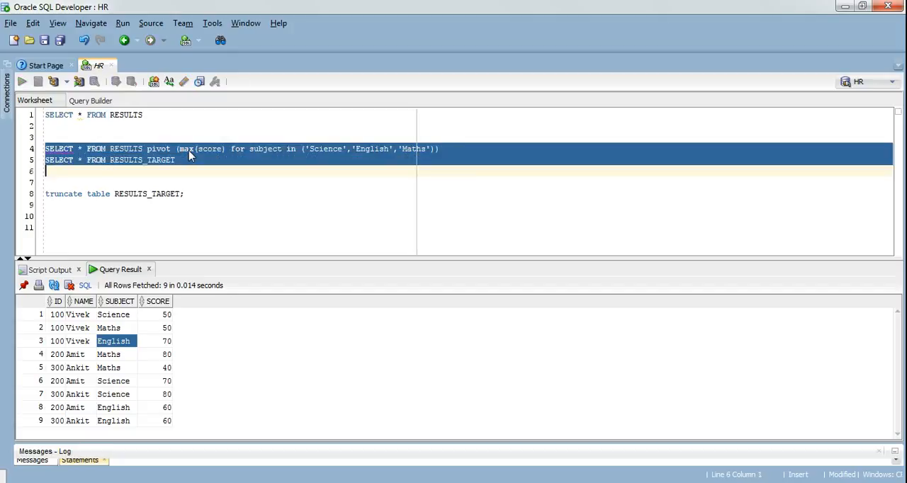
pyautogui.hotkey('shift', 'Up')
pyautogui.hotkey('ctrl', 'Return')
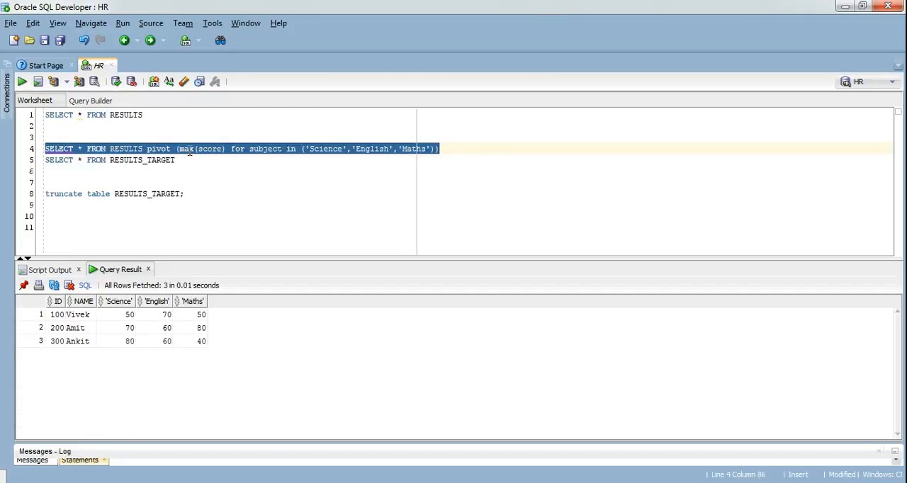
# - Query all rows of RESULTS again and examine the subjects listed for ID 100
pyautogui.click(160, 117)
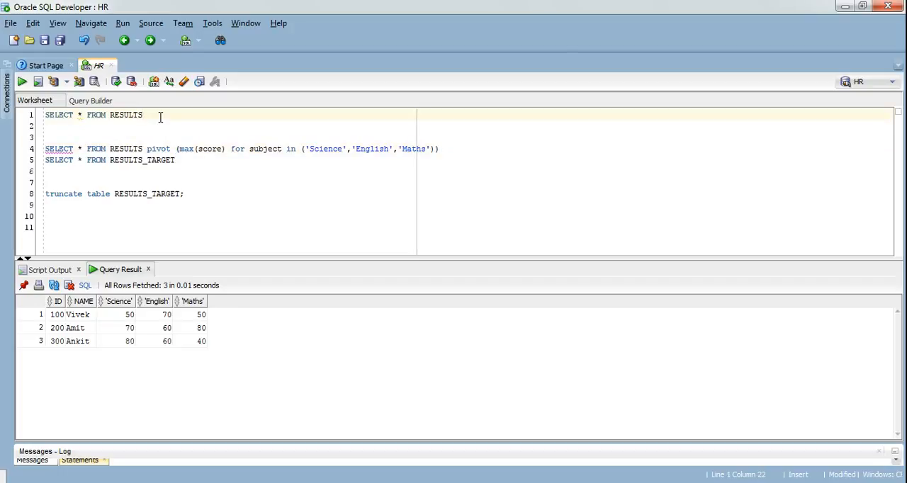
pyautogui.hotkey('shift', 'Home')
pyautogui.hotkey('ctrl', 'c')
pyautogui.hotkey('ctrl', 'Return')
pyautogui.hotkey('ctrl', 'Return')
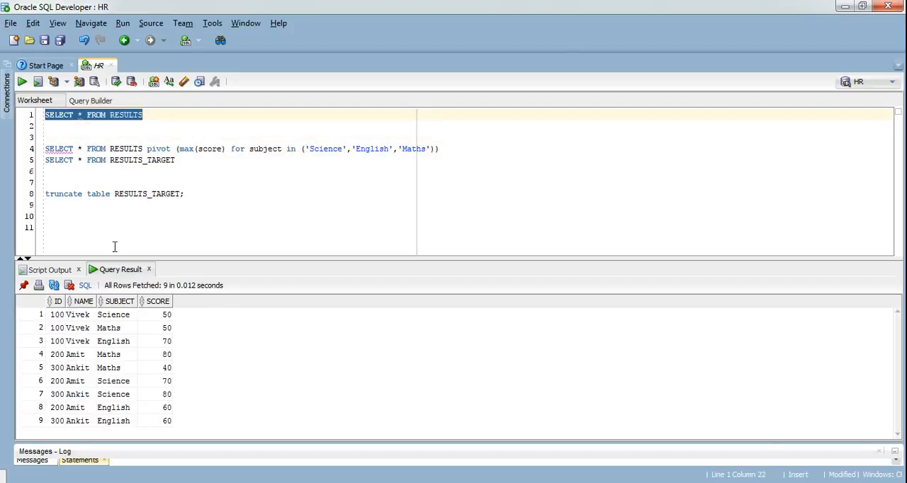
pyautogui.click(60, 316)
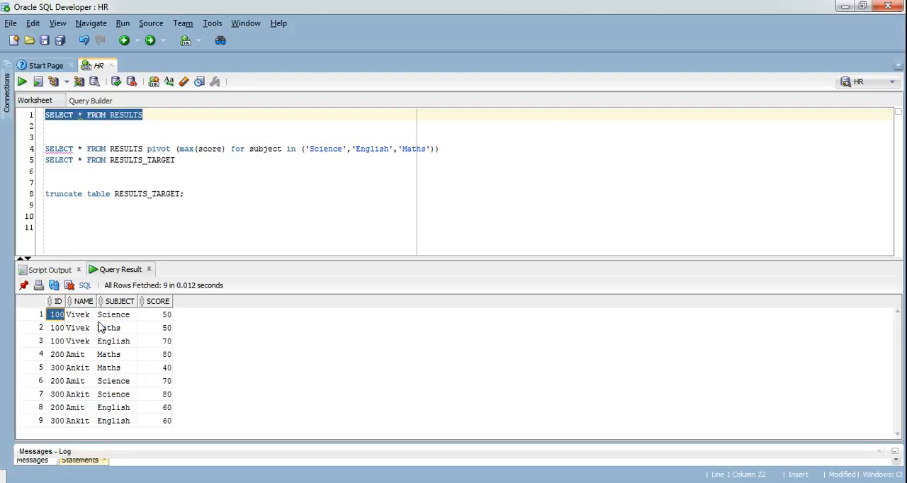
pyautogui.moveTo(117, 322); pyautogui.dragTo(119, 348)
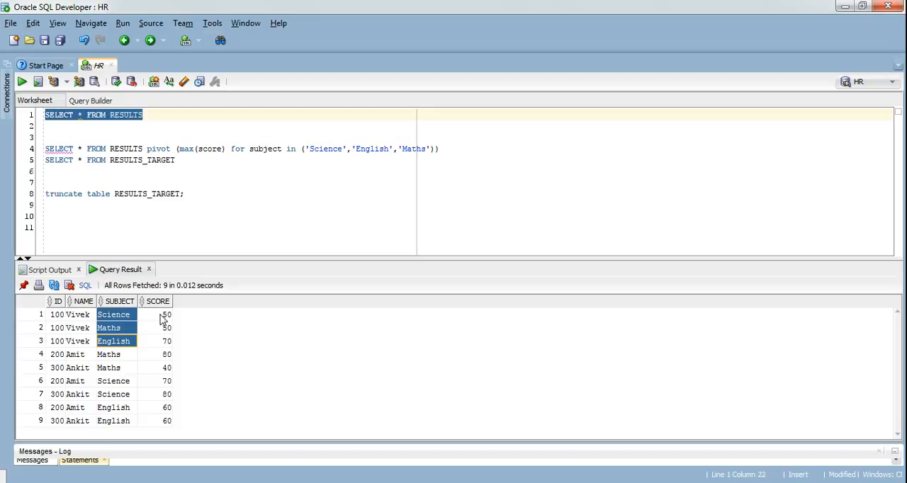
# - Remove 'Maths' from the pivot query's subject list and run the query with only 'Science' and 'English'
pyautogui.doubleClick(419, 149)
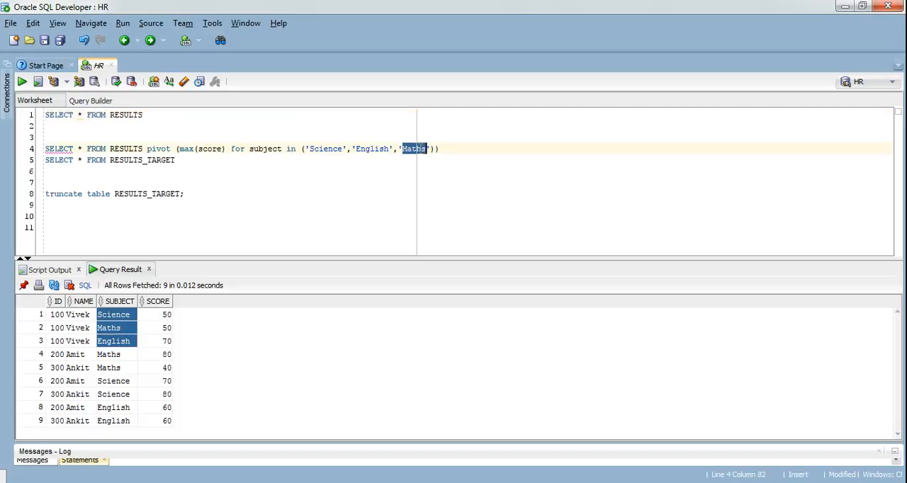
pyautogui.press('Right')
pyautogui.hotkey('shift', 'Left')
pyautogui.hotkey('shift', 'Left')
pyautogui.hotkey('shift', 'Left')
pyautogui.hotkey('shift', 'Left')
pyautogui.hotkey('shift', 'Left')
pyautogui.hotkey('shift', 'Left')
pyautogui.hotkey('shift', 'Left')
pyautogui.hotkey('shift', 'Left')
pyautogui.press('Delete')
pyautogui.press('End')
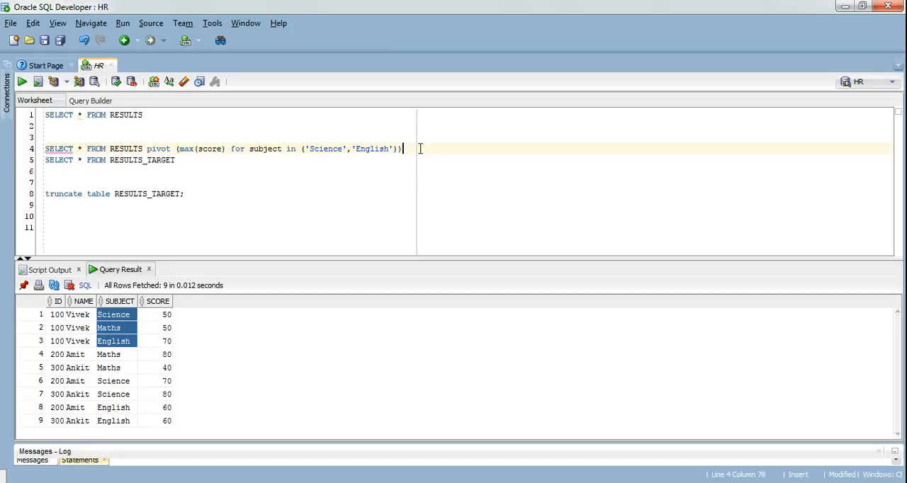
pyautogui.hotkey('shift', 'Home')
pyautogui.hotkey('ctrl', 'Return')
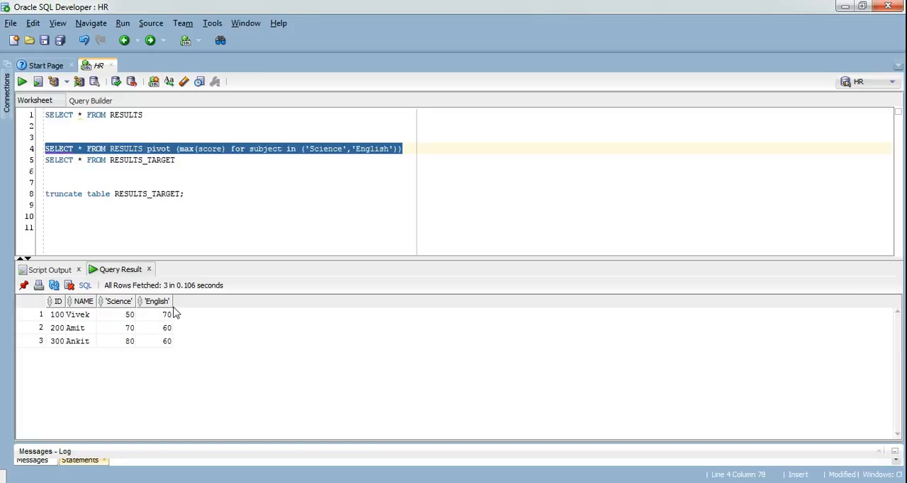
pyautogui.click(394, 149)
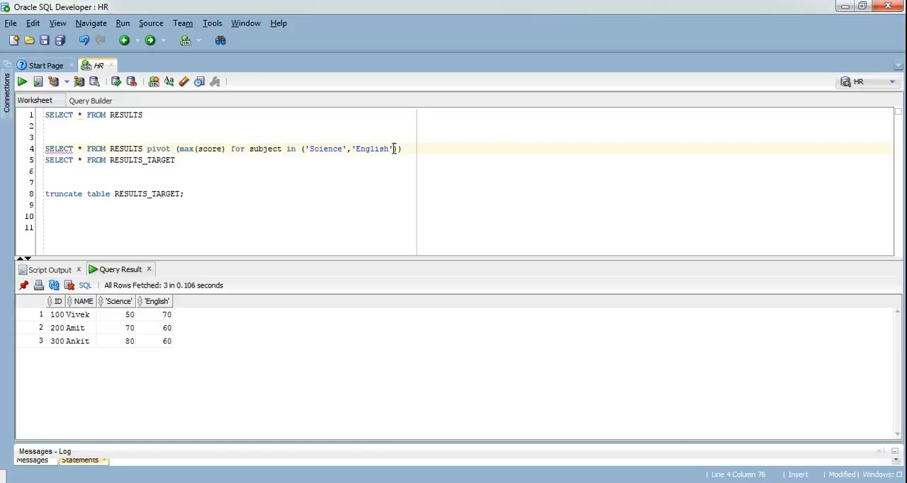
pyautogui.hotkey('ctrl', 'v')
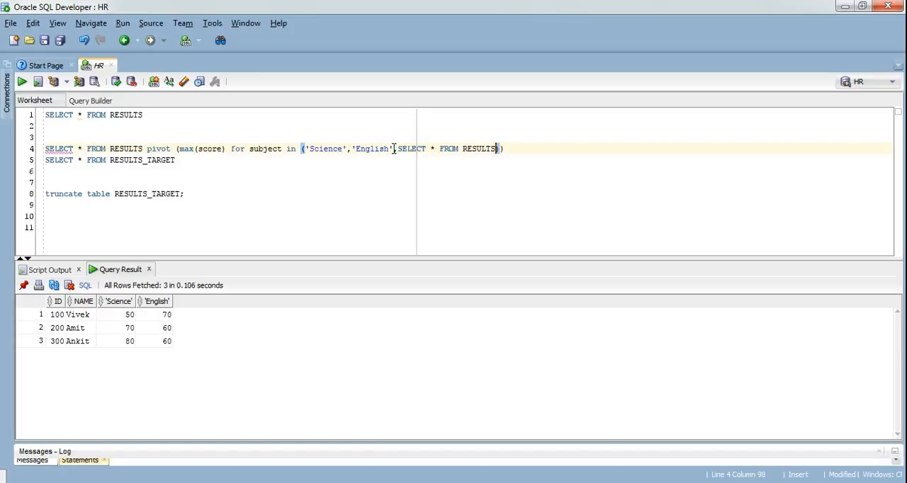
pyautogui.hotkey('ctrl', 'z')
pyautogui.press('BackSpace')
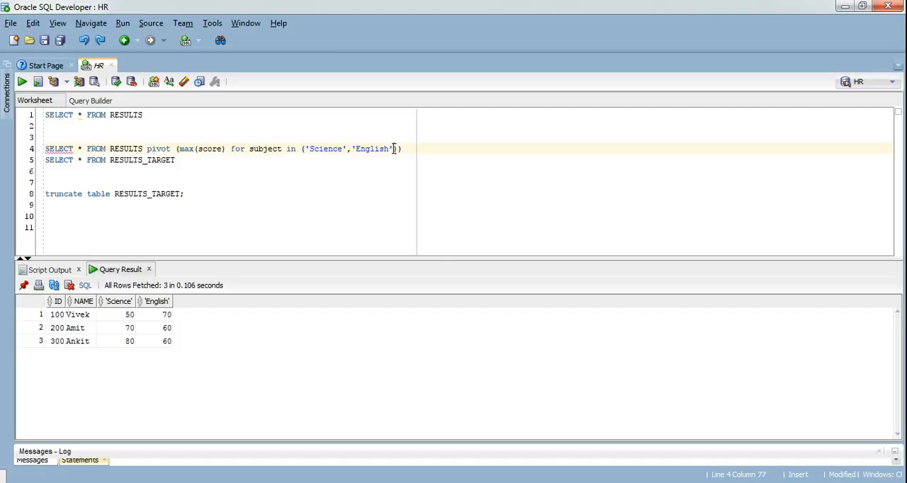
# - Add 'Maths' to the pivot query's subject list after 'English' and run the query
pyautogui.write(",'Maths'")
pyautogui.press('Home')
pyautogui.hotkey('shift', 'Down')
pyautogui.hotkey('shift', 'Down')
pyautogui.hotkey('ctrl', 'Return')
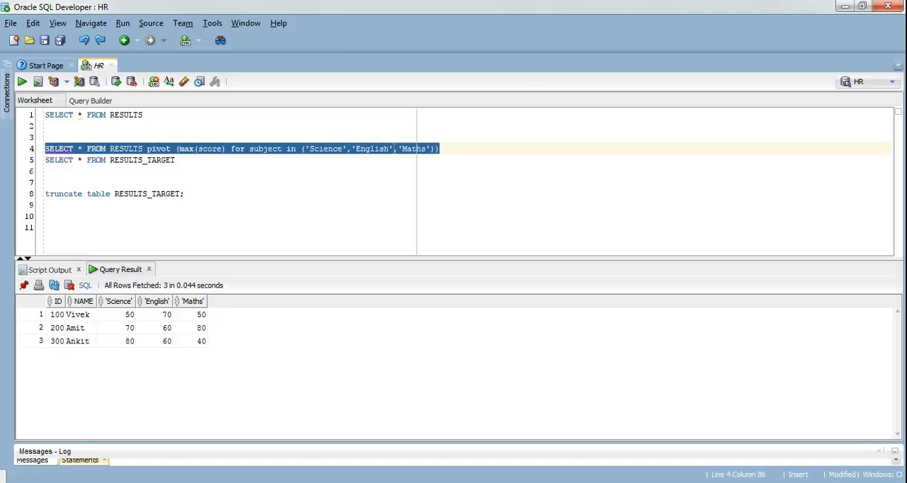
# - Cut the whole pivot query on line 4 out of the worksheet
pyautogui.click(449, 148)
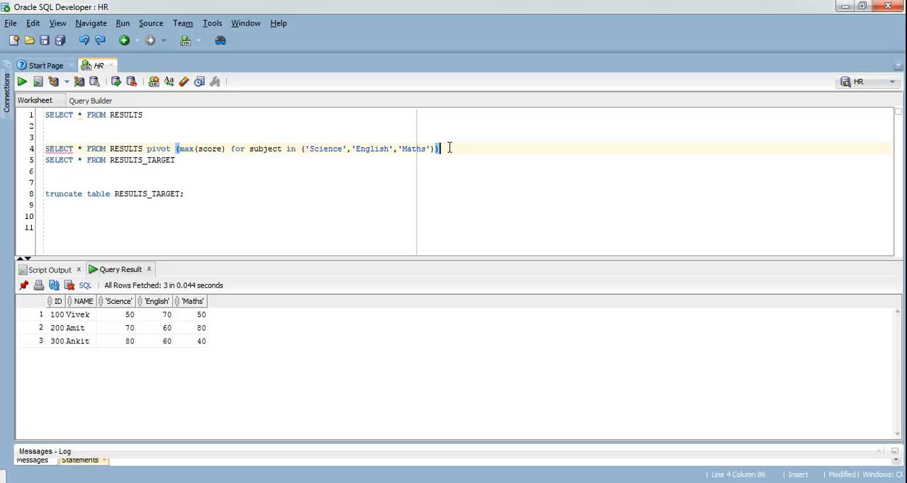
pyautogui.hotkey('shift', 'Home')
pyautogui.hotkey('ctrl', 'c')
pyautogui.press('BackSpace')
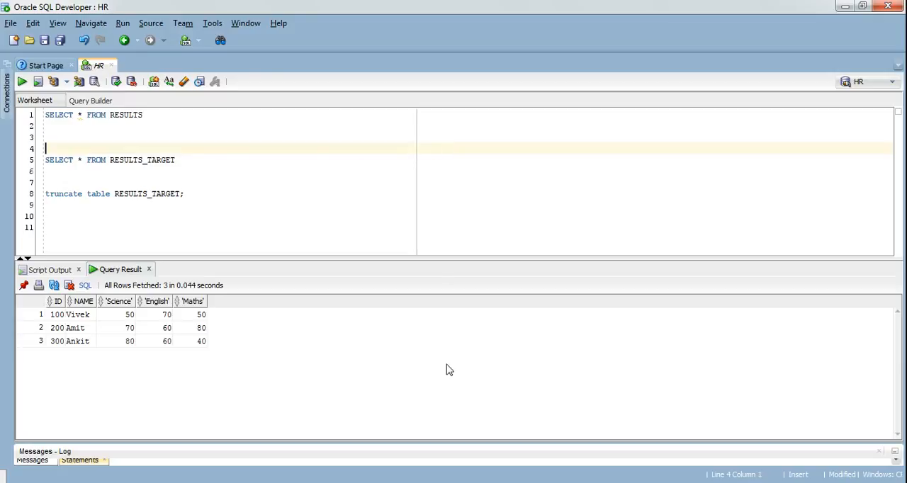
# - Switch to Informatica PowerCenter Designer and create a new mapping named m_demo_table_pivot
pyautogui.hotkey('alt', 'Tab')
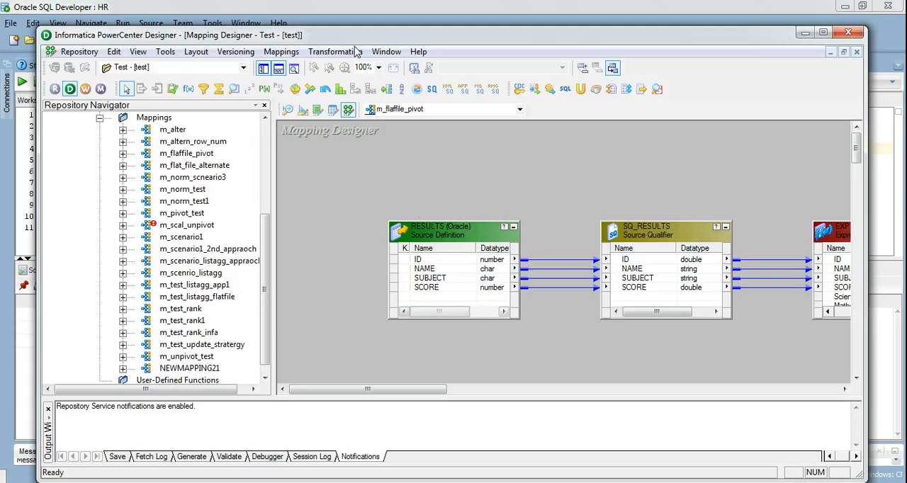
pyautogui.click(281, 52)
pyautogui.click(287, 66)
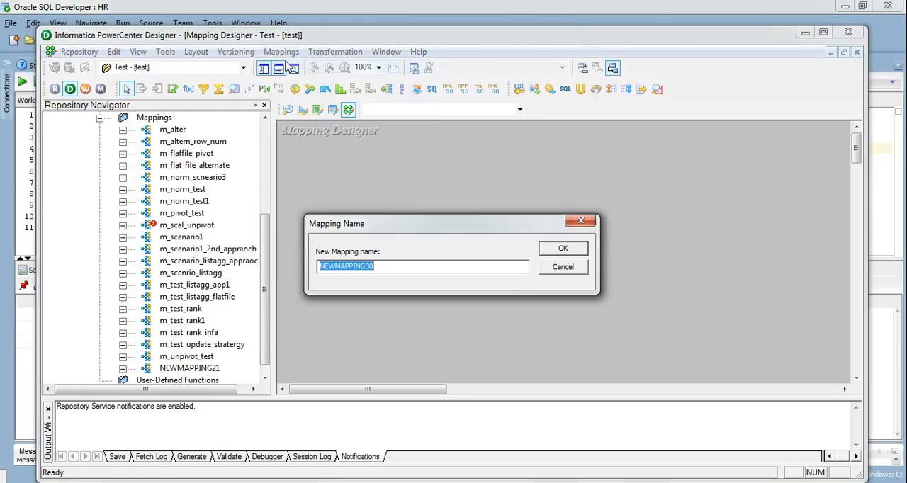
pyautogui.press('BackSpace')
pyautogui.write('m_')
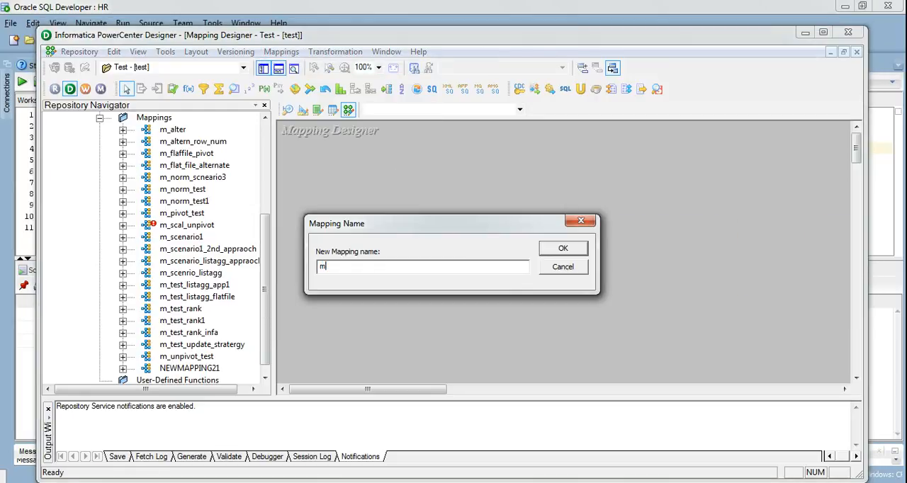
pyautogui.write('demo')
pyautogui.write('_tab')
pyautogui.click(551, 247)
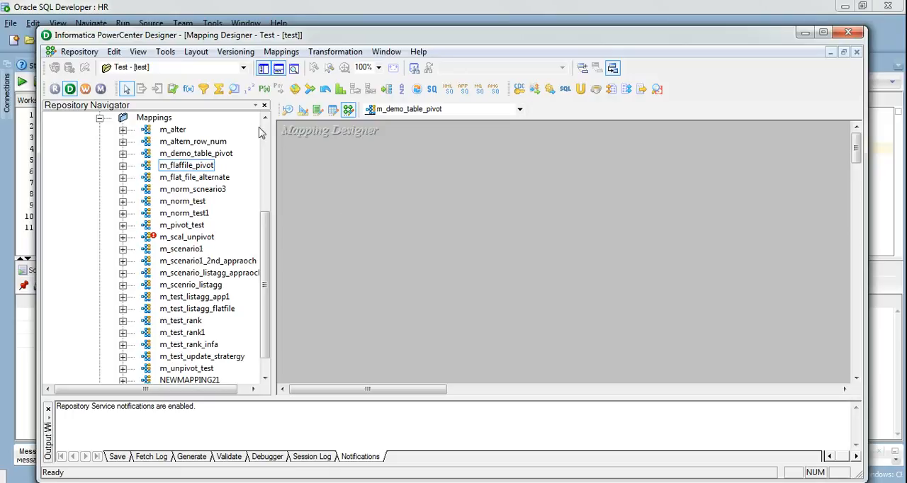
# - Add the RESULTS source from the HR sources to the mapping
pyautogui.click(263, 133)
pyautogui.click(198, 188)
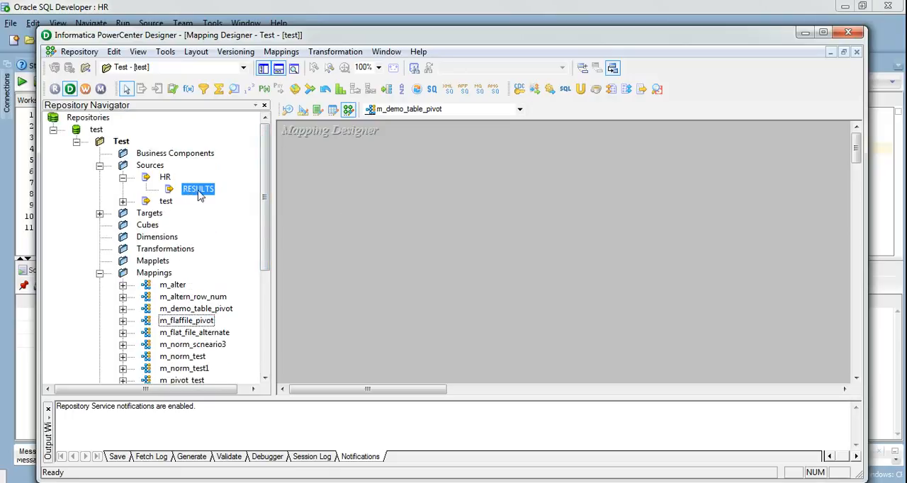
pyautogui.moveTo(198, 189); pyautogui.dragTo(314, 199)
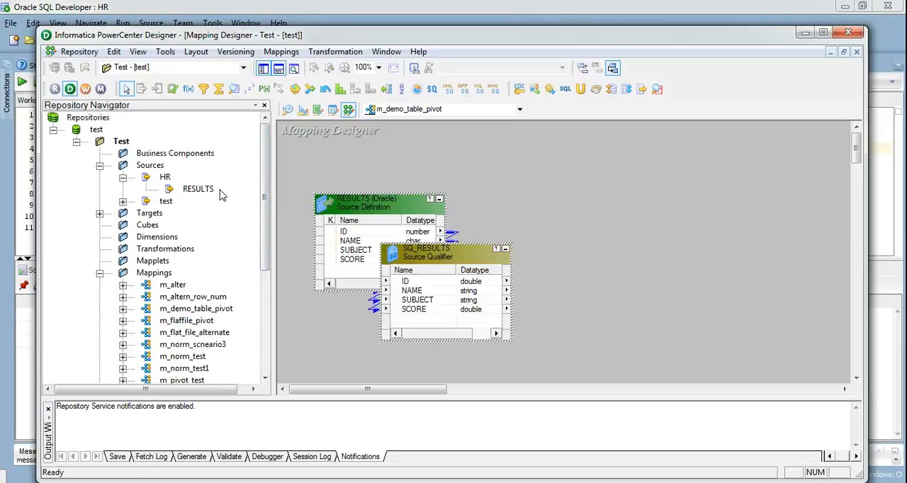
# - Add the RESULTS_TARGET target definition to the mapping, to the right of the source qualifier
pyautogui.click(100, 214)
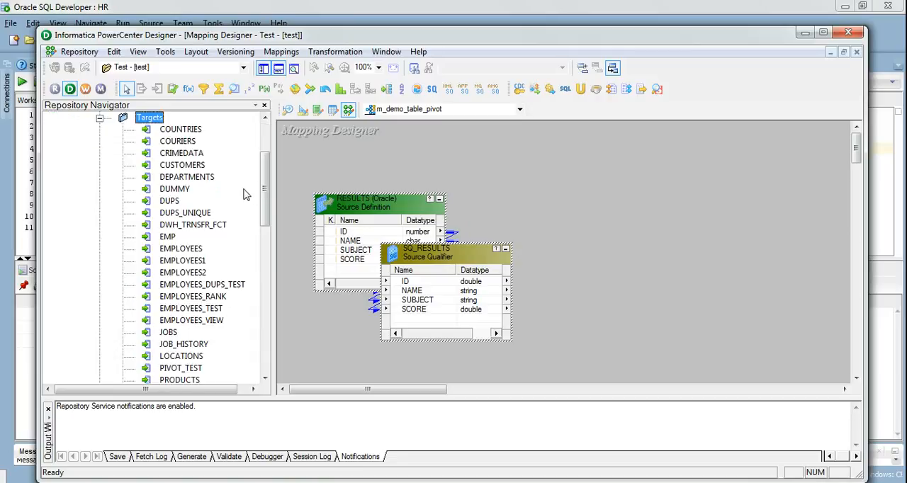
pyautogui.moveTo(265, 195); pyautogui.dragTo(265, 245)
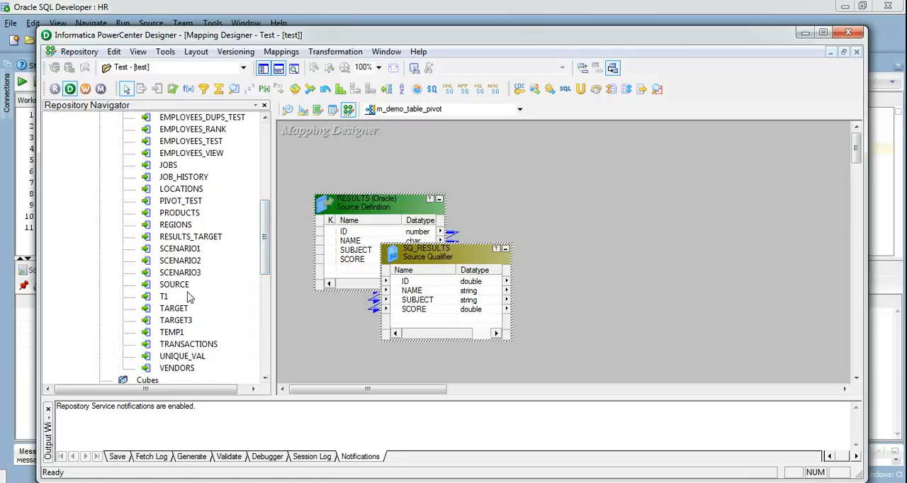
pyautogui.click(205, 237)
pyautogui.moveTo(281, 241); pyautogui.dragTo(627, 243)
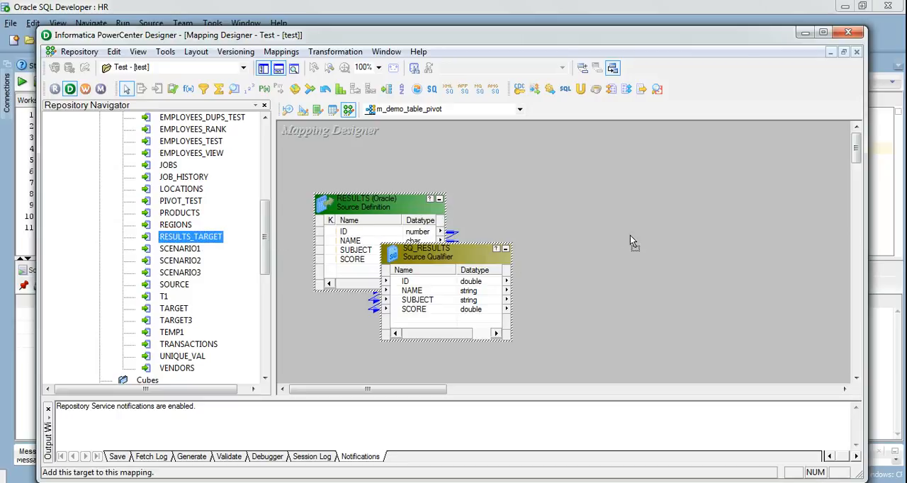
pyautogui.moveTo(673, 221); pyautogui.dragTo(674, 221)
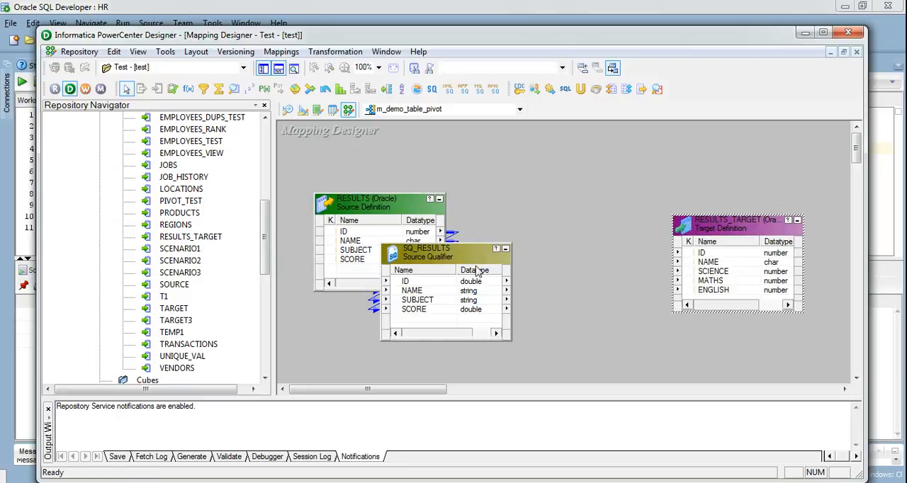
# - Set the SQL query of SQ_RESULTS to the copied pivot query on RESULTS with 'Science', 'English' and 'Maths', and apply it
pyautogui.click(578, 152)
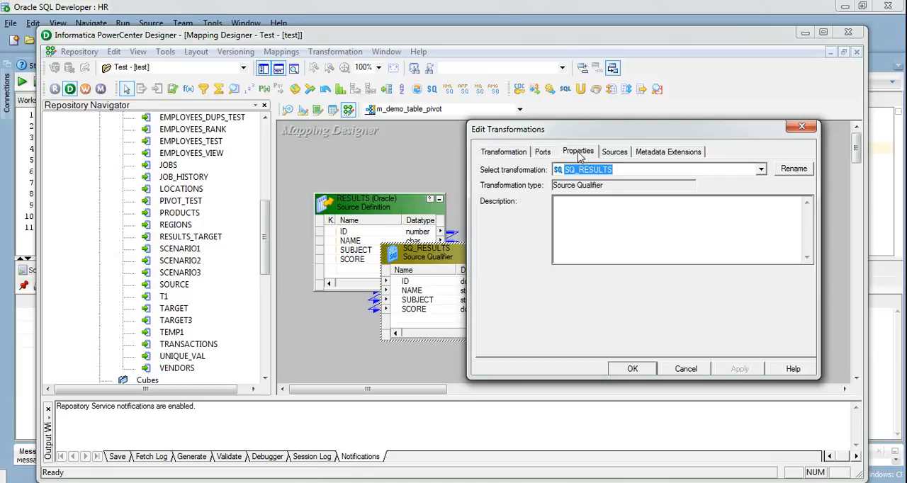
pyautogui.click(784, 210)
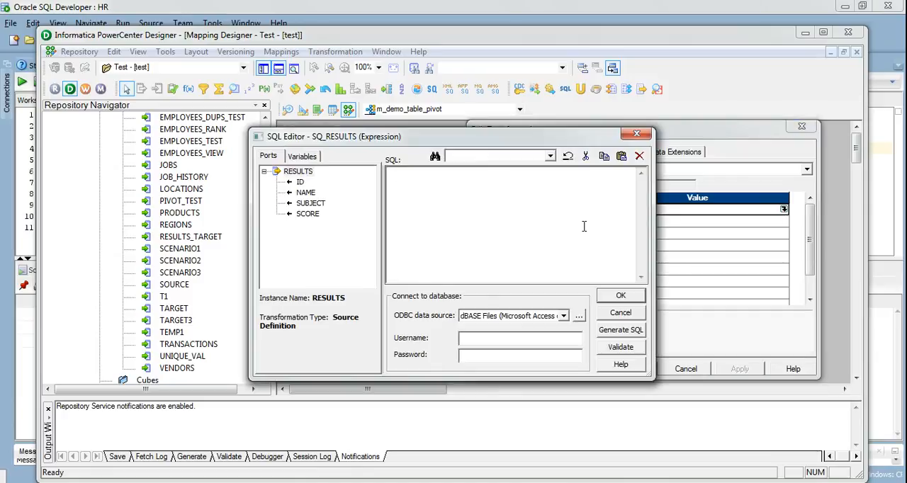
pyautogui.hotkey('ctrl', 'v')
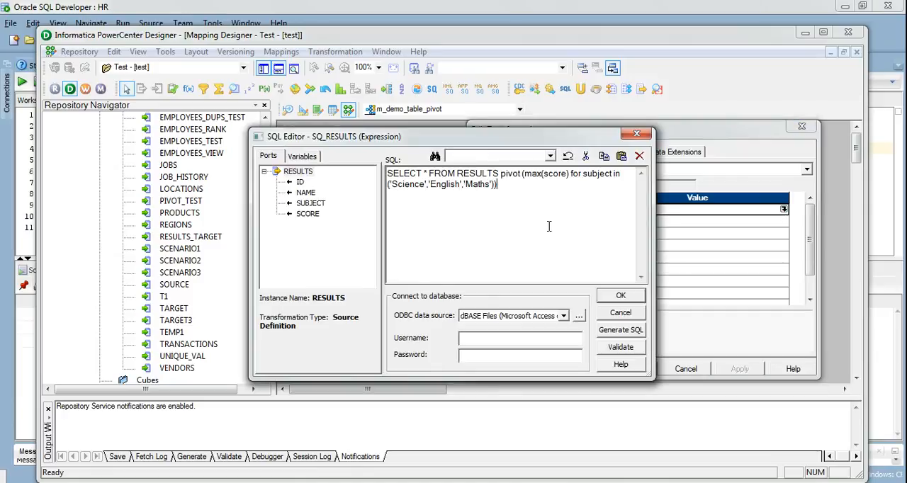
pyautogui.click(618, 296)
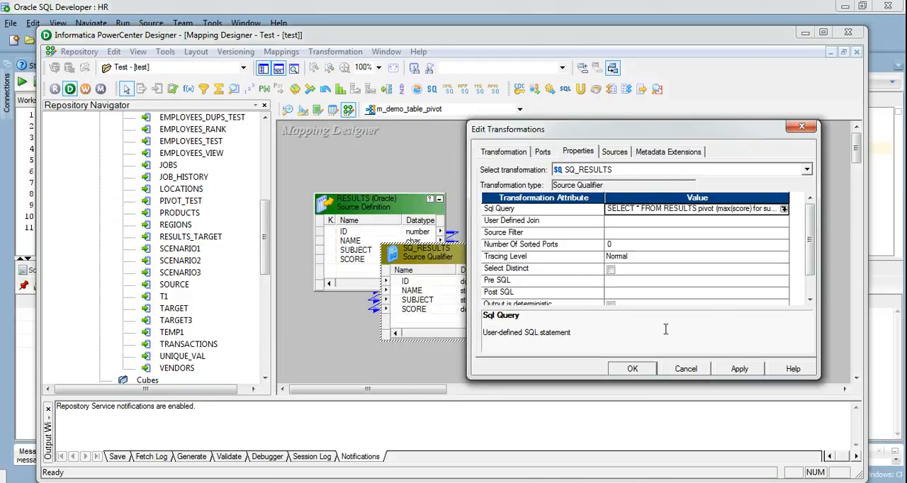
pyautogui.click(724, 369)
pyautogui.click(636, 375)
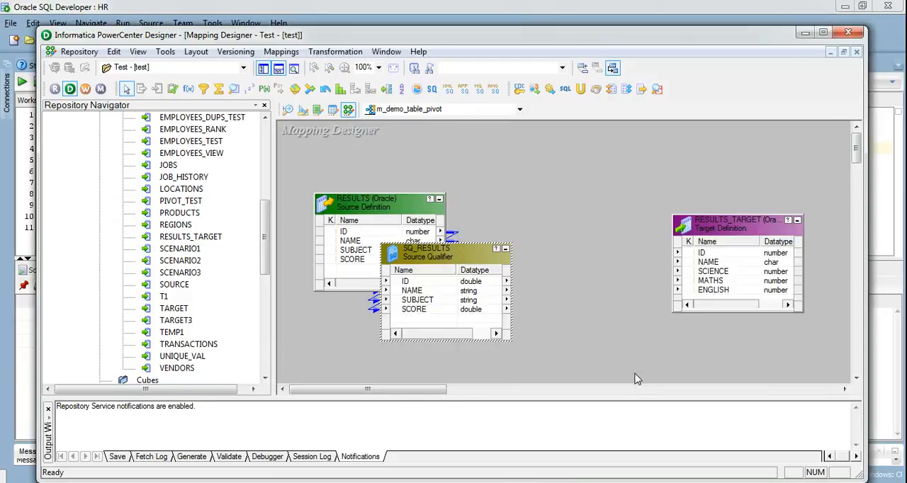
# - Move SQ_RESULTS between the source and target definitions and delete its SUBJECT port
pyautogui.moveTo(455, 251); pyautogui.dragTo(557, 222)
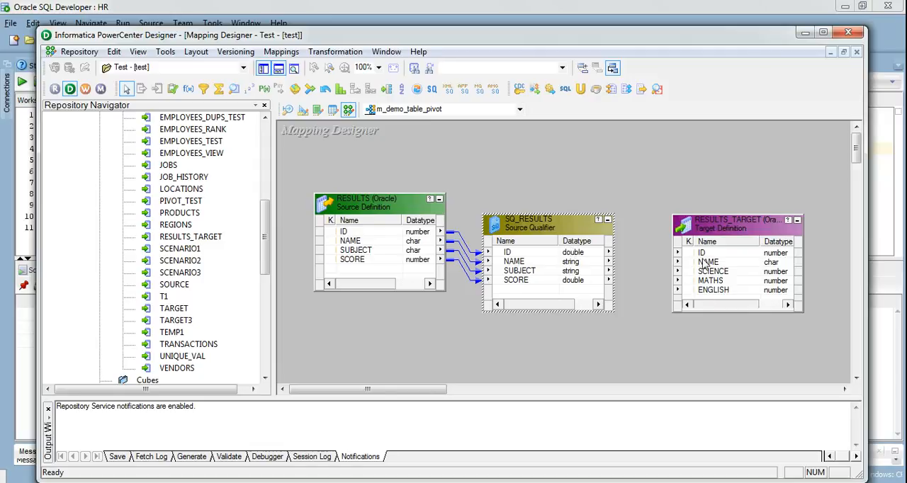
pyautogui.doubleClick(537, 233)
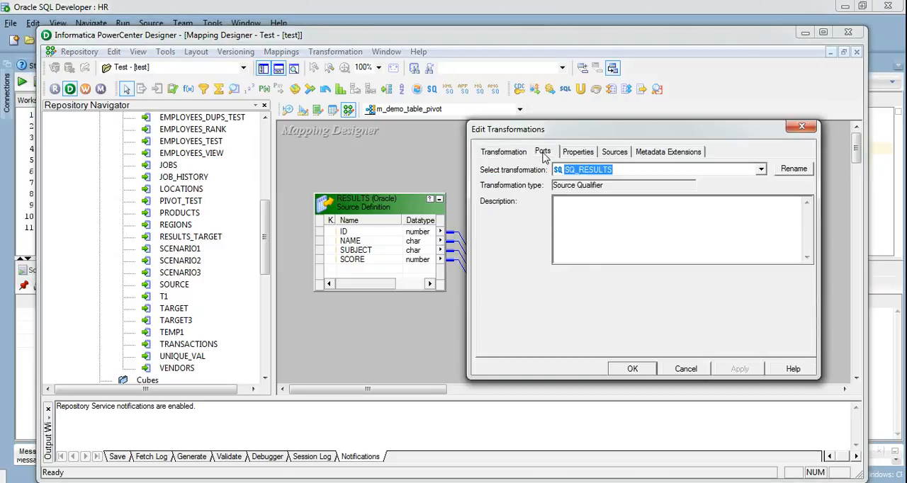
pyautogui.click(543, 153)
pyautogui.click(571, 239)
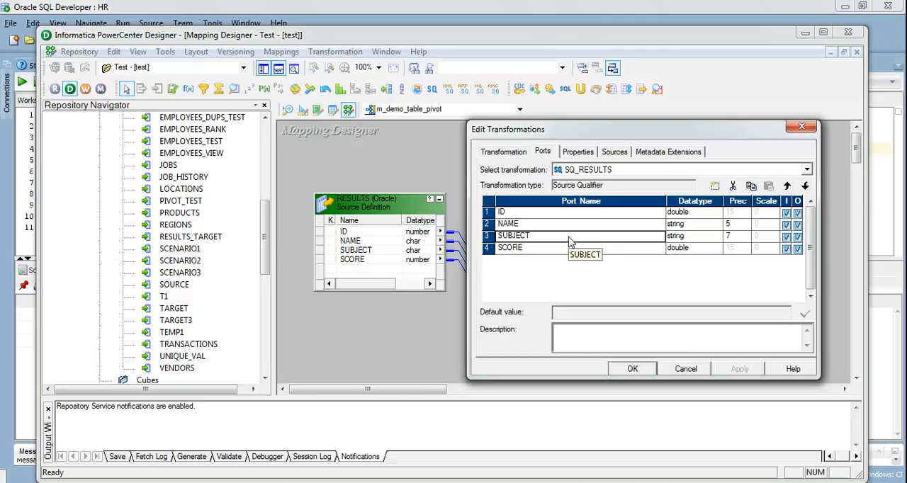
pyautogui.click(733, 186)
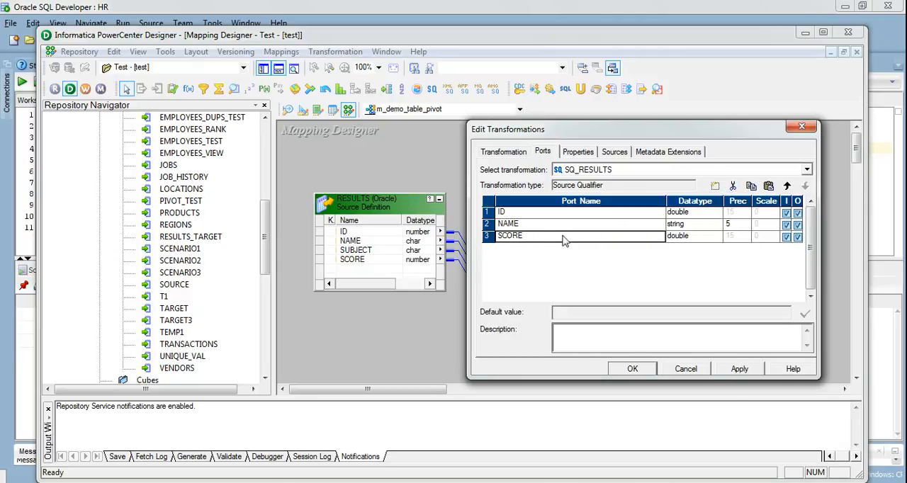
# - Rename the SCORE port of SQ_RESULTS to SCIENCE
pyautogui.click(526, 235)
pyautogui.doubleClick(526, 236)
pyautogui.write('Sc')
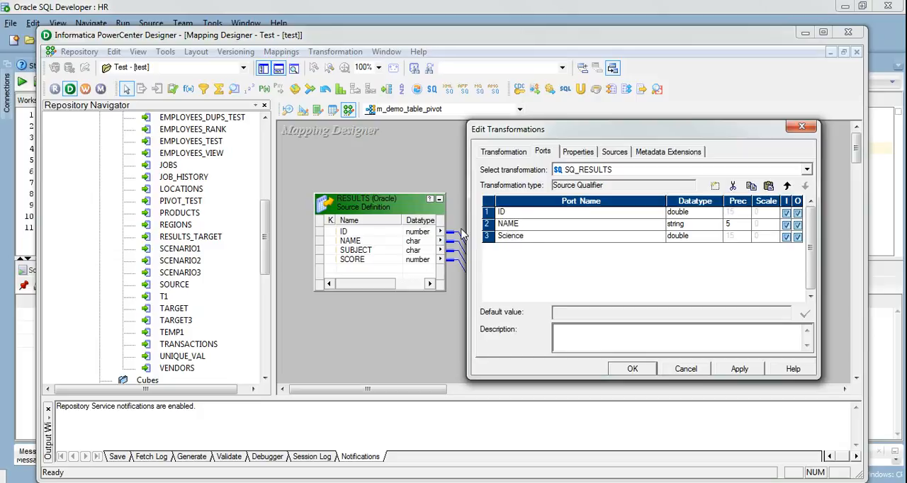
pyautogui.press('BackSpace')
pyautogui.press('capslock')
pyautogui.write('CIENCE')
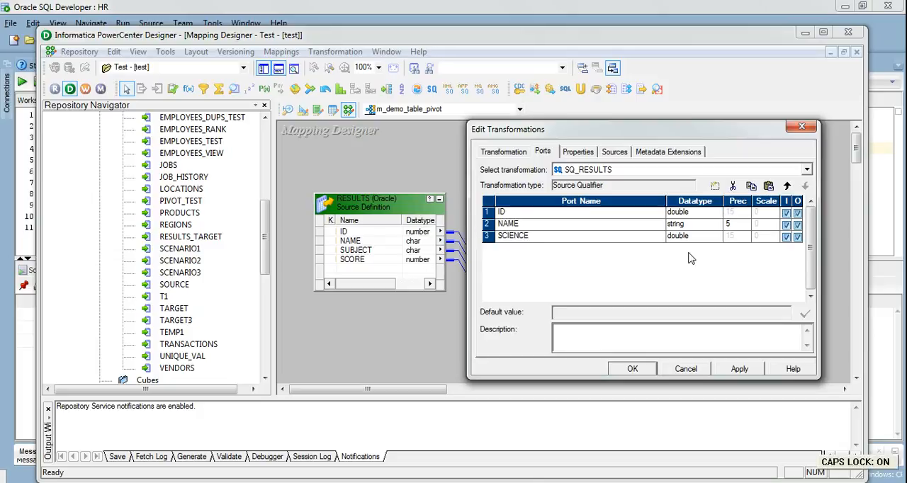
# - Add two ports to SQ_RESULTS named ENGLISH and MATHS below SCIENCE
pyautogui.click(715, 186)
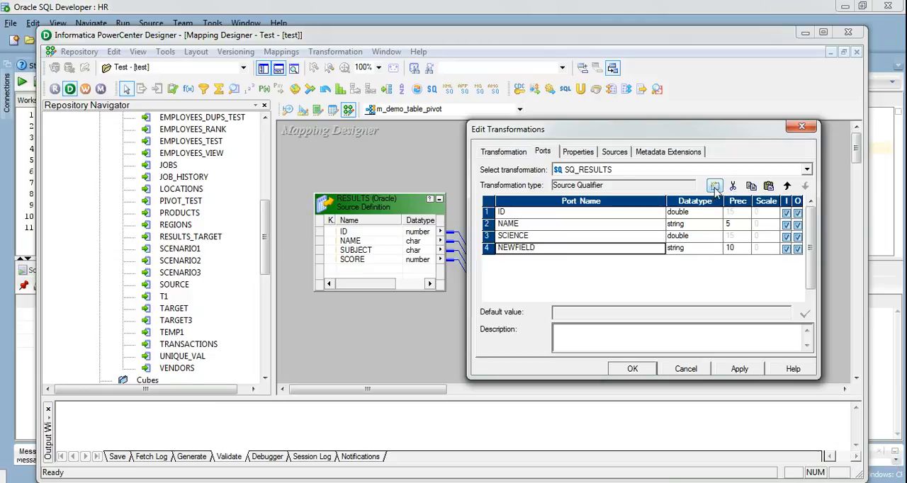
pyautogui.click(538, 248)
pyautogui.moveTo(537, 248); pyautogui.dragTo(467, 248)
pyautogui.write('ENGLISH')
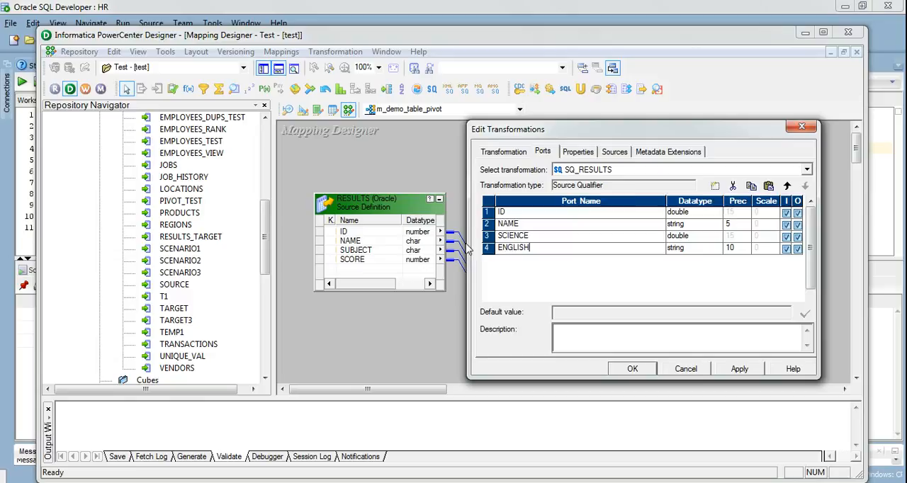
pyautogui.click(715, 186)
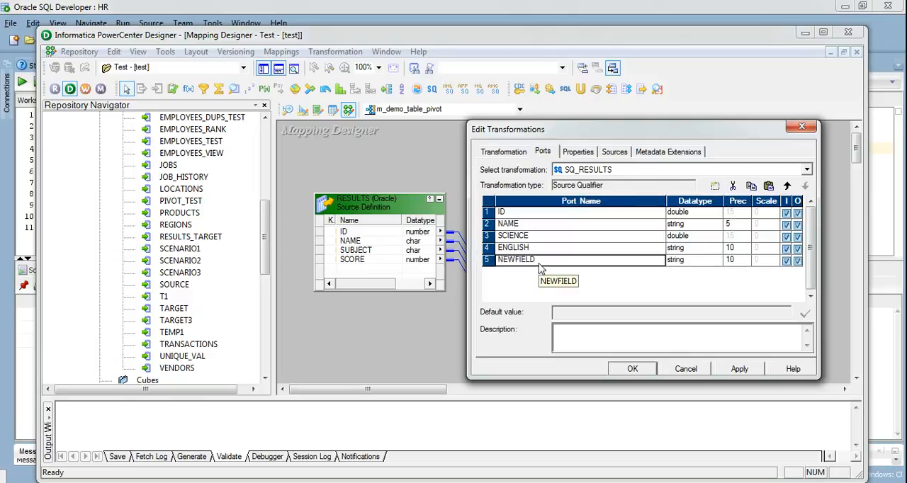
pyautogui.moveTo(539, 259); pyautogui.dragTo(475, 258)
pyautogui.write('MATHS')
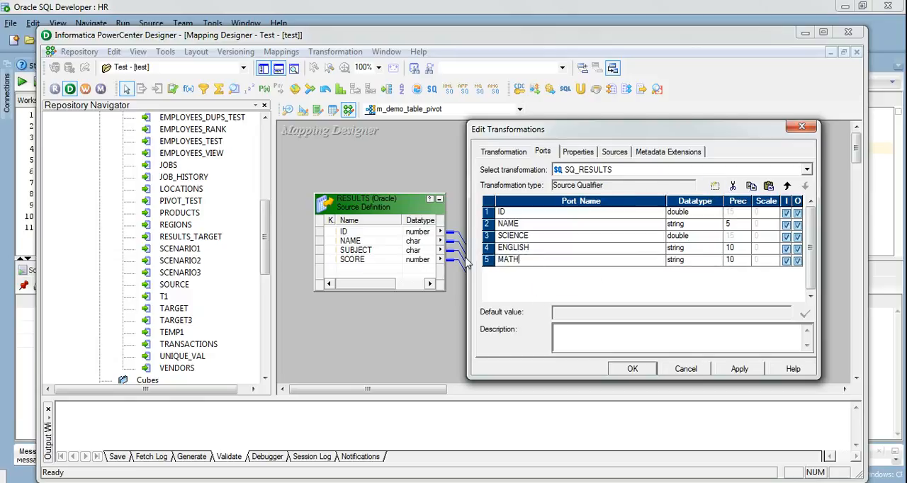
# - Set the datatype of the ENGLISH and MATHS ports to double and apply the changes to SQ_RESULTS
pyautogui.click(712, 250)
pyautogui.click(714, 248)
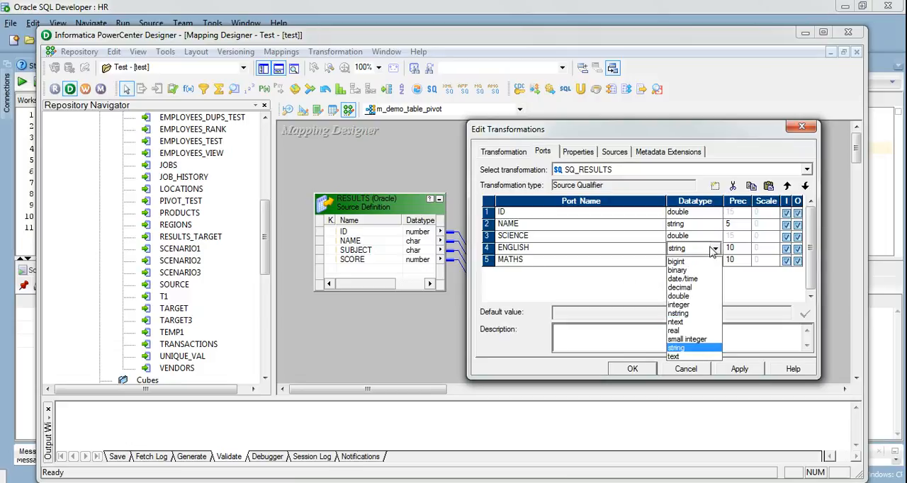
pyautogui.click(689, 296)
pyautogui.click(712, 262)
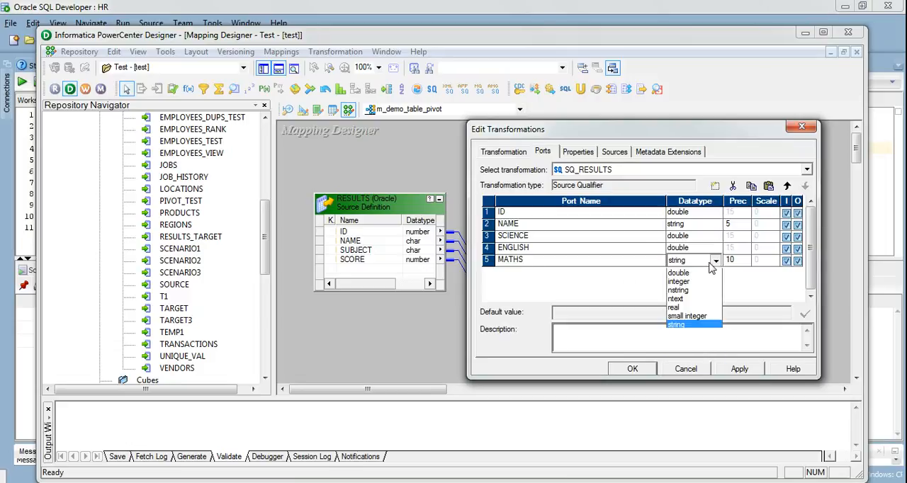
pyautogui.click(693, 310)
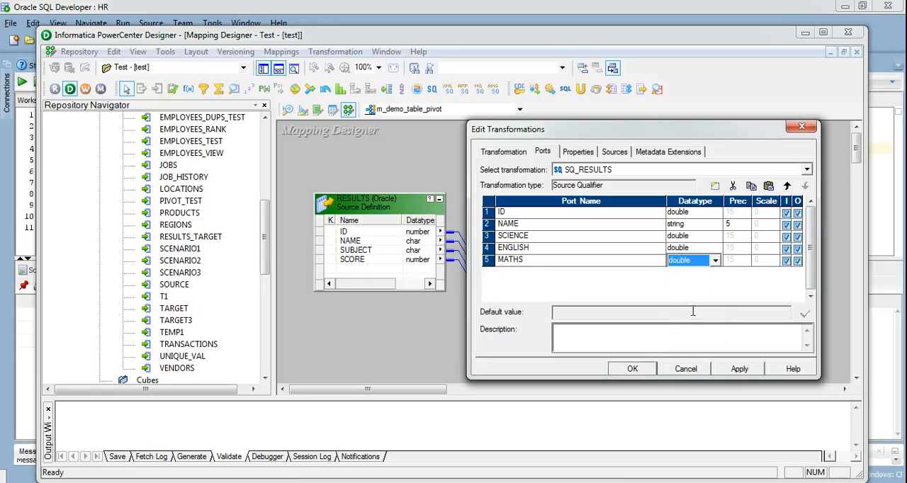
pyautogui.click(739, 370)
pyautogui.click(633, 369)
# - Link all five SQ_RESULTS ports, from ID to MATHS, in order to the ports of RESULTS_TARGET
pyautogui.moveTo(506, 256); pyautogui.dragTo(507, 298)
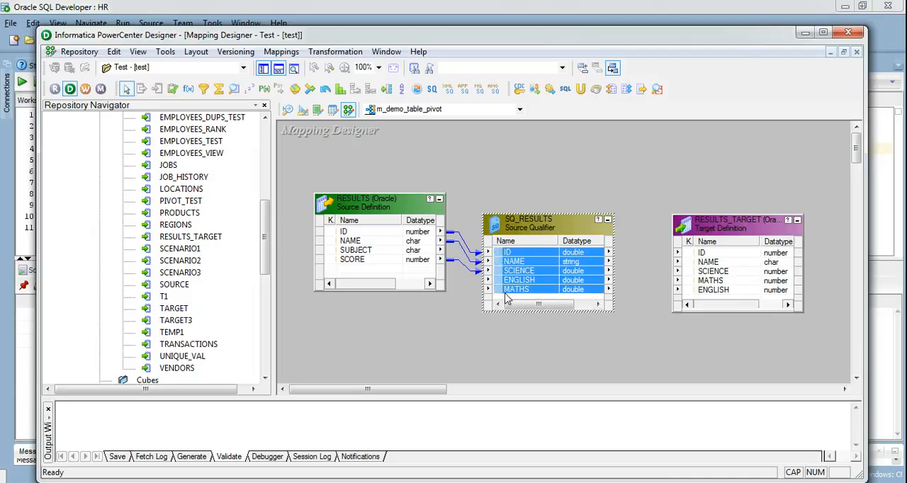
pyautogui.moveTo(501, 257); pyautogui.dragTo(688, 255)
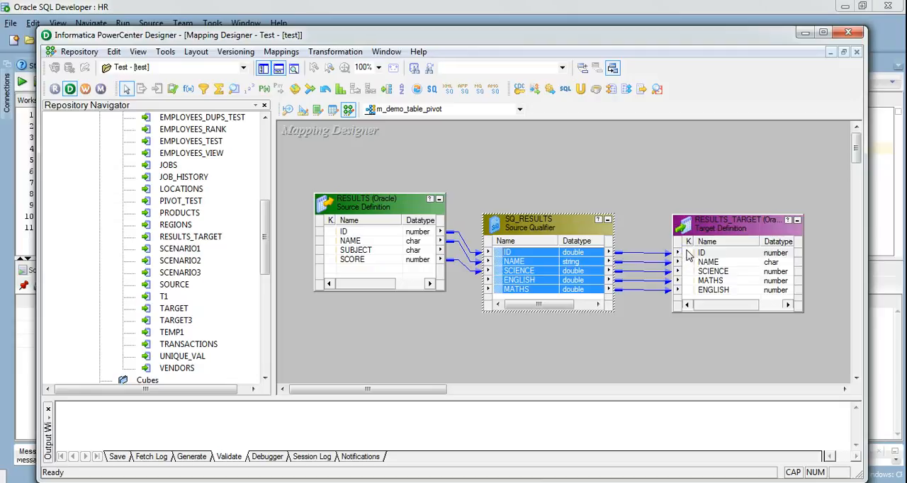
# - Review the port names and datatypes of the SQ_RESULTS source qualifier
pyautogui.doubleClick(532, 238)
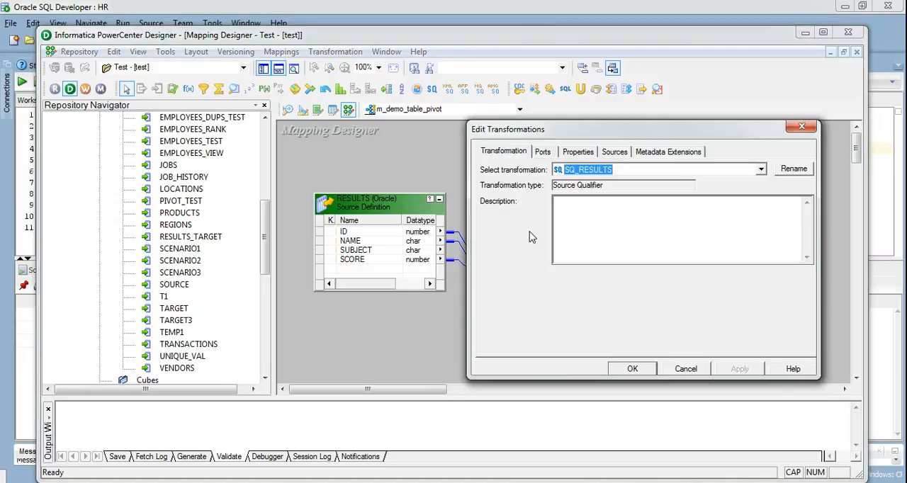
pyautogui.click(543, 152)
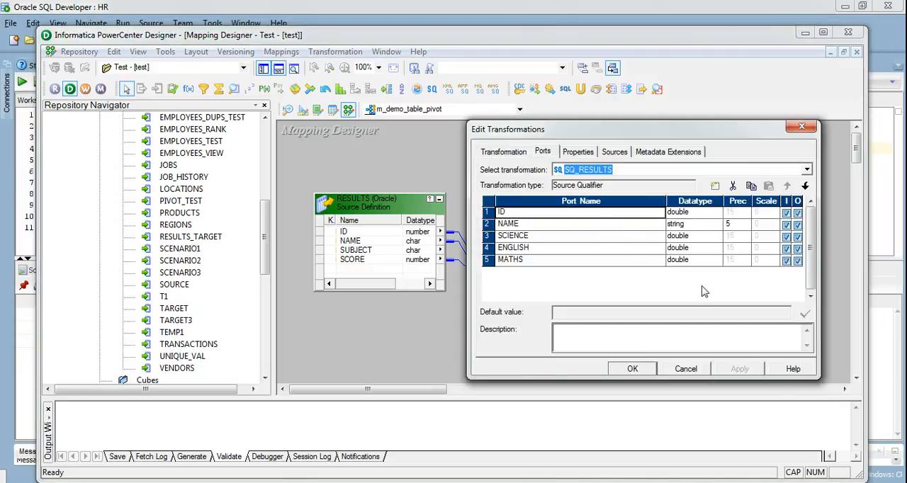
pyautogui.click(632, 369)
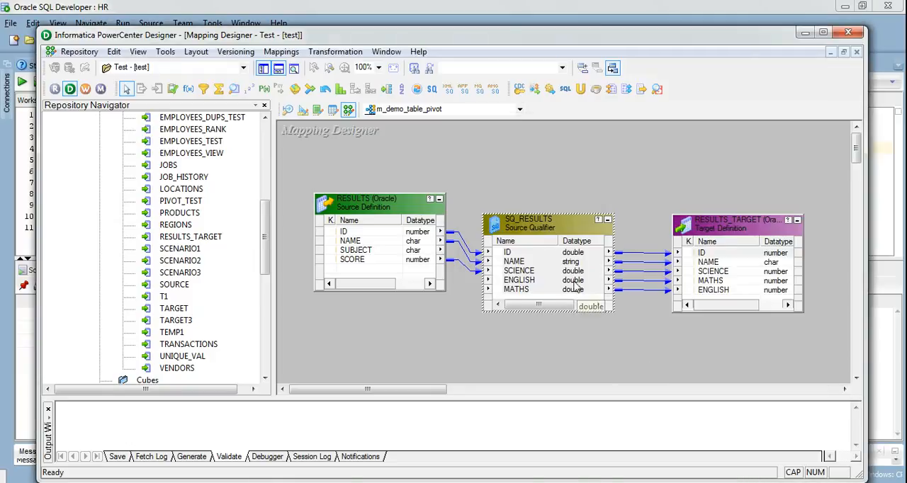
# - Link the ID port of the RESULTS source to the ENGLISH and MATHS ports of SQ_RESULTS, and save the mapping
pyautogui.moveTo(552, 231); pyautogui.dragTo(589, 207)
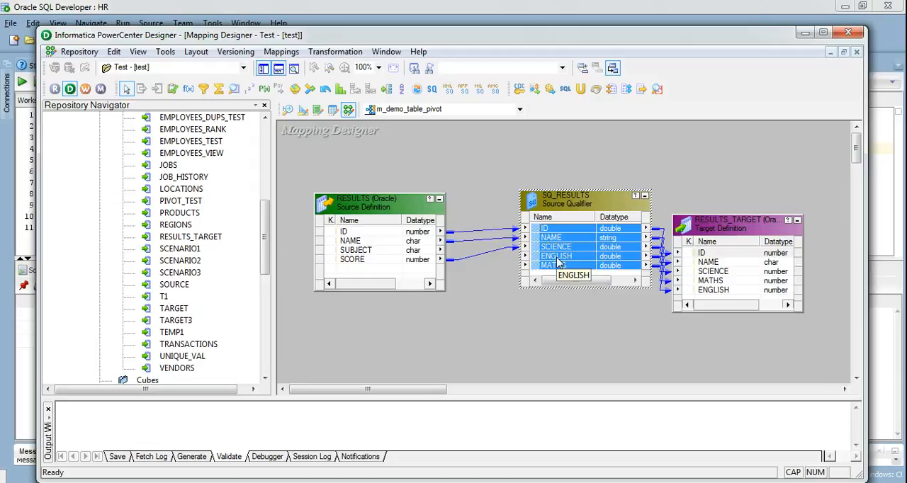
pyautogui.click(430, 234)
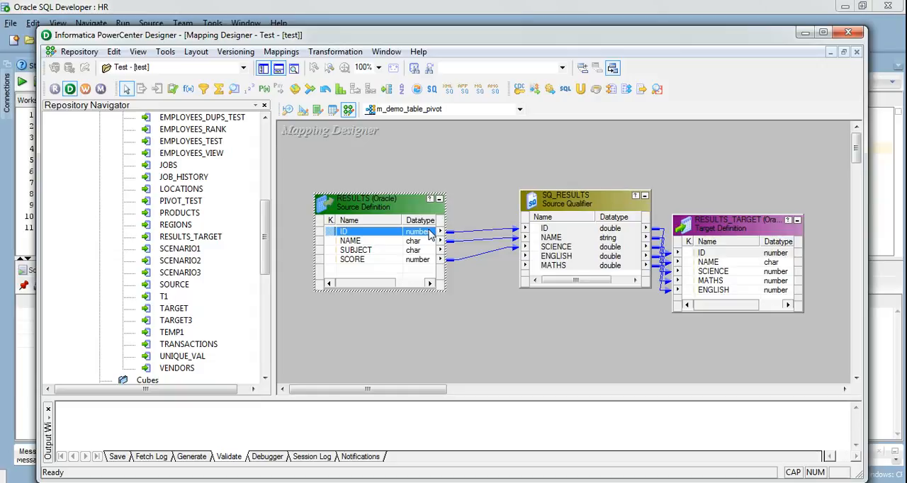
pyautogui.moveTo(418, 245); pyautogui.dragTo(528, 256)
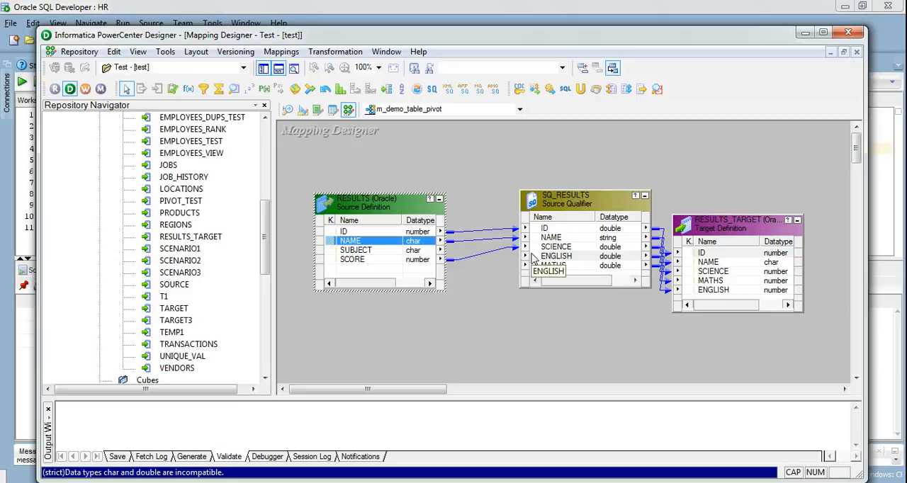
pyautogui.click(415, 235)
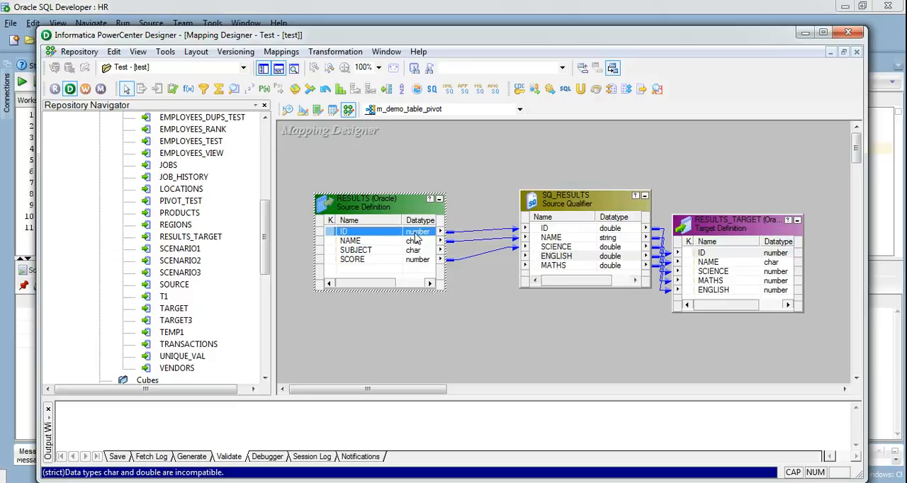
pyautogui.moveTo(416, 236); pyautogui.dragTo(542, 260)
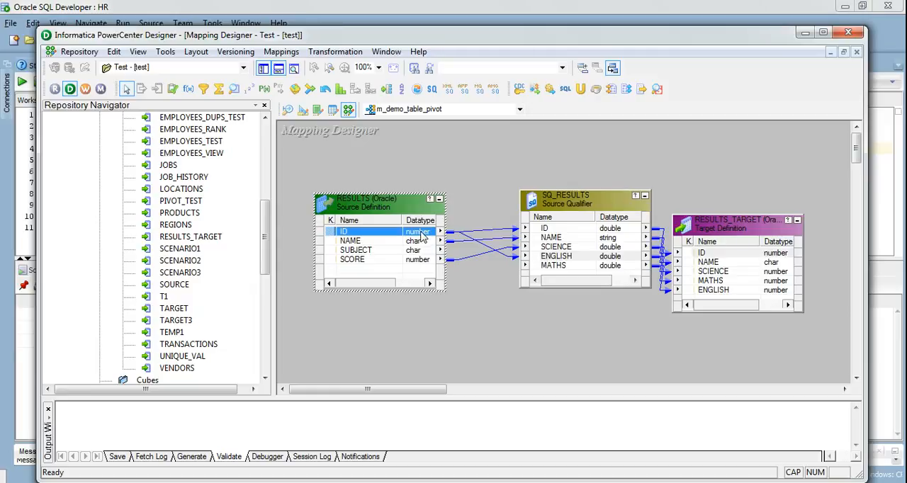
pyautogui.moveTo(422, 235); pyautogui.dragTo(542, 268)
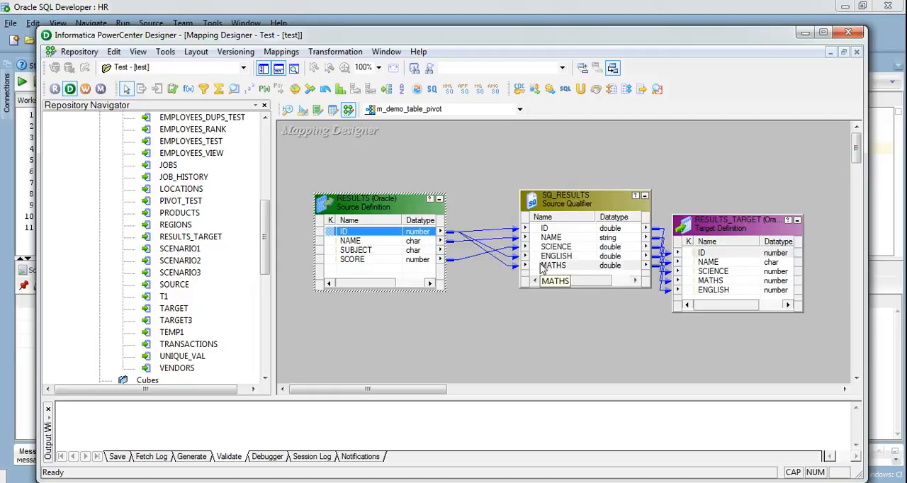
pyautogui.hotkey('ctrl', 's')
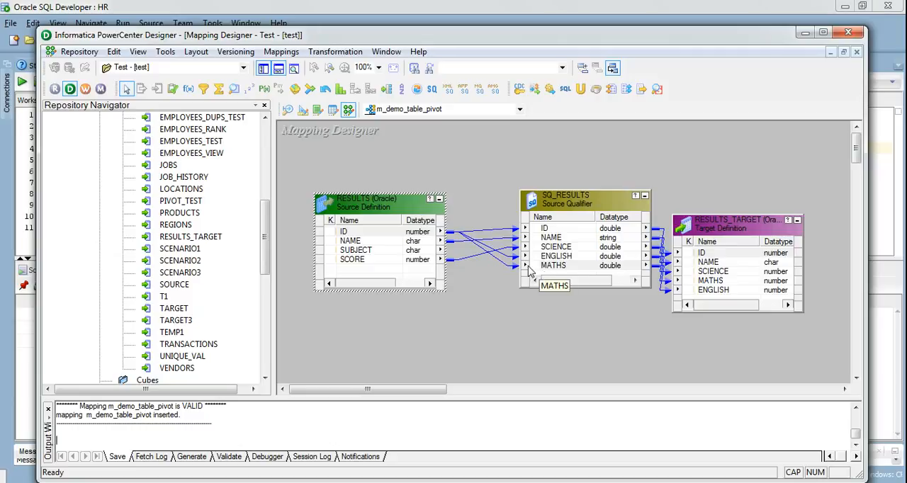
# - Start generating a workflow from the m_demo_table_pivot mapping and proceed to its integration service and connection settings
pyautogui.rightClick(486, 161)
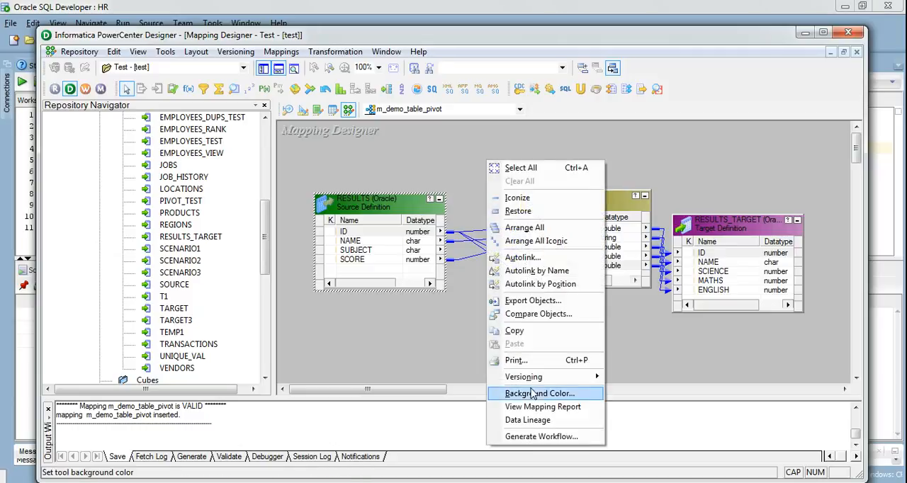
pyautogui.click(541, 437)
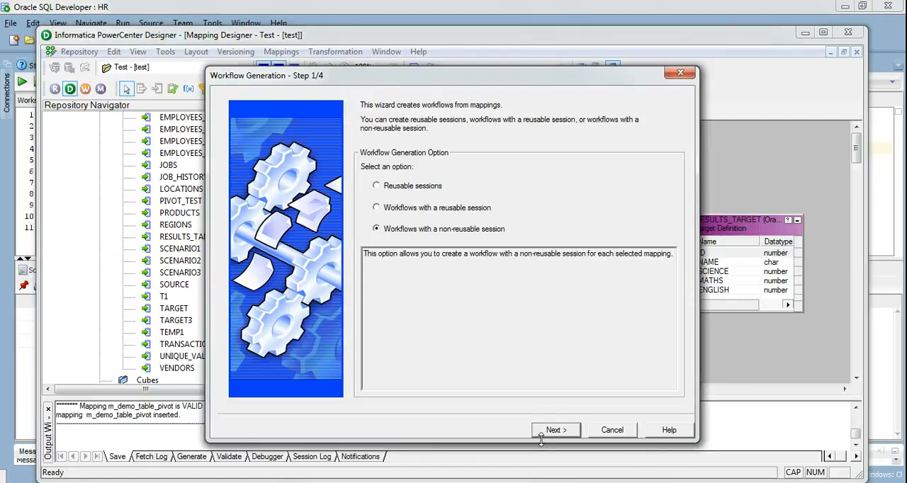
pyautogui.click(451, 209)
pyautogui.click(557, 430)
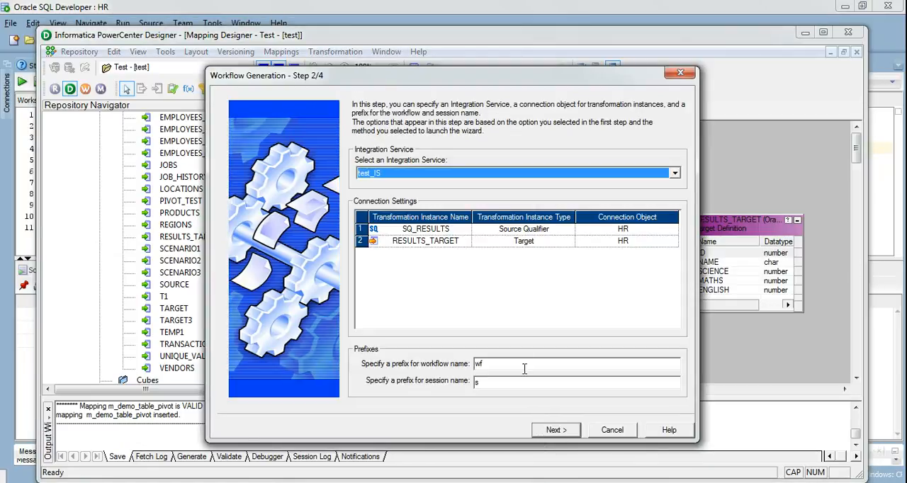
pyautogui.click(503, 365)
pyautogui.write('_S')
pyautogui.press('BackSpace')
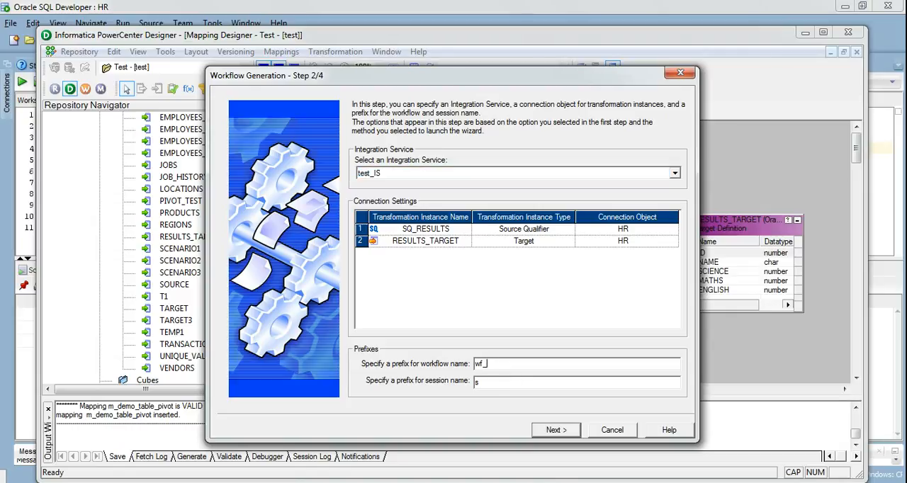
pyautogui.press('capslock')
pyautogui.write('s')
pyautogui.press('BackSpace')
pyautogui.press('BackSpace')
# - Complete the generation of workflow wf_m_demo_table_pivot with session s_m_demo_table_pivot on the test_IS integration service
pyautogui.click(556, 430)
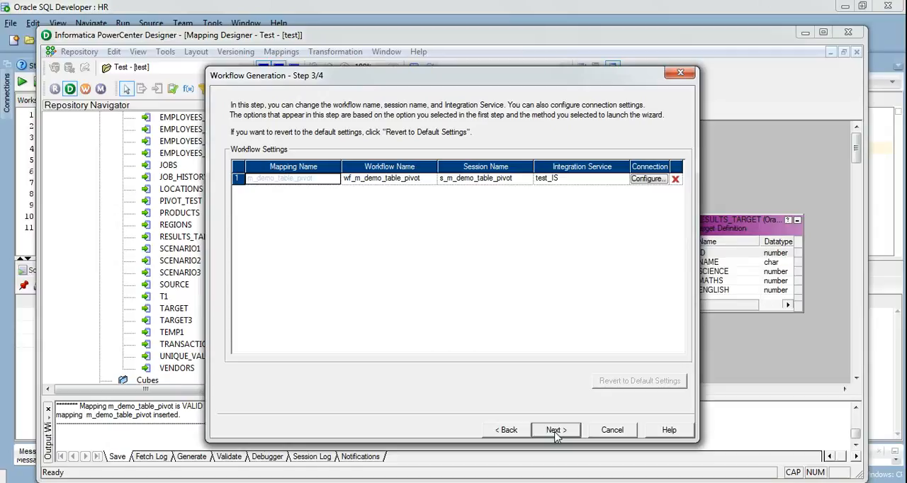
pyautogui.click(556, 430)
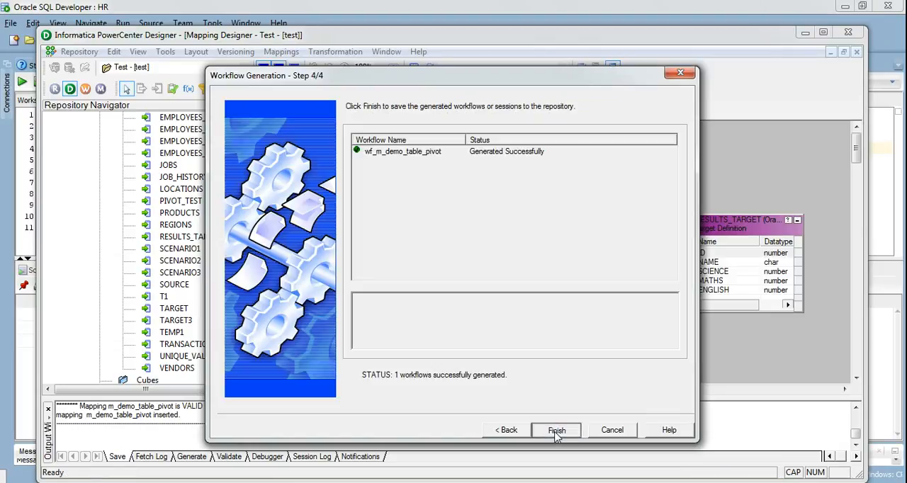
pyautogui.click(557, 433)
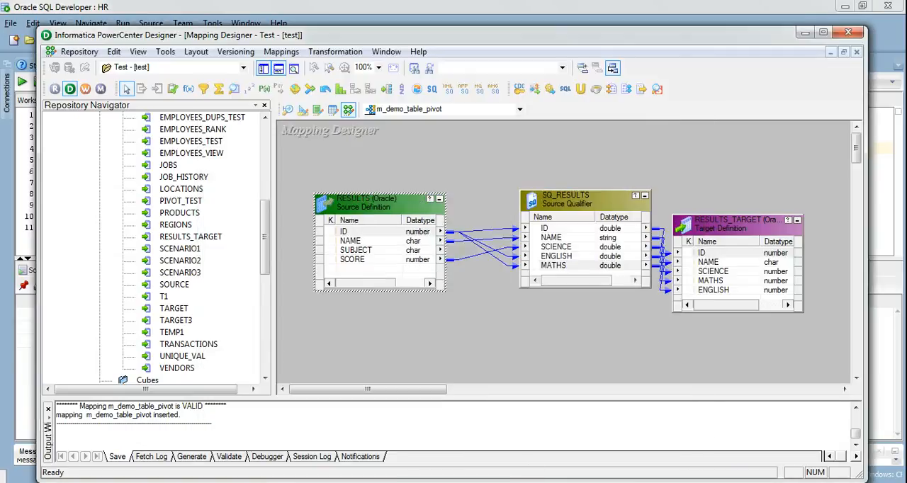
# - Launch the PowerCenter Workflow Manager from the Designer
pyautogui.hotkey('alt', 'Tab')
# - Switch to Oracle SQL Developer and run the statement that truncates the RESULTS_TARGET table
pyautogui.hotkey('alt', 'Tab')
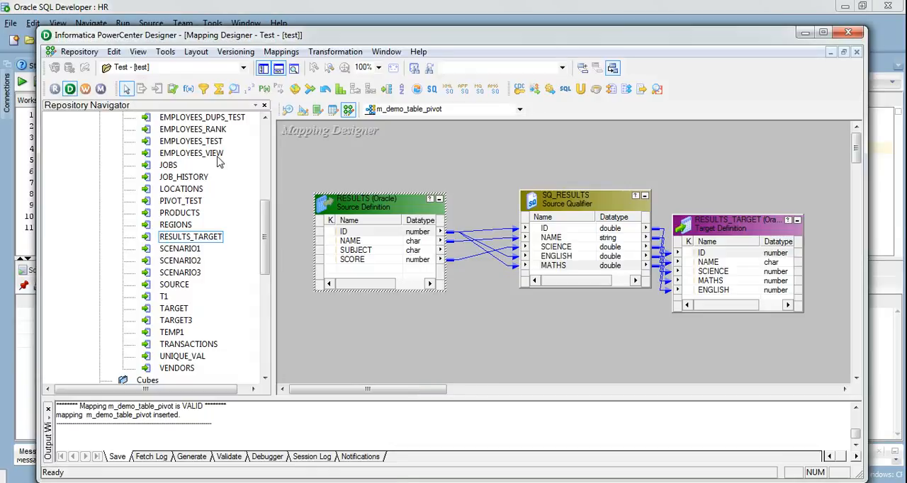
pyautogui.click(84, 91)
pyautogui.hotkey('alt', 'Tab')
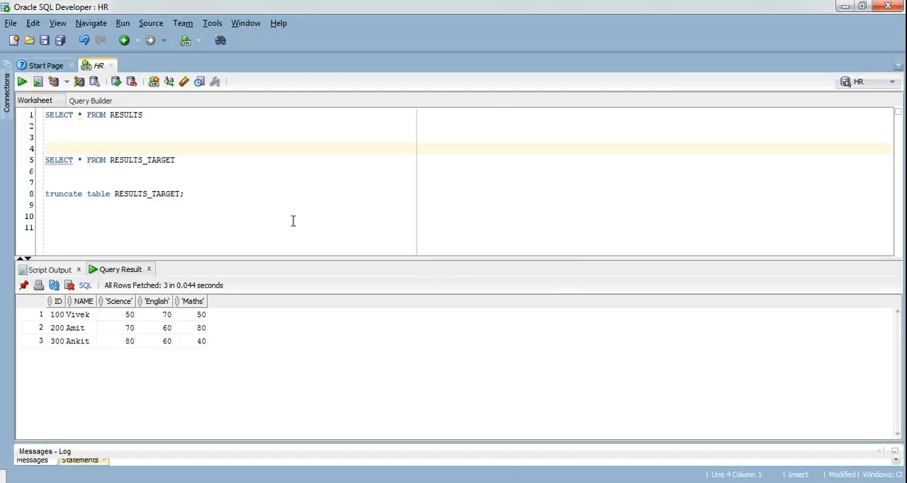
pyautogui.click(212, 194)
pyautogui.hotkey('shift', 'Home')
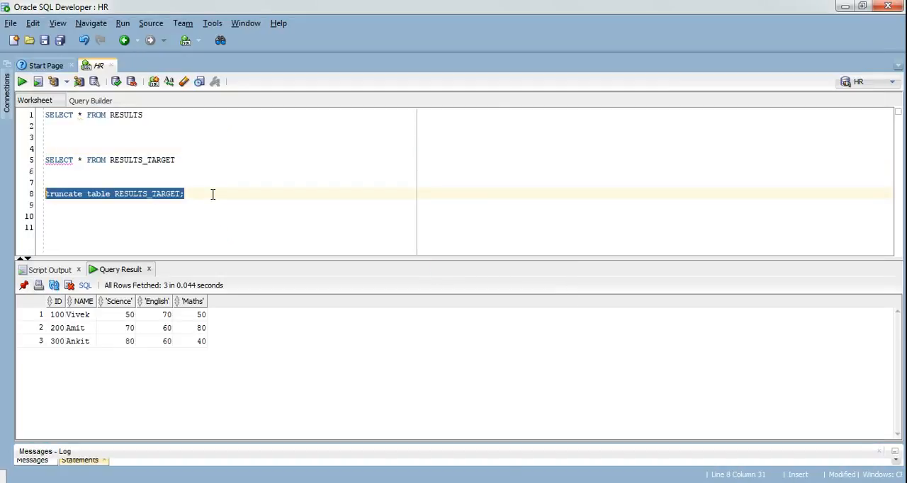
pyautogui.press('F5')
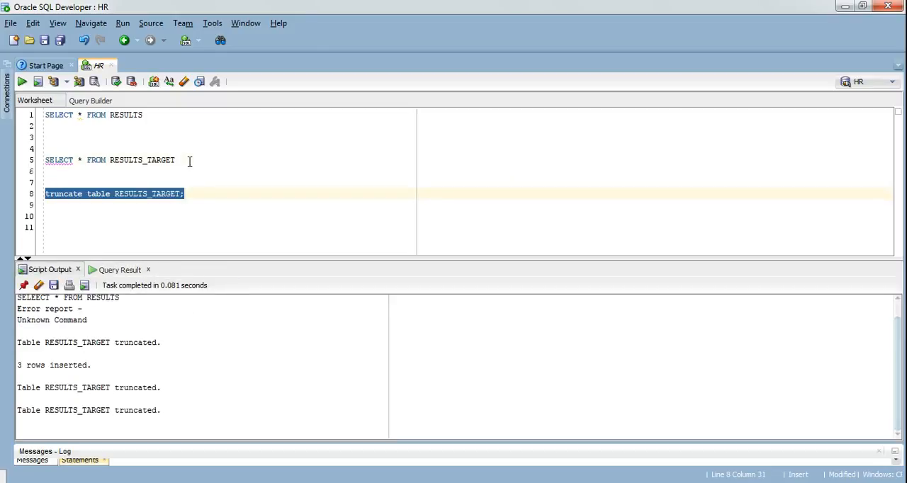
# - Run the SELECT query on RESULTS_TARGET to check the table's contents before the load
pyautogui.click(189, 164)
pyautogui.hotkey('shift', 'Home')
pyautogui.hotkey('ctrl', 'Return')
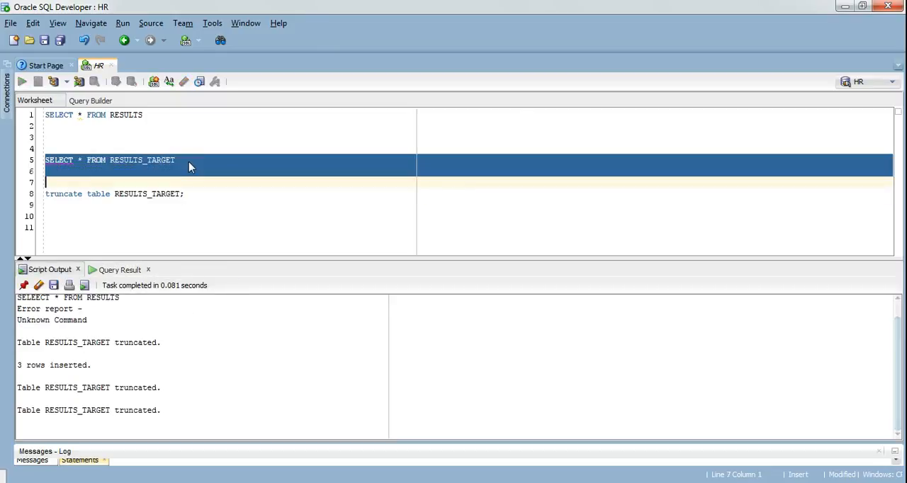
# - Switch to Workflow Manager and open the Test folder of the test repository, connecting with the account password
pyautogui.hotkey('alt', 'Tab')
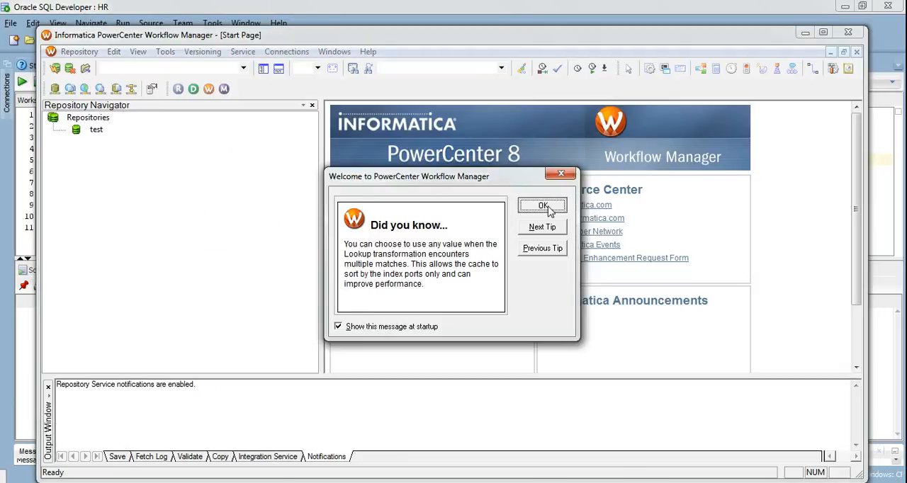
pyautogui.click(543, 206)
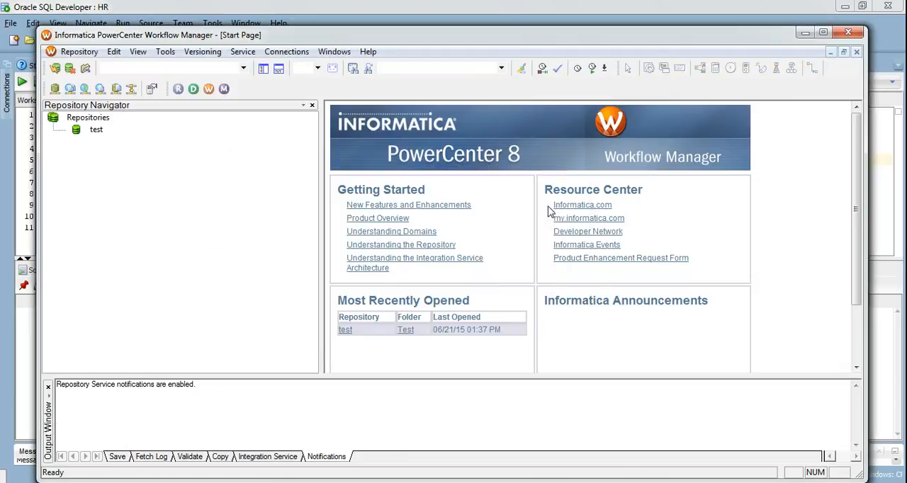
pyautogui.click(405, 330)
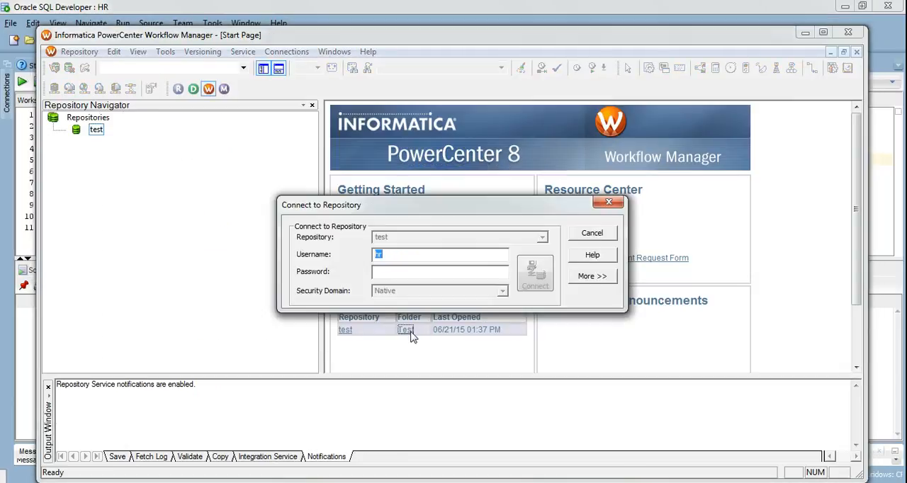
pyautogui.click(405, 271)
pyautogui.write('hr')
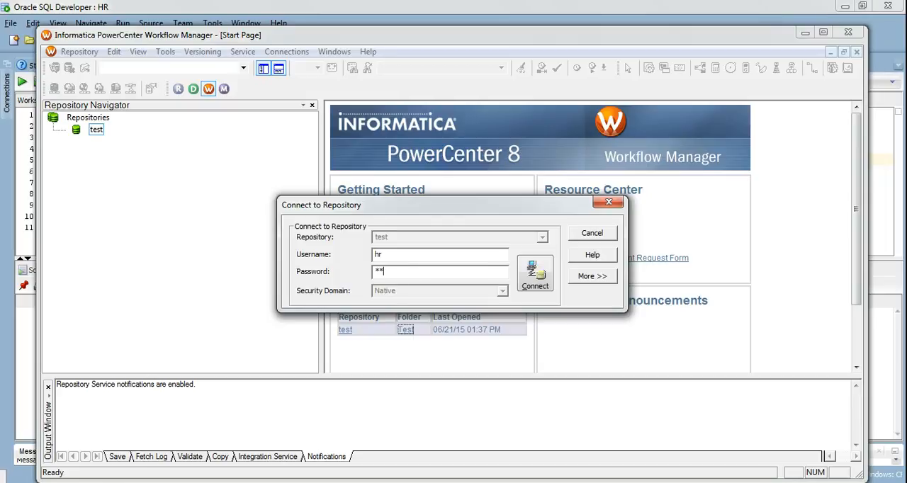
pyautogui.press('Return')
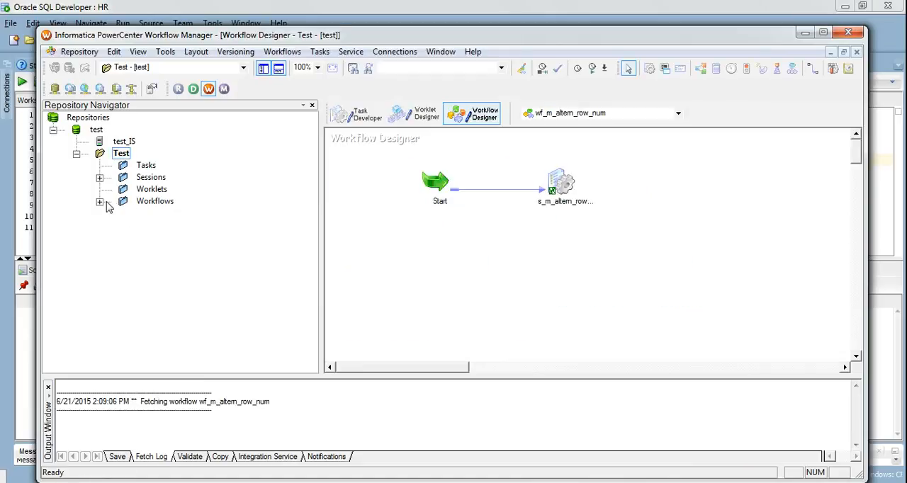
# - Open the wf_m_demo_table_pivot workflow from the Test folder, start it and follow its session run in Workflow Monitor
pyautogui.click(100, 202)
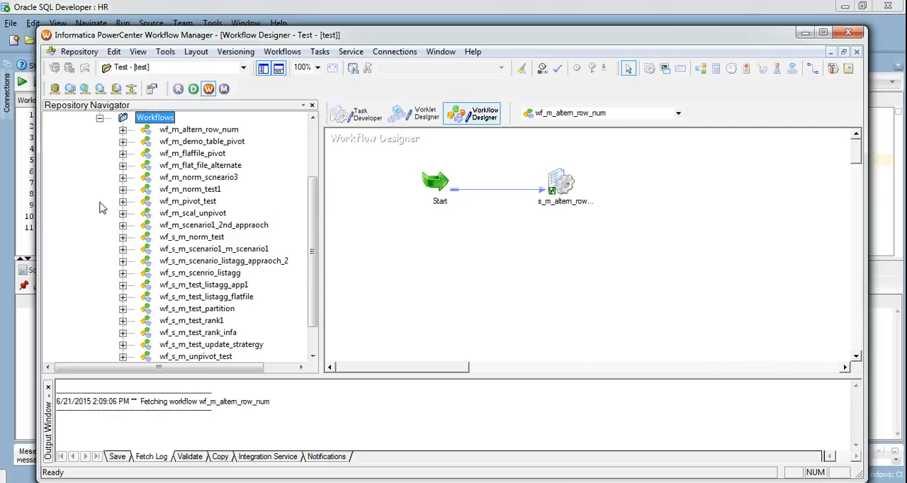
pyautogui.click(203, 142)
pyautogui.moveTo(367, 188); pyautogui.dragTo(370, 190)
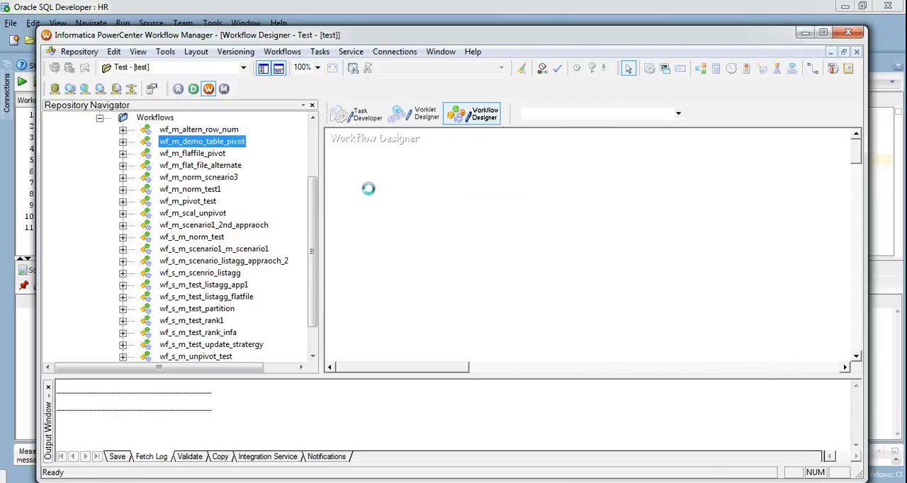
pyautogui.rightClick(404, 212)
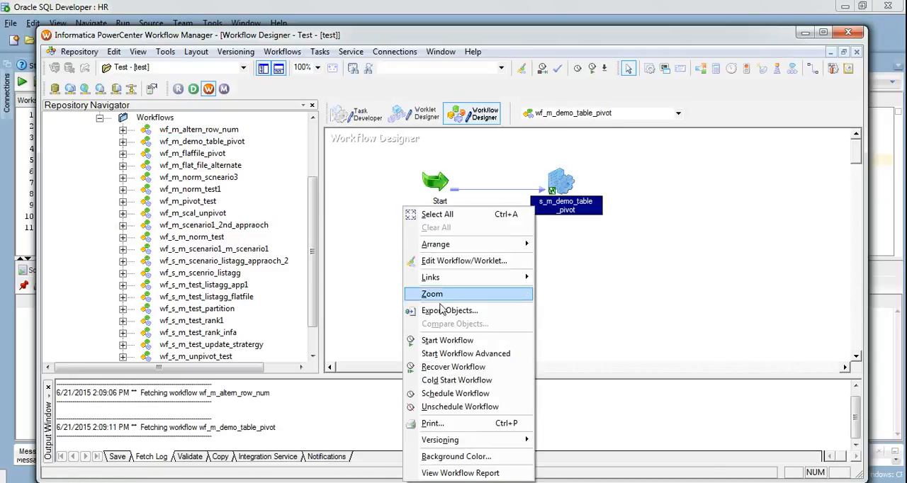
pyautogui.click(446, 340)
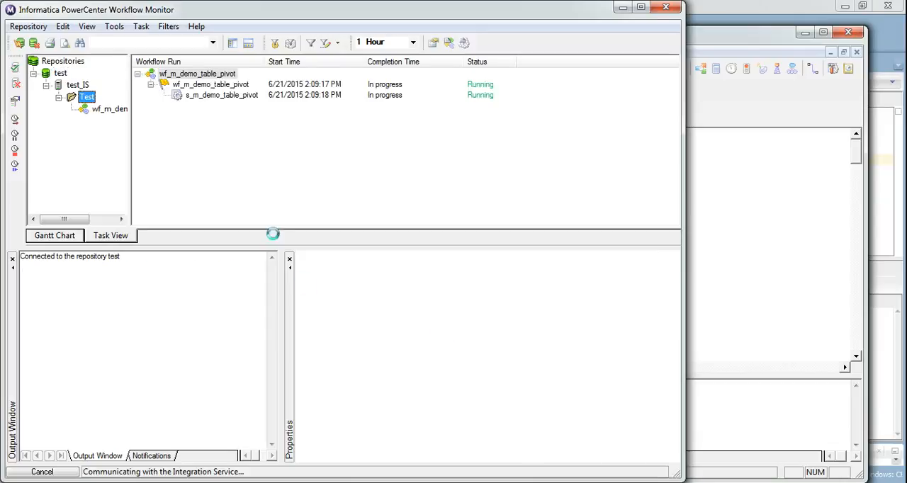
pyautogui.click(235, 95)
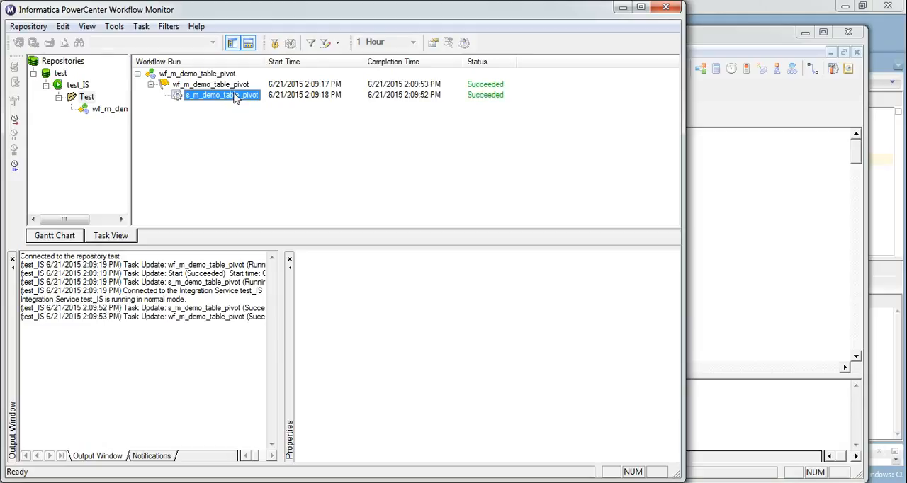
# - Return to Oracle SQL Developer and query RESULTS_TARGET again to check the rows loaded by the workflow
pyautogui.click(465, 482)
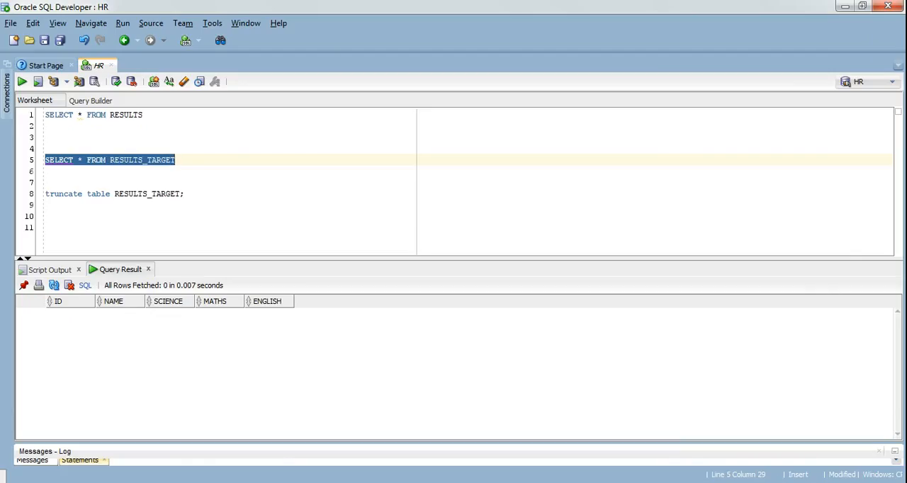
pyautogui.click(192, 160)
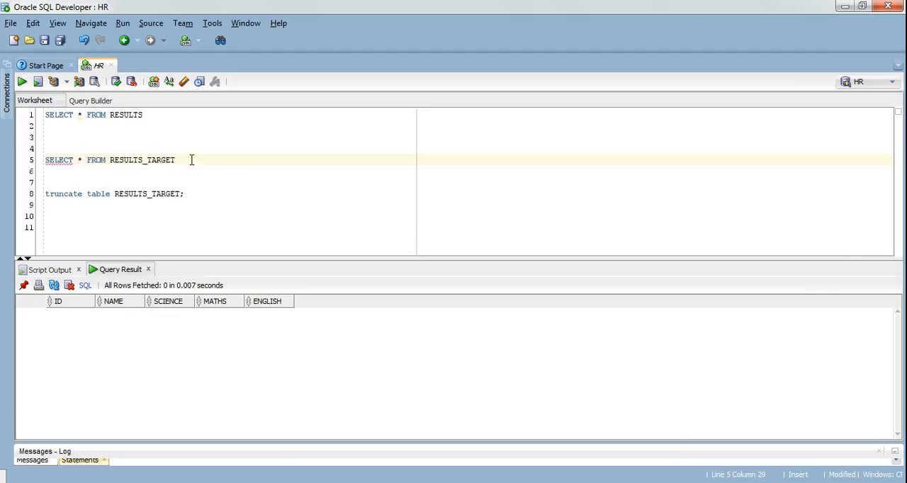
pyautogui.hotkey('shift', 'Home')
pyautogui.hotkey('ctrl', 'Return')
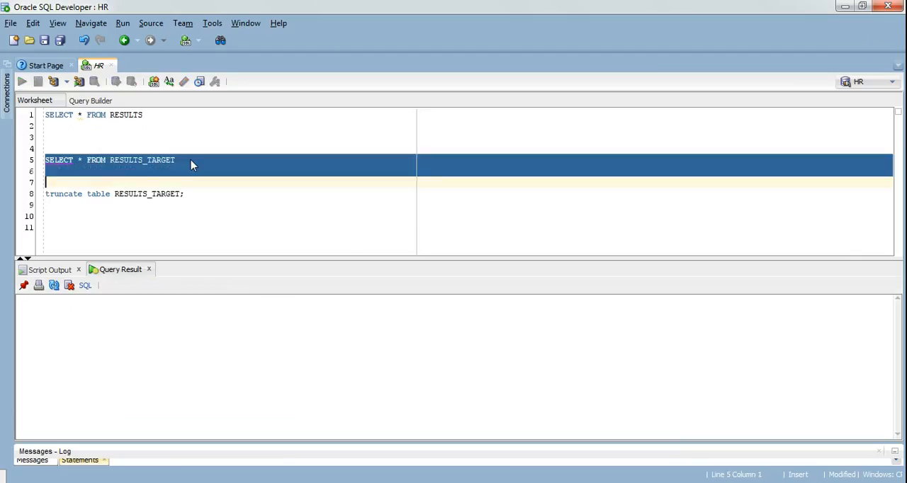
# - Highlight the loaded result rows, then switch to the Notepad notes and mark the Pivot operator learning as (done)
pyautogui.moveTo(57, 315); pyautogui.dragTo(205, 348)
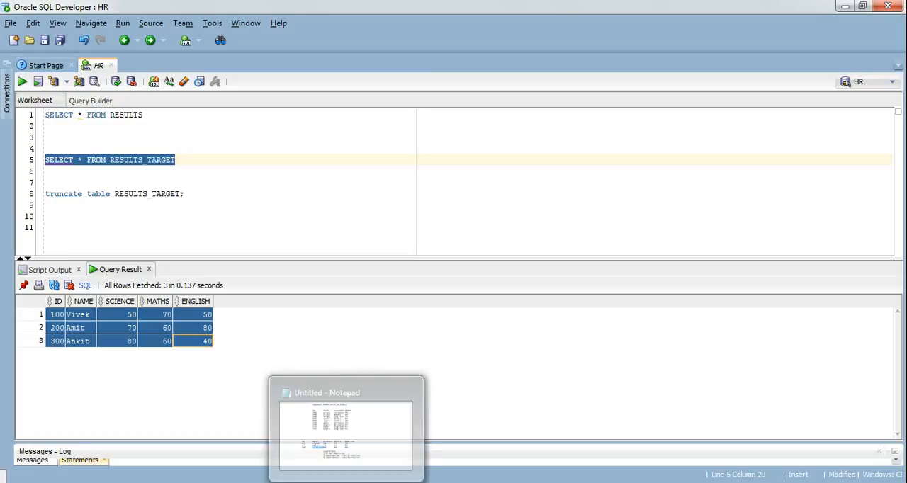
pyautogui.click(347, 482)
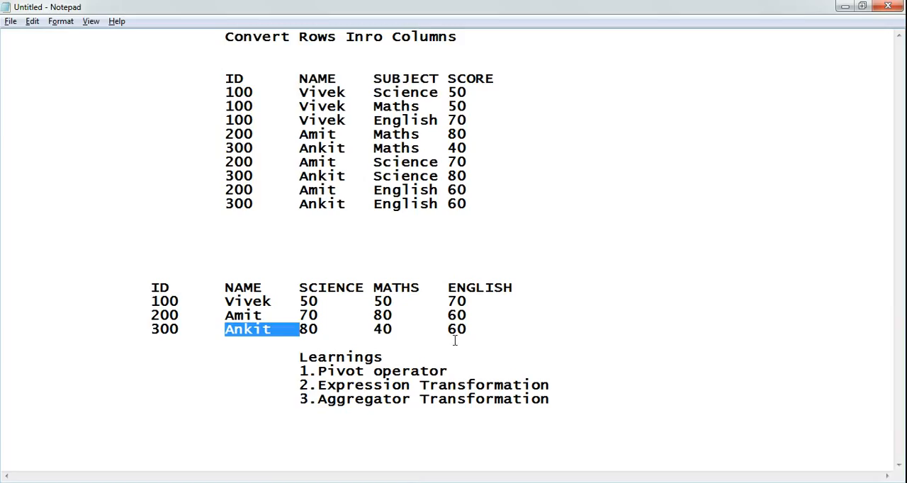
pyautogui.click(454, 372)
pyautogui.write('(')
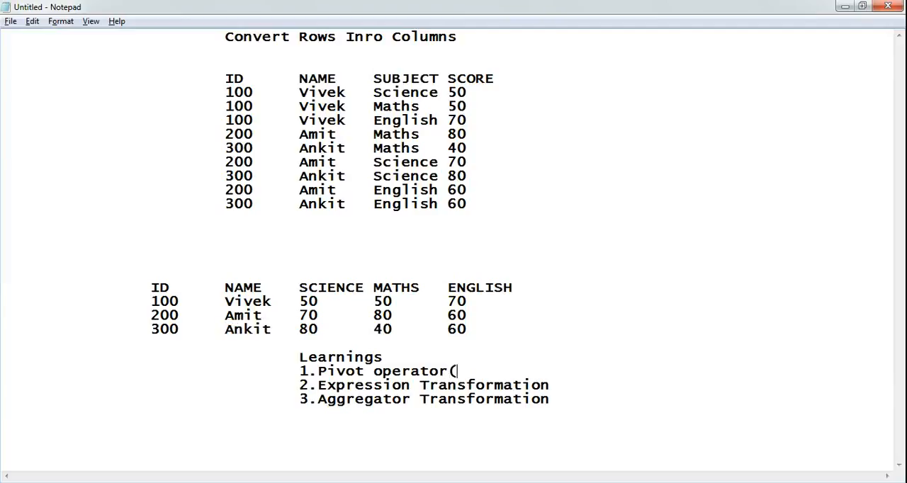
pyautogui.write('done)')
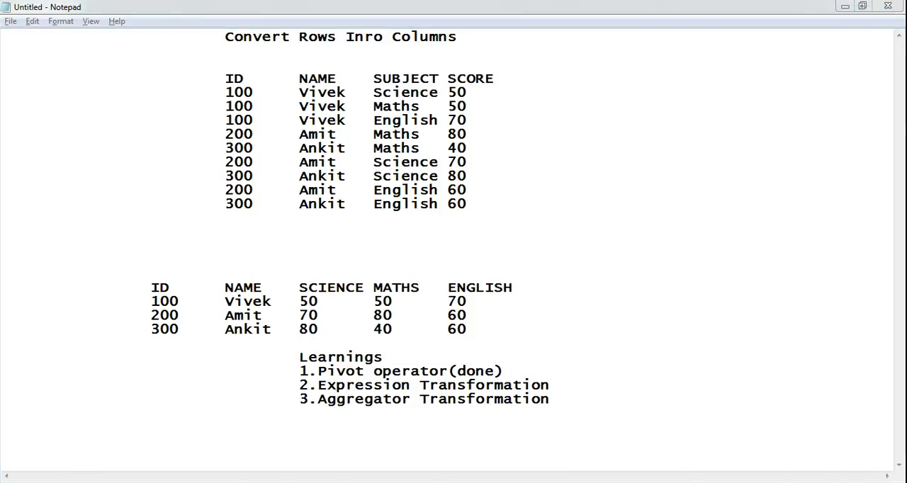
# - Switch to Informatica PowerCenter Designer and create a new mapping named m_demo_flatfile_pivot
pyautogui.hotkey('alt', 'Tab')
pyautogui.click(290, 52)
pyautogui.click(294, 66)
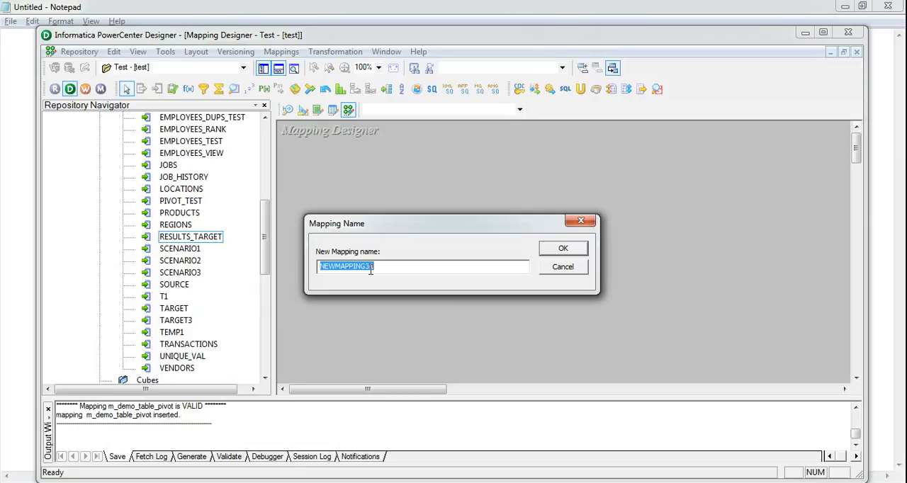
pyautogui.press('BackSpace')
pyautogui.write('m_demo')
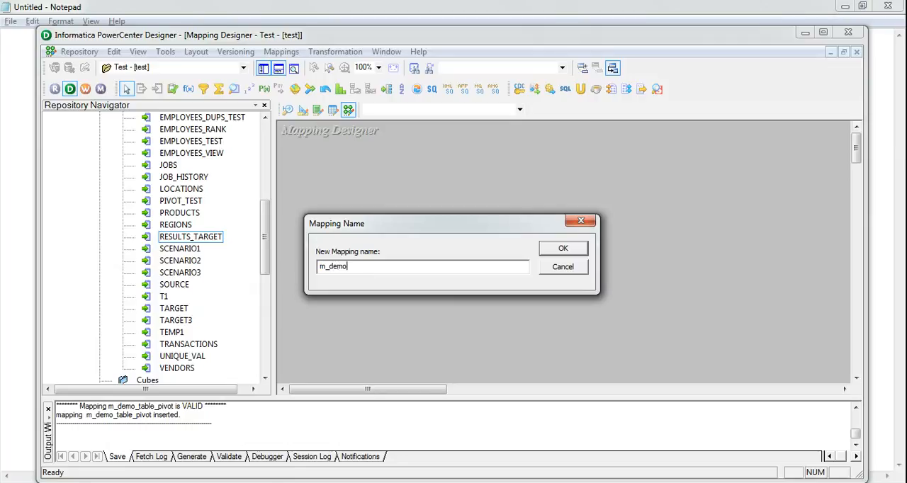
pyautogui.write('_flatfile_pivot')
pyautogui.click(557, 248)
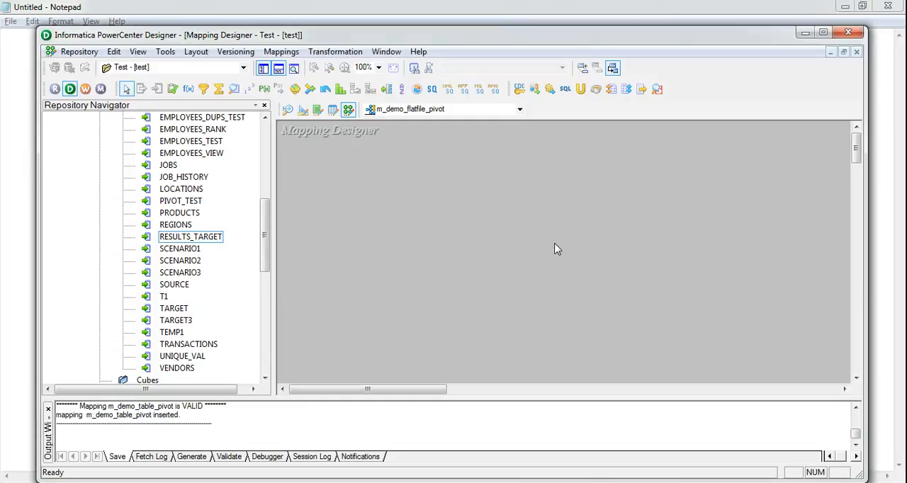
# - Add the RESULTS_TARGET target and the HR RESULTS source to the mapping and arrange all objects as icons
pyautogui.click(210, 241)
pyautogui.moveTo(209, 244); pyautogui.dragTo(509, 244)
pyautogui.moveTo(265, 233); pyautogui.dragTo(256, 147)
pyautogui.moveTo(196, 191); pyautogui.dragTo(421, 244)
pyautogui.moveTo(543, 259); pyautogui.dragTo(720, 229)
pyautogui.moveTo(433, 253); pyautogui.dragTo(386, 216)
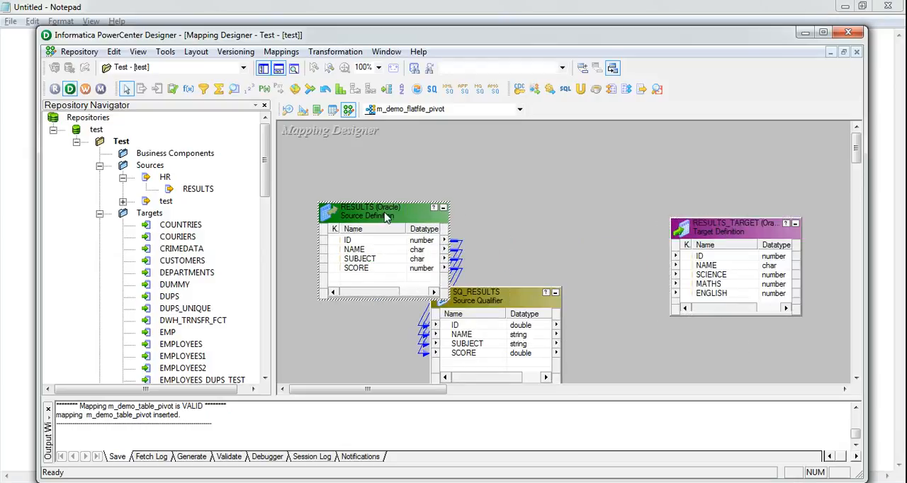
pyautogui.moveTo(504, 303); pyautogui.dragTo(517, 220)
pyautogui.rightClick(570, 162)
pyautogui.click(612, 244)
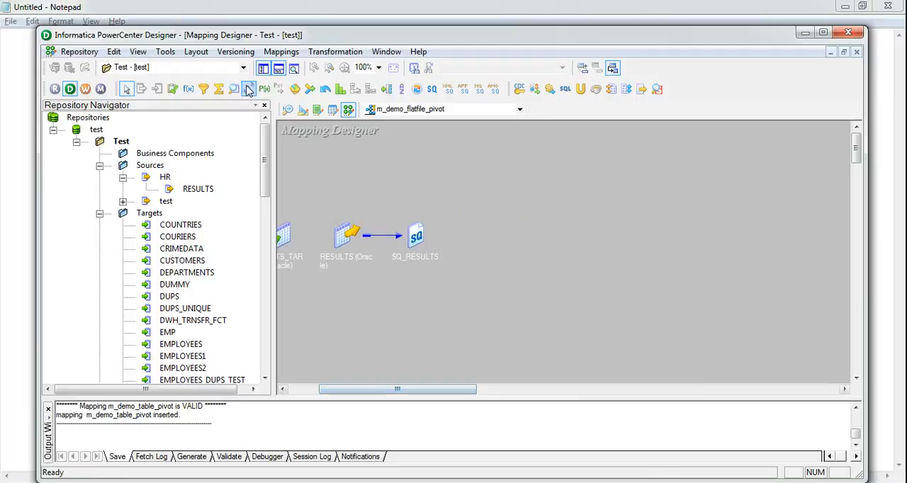
# - Add an Expression transformation beside the SQ_RESULTS source qualifier
pyautogui.click(188, 88)
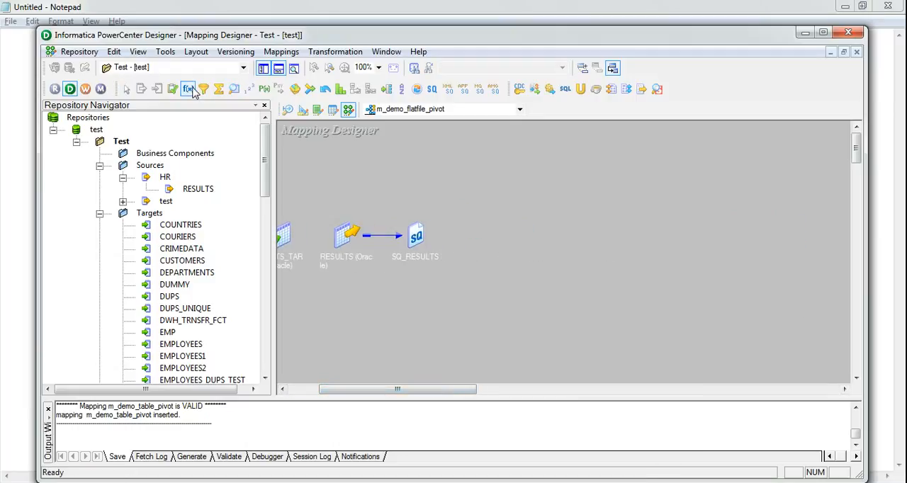
pyautogui.click(469, 228)
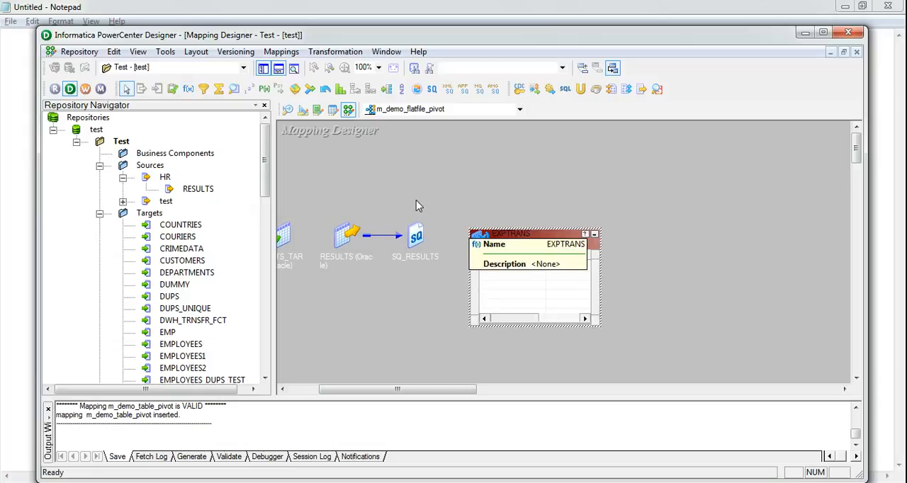
pyautogui.doubleClick(511, 243)
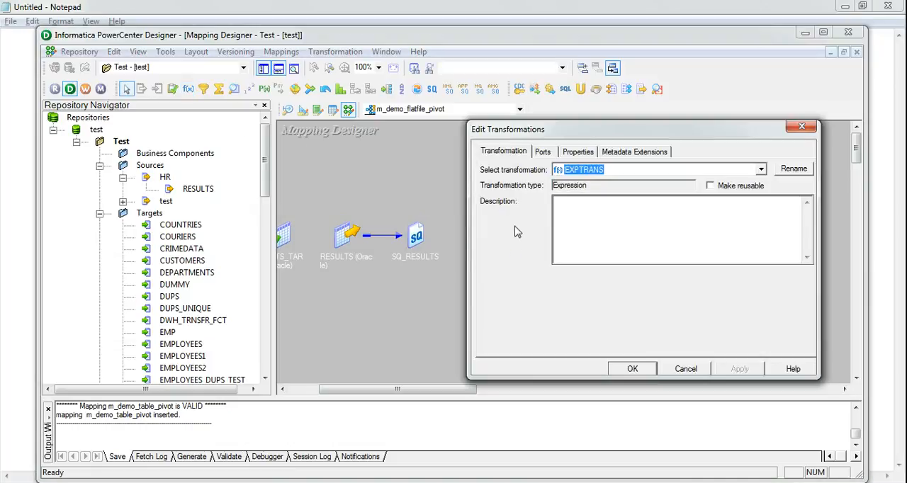
pyautogui.click(682, 374)
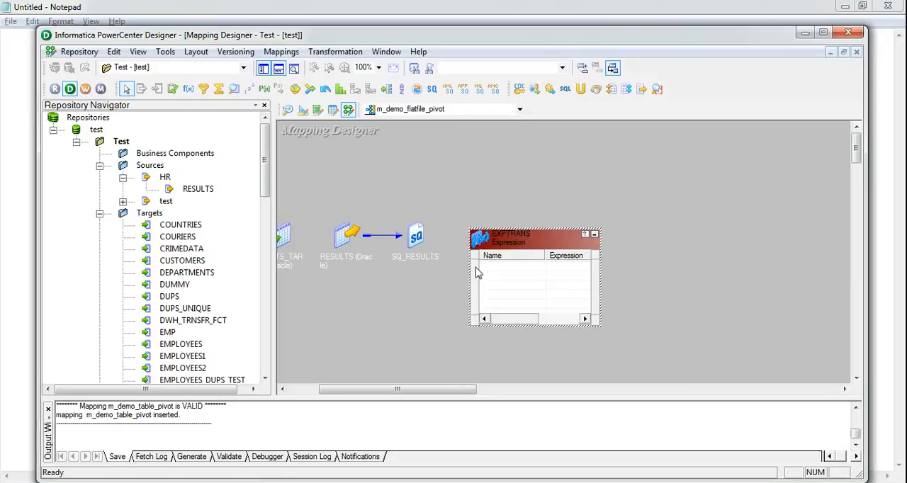
# - Bring the ID, NAME, SUBJECT and SCORE ports from SQ_RESULTS into the Expression transformation
pyautogui.doubleClick(414, 239)
pyautogui.moveTo(553, 244); pyautogui.dragTo(646, 217)
pyautogui.click(452, 259)
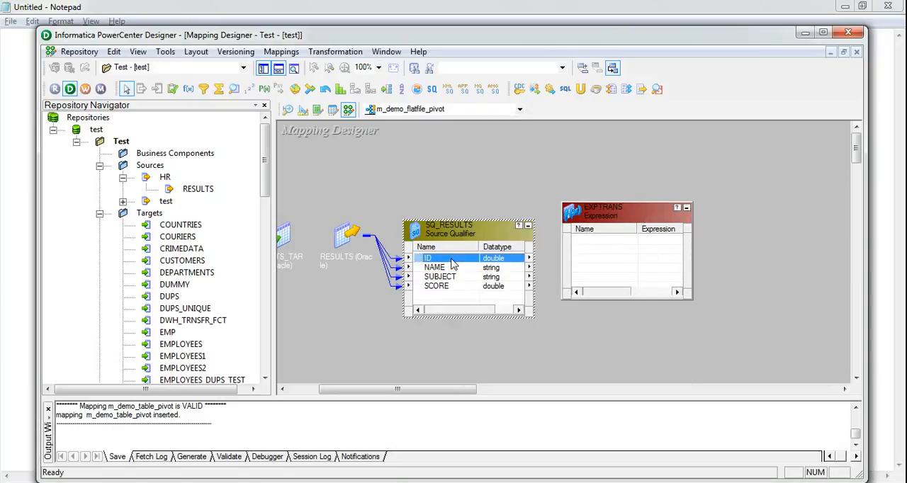
pyautogui.keyDown('shift'); pyautogui.click(452, 288); pyautogui.keyUp('shift')
pyautogui.moveTo(434, 264); pyautogui.dragTo(581, 238)
# - Add three new ports below SCORE in the Expression transformation
pyautogui.doubleClick(604, 208)
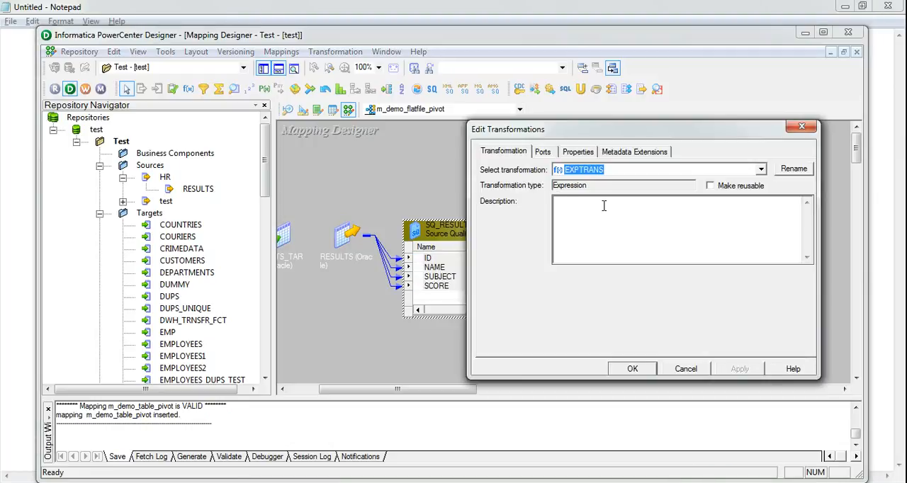
pyautogui.click(542, 152)
pyautogui.click(566, 249)
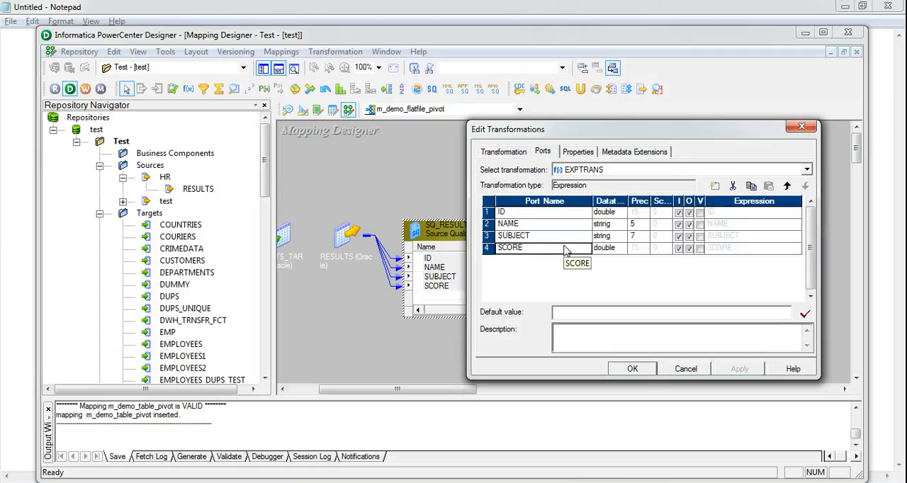
pyautogui.click(715, 186)
pyautogui.click(715, 186)
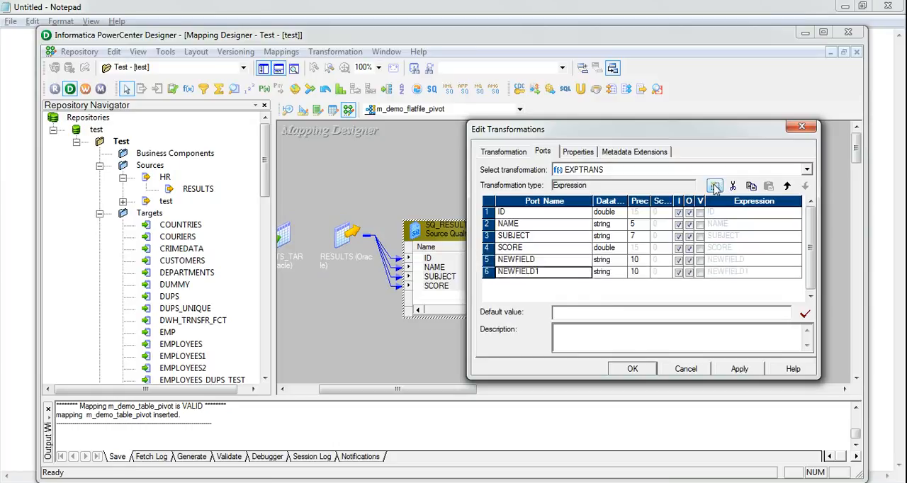
pyautogui.click(715, 186)
# - Set the datatype of the three new Expression ports to double
pyautogui.click(607, 260)
pyautogui.click(611, 260)
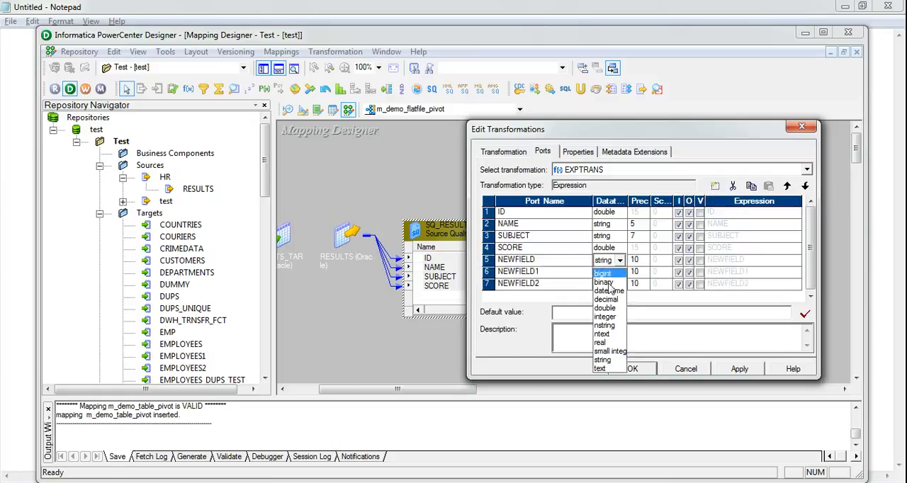
pyautogui.click(605, 308)
pyautogui.click(607, 272)
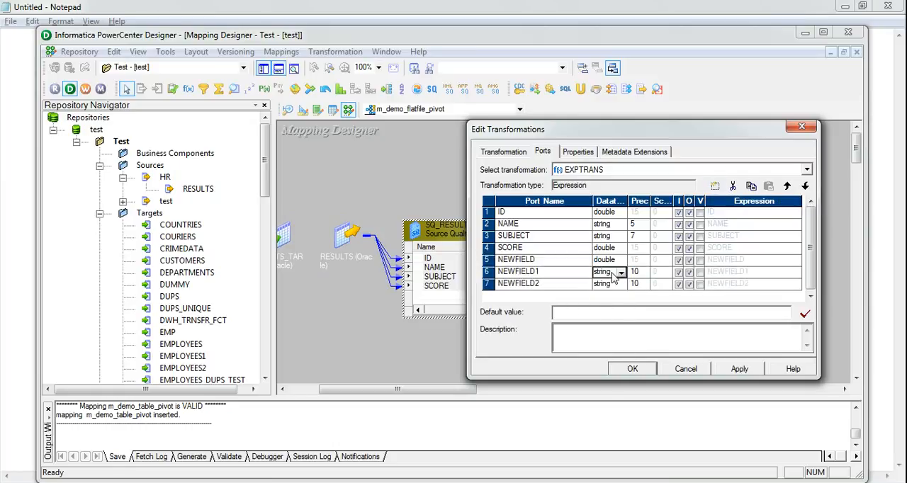
pyautogui.click(611, 272)
pyautogui.click(606, 320)
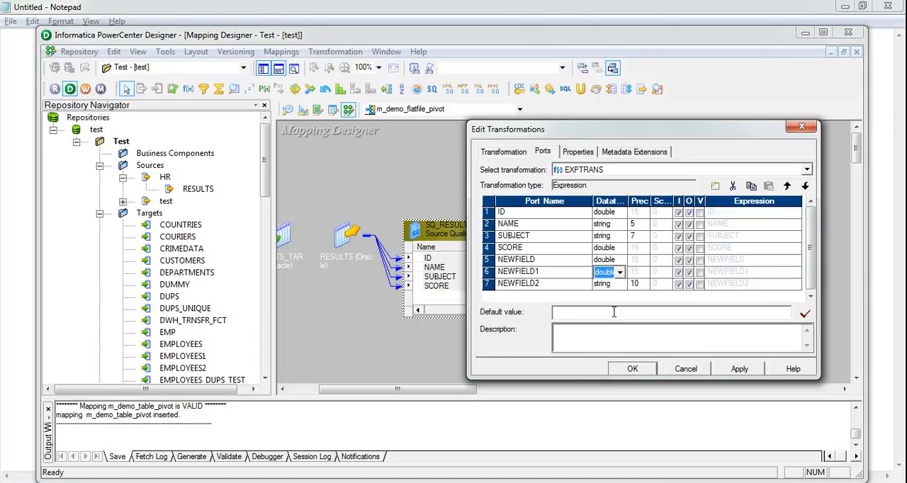
pyautogui.click(608, 285)
pyautogui.click(614, 285)
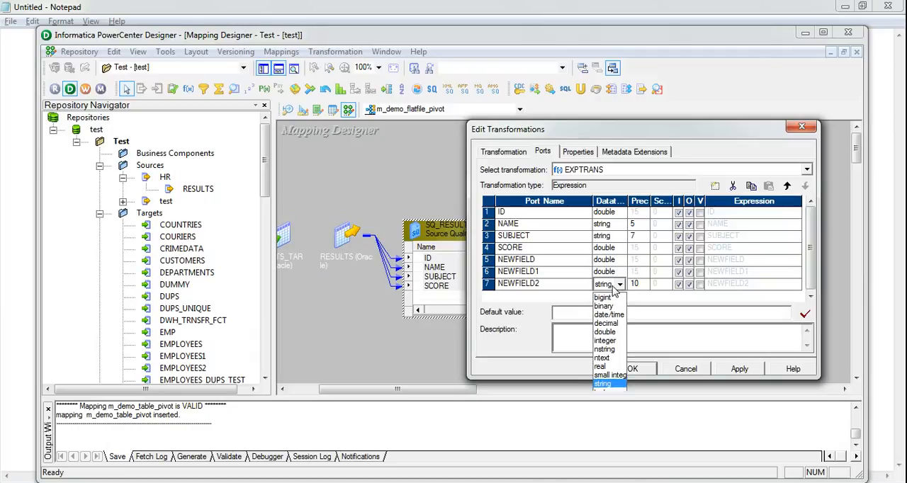
pyautogui.click(611, 333)
# - Rename the three new Expression ports, in order, as Science, English and Maths
pyautogui.click(538, 263)
pyautogui.click(539, 262)
pyautogui.write('Science')
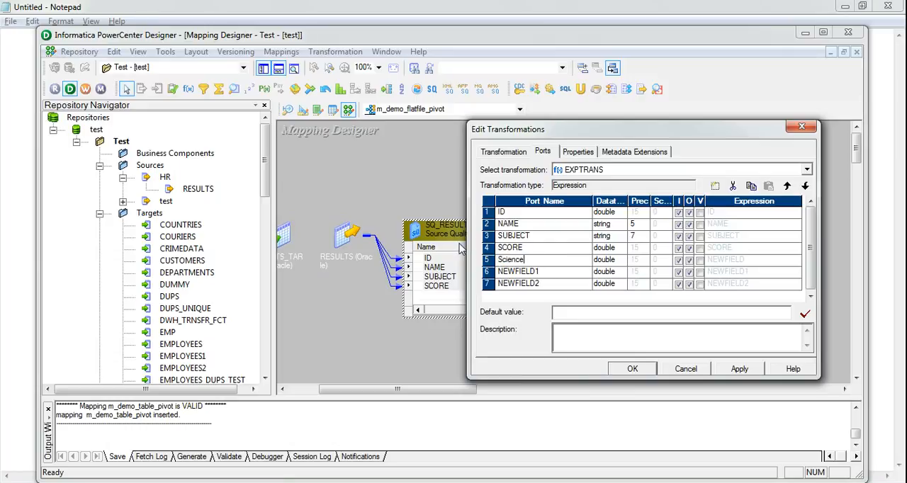
pyautogui.click(541, 275)
pyautogui.click(540, 273)
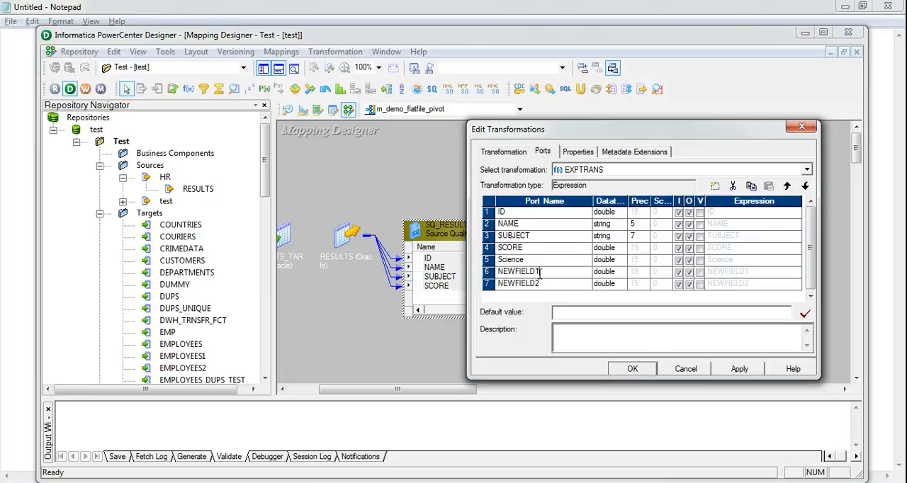
pyautogui.doubleClick(539, 274)
pyautogui.press('BackSpace')
pyautogui.press('BackSpace')
pyautogui.press('BackSpace')
pyautogui.click(538, 284)
pyautogui.click(539, 284)
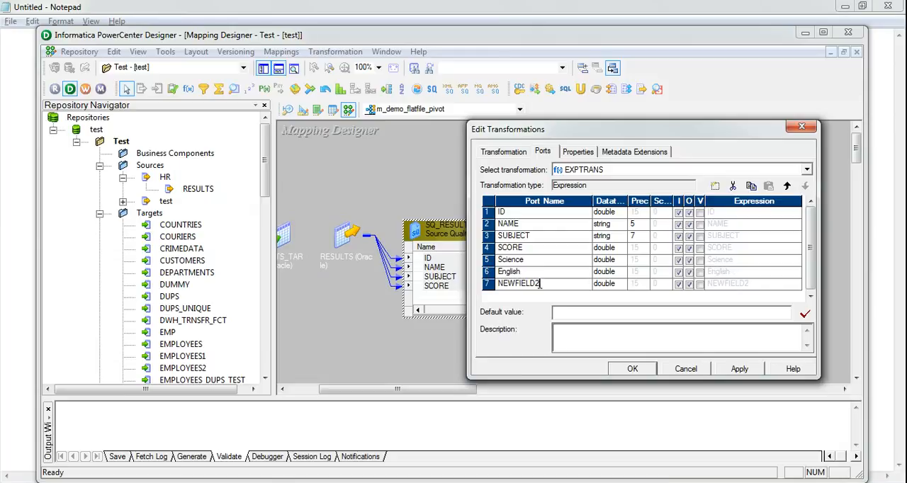
pyautogui.doubleClick(543, 284)
pyautogui.press('BackSpace')
pyautogui.write('Maths')
pyautogui.press('Return')
# - Make the Science, English and Maths ports output-only by turning off their input setting
pyautogui.click(678, 260)
pyautogui.click(679, 273)
pyautogui.click(679, 285)
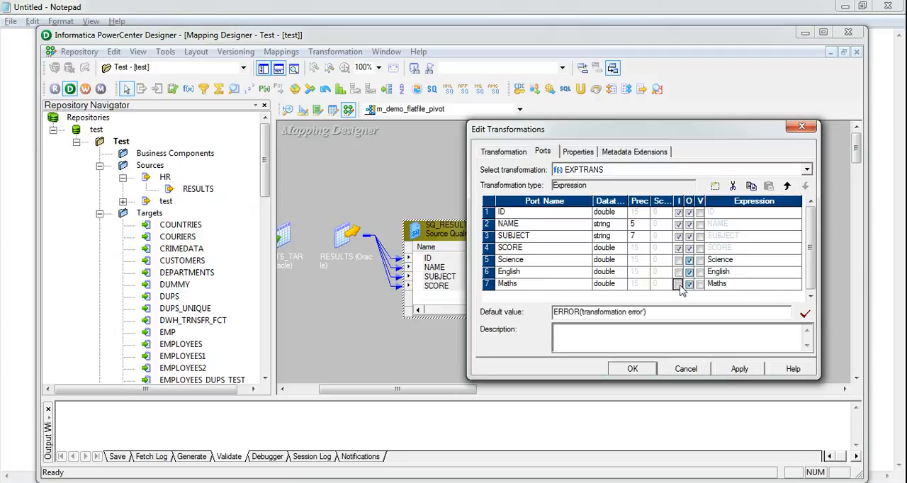
# - Replace the Science port's expression with IIF(SUBJECT='Science',SCORE,null)
pyautogui.click(800, 261)
pyautogui.click(800, 261)
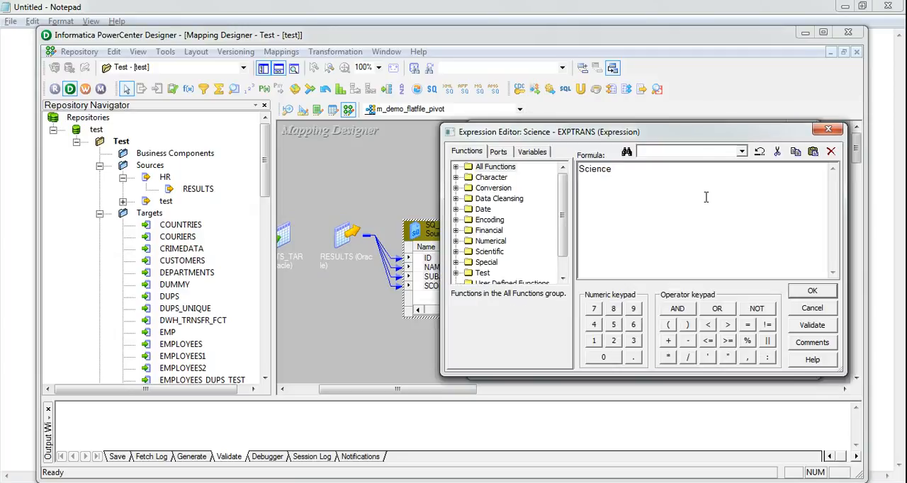
pyautogui.moveTo(646, 181); pyautogui.dragTo(568, 167)
pyautogui.press('Delete')
pyautogui.click(499, 152)
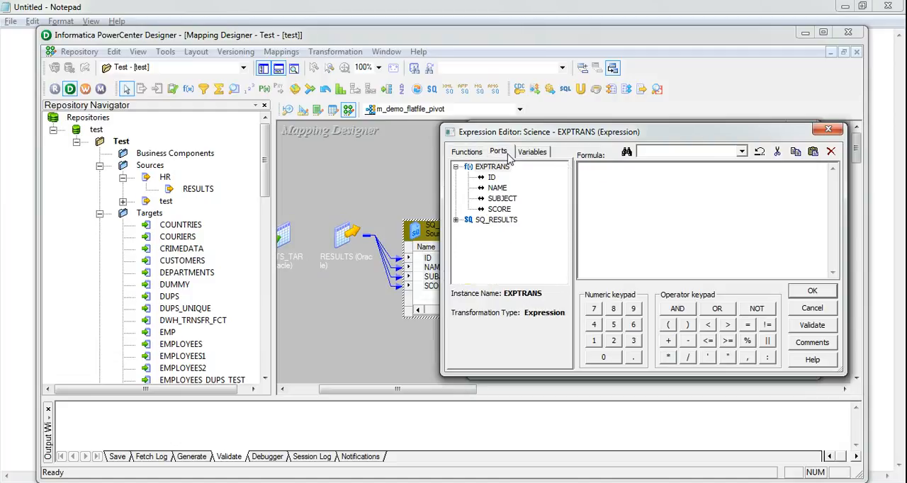
pyautogui.press('capslock')
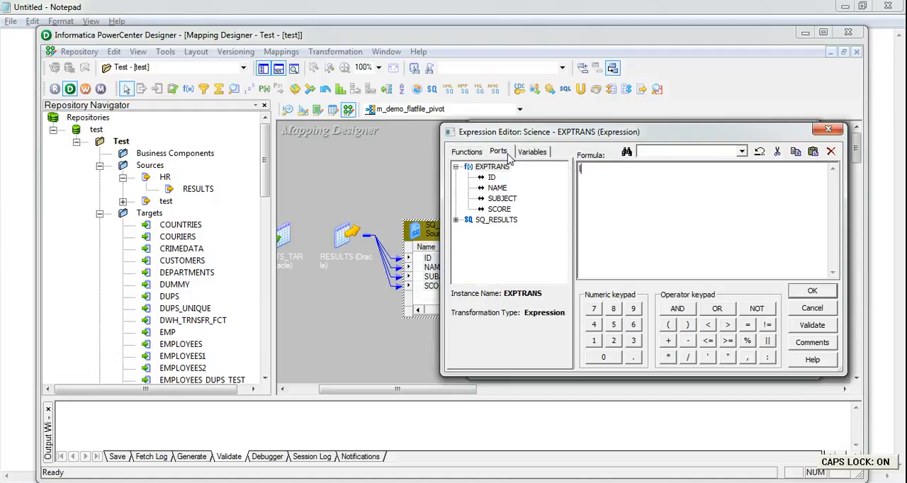
pyautogui.write('IIF(S')
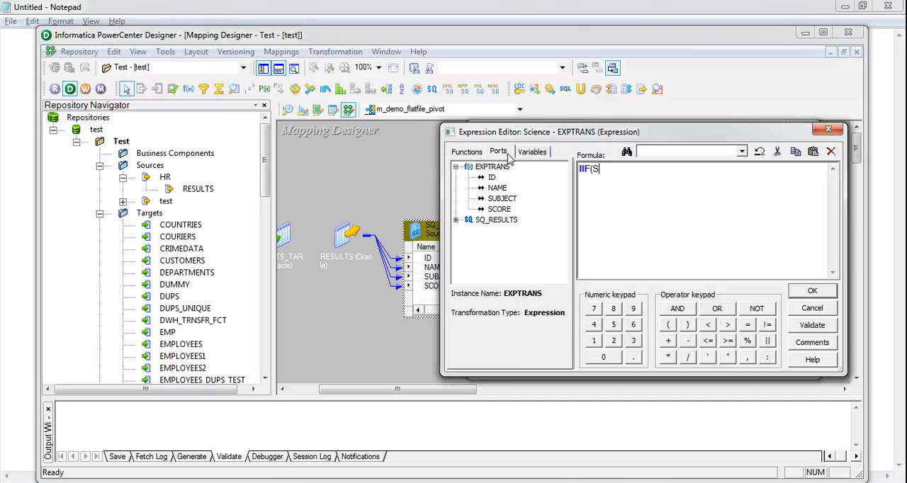
pyautogui.write('(')
pyautogui.doubleClick(501, 200)
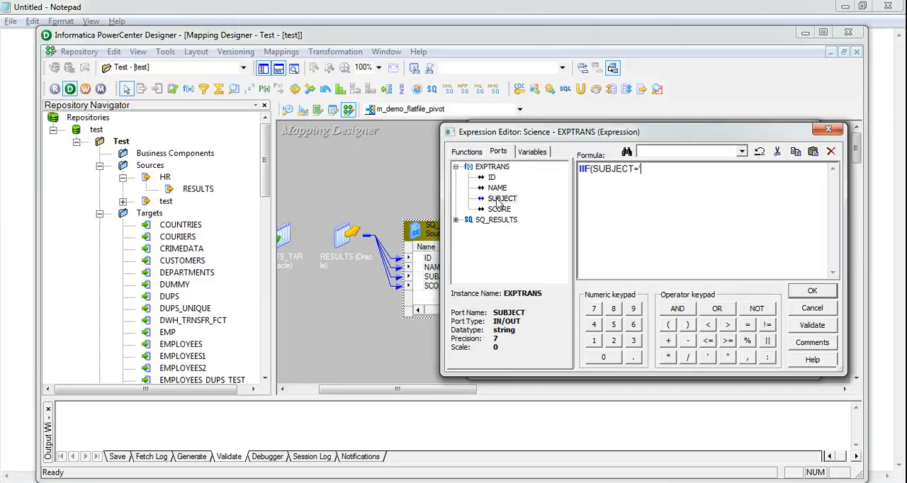
pyautogui.press('capslock')
pyautogui.write("='Scien")
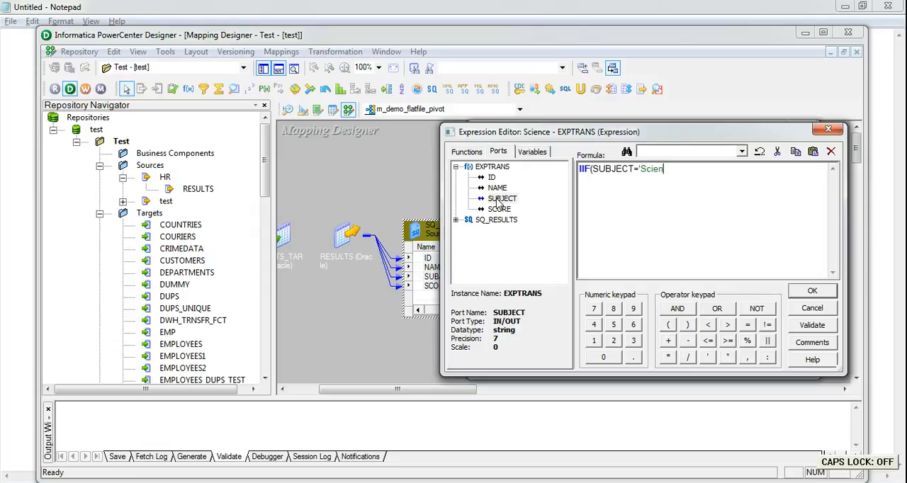
pyautogui.write("ce',")
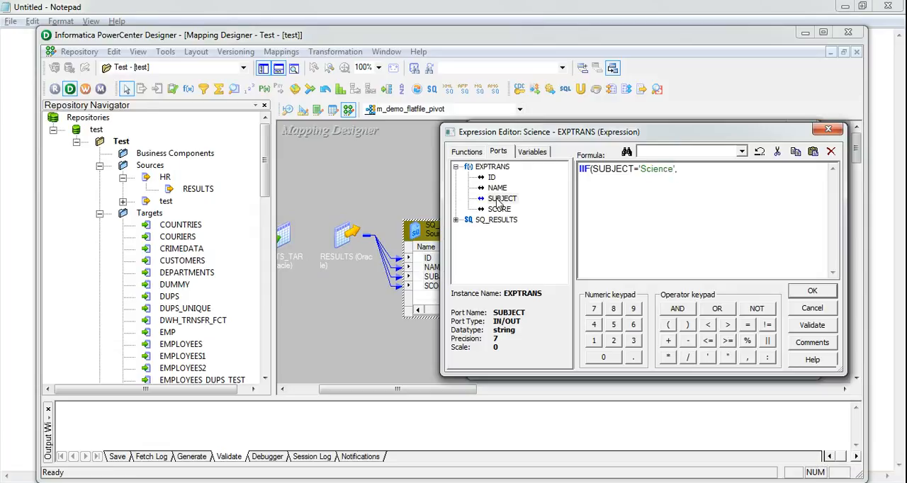
pyautogui.doubleClick(499, 210)
pyautogui.write(',null')
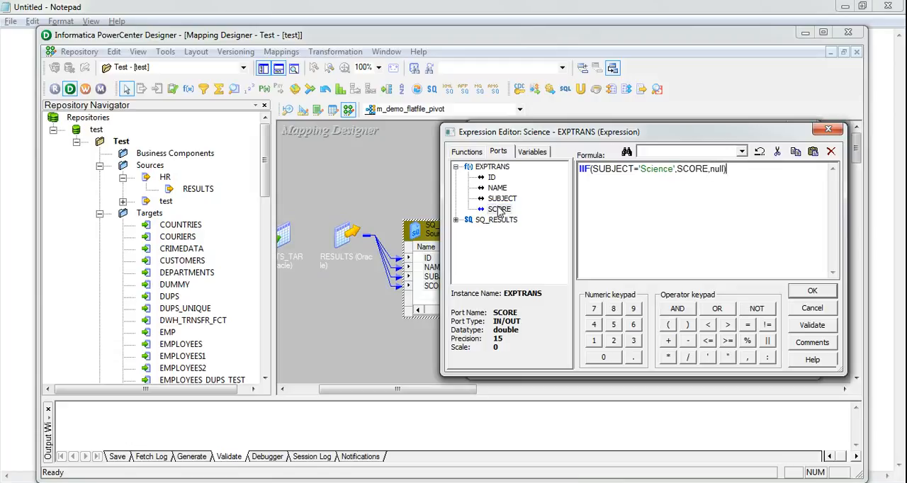
# - Validate the Science port's expression and copy its full formula for reuse
pyautogui.click(812, 325)
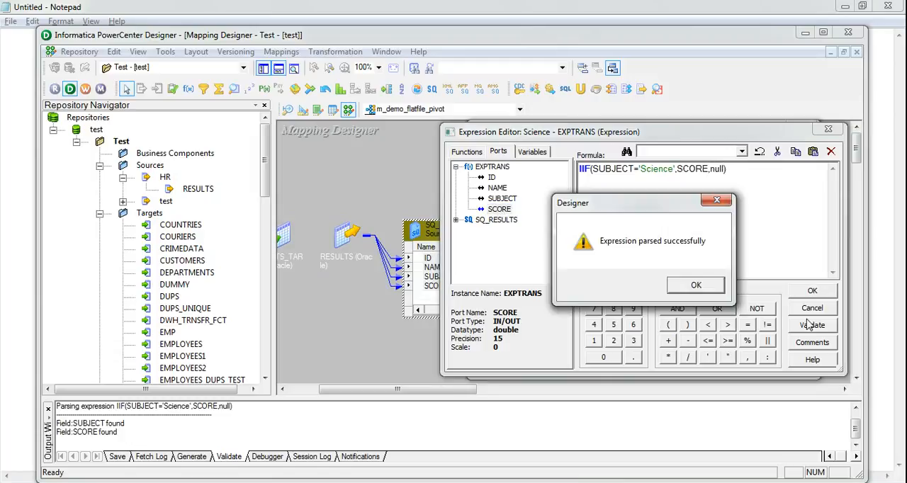
pyautogui.click(696, 285)
pyautogui.click(738, 190)
pyautogui.hotkey('ctrl', 'c')
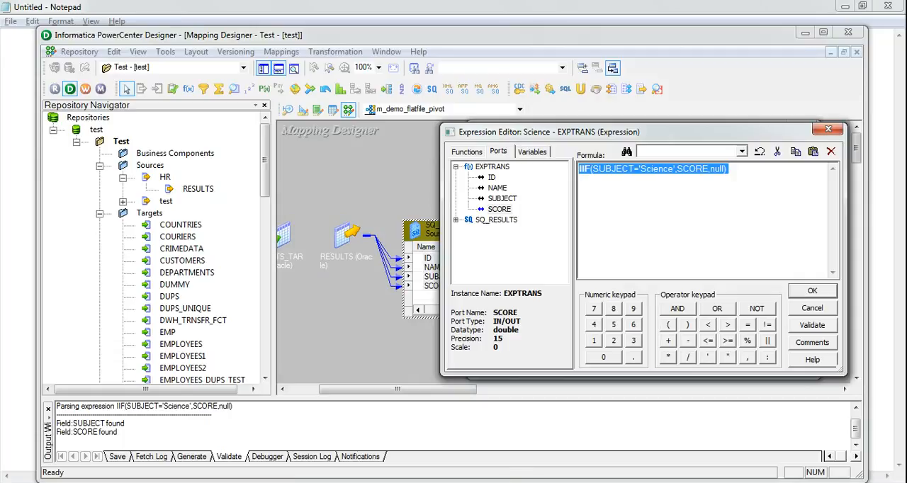
# - Switch to Oracle SQL Developer, run SELECT * FROM RESULTS to examine the subject rows, and return to PowerCenter Designer
pyautogui.hotkey('alt', 'Tab')
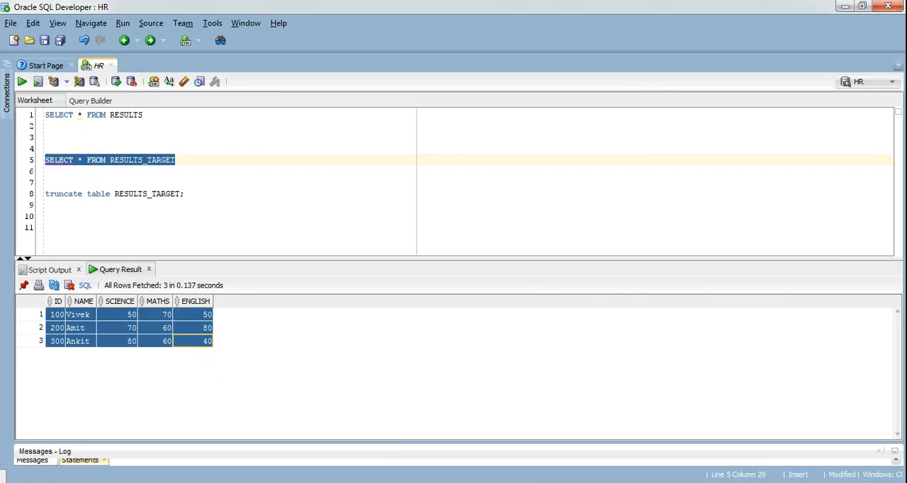
pyautogui.click(150, 115)
pyautogui.hotkey('shift', 'Home')
pyautogui.hotkey('ctrl', 'Return')
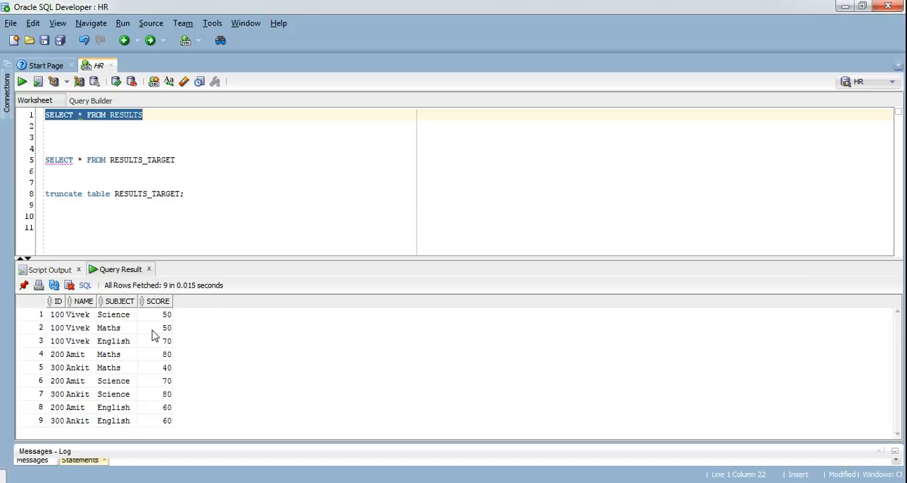
pyautogui.hotkey('alt', 'Tab')
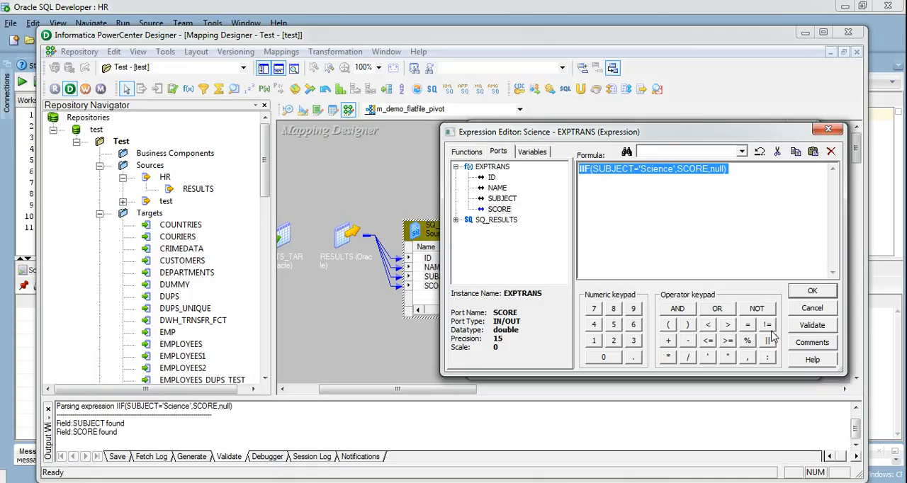
# - Accept the Science expression, then set the English port's expression to IIF(SUBJECT='English',SCORE,null) and validate it
pyautogui.click(812, 297)
pyautogui.click(797, 272)
pyautogui.click(798, 272)
pyautogui.hotkey('ctrl', 'a')
pyautogui.hotkey('ctrl', 'v')
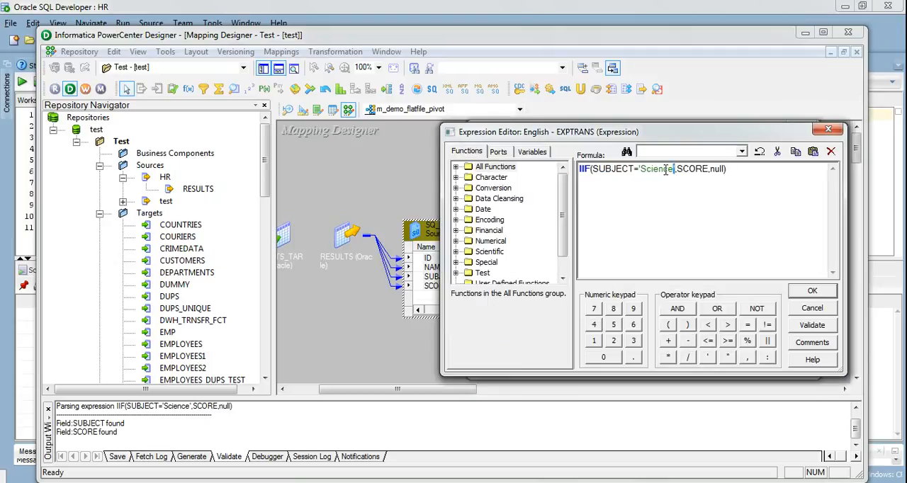
pyautogui.press('BackSpace')
pyautogui.press('BackSpace')
pyautogui.press('BackSpace')
pyautogui.press('BackSpace')
pyautogui.press('BackSpace')
pyautogui.press('BackSpace')
pyautogui.press('BackSpace')
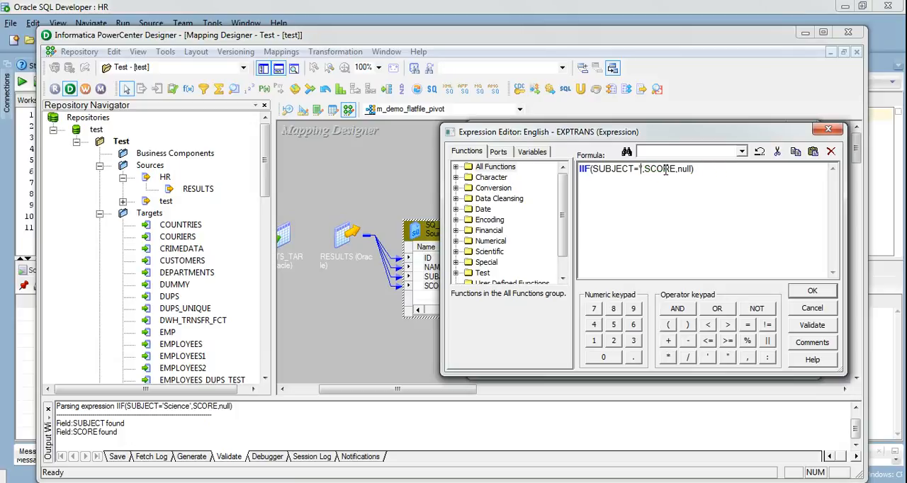
pyautogui.write('English')
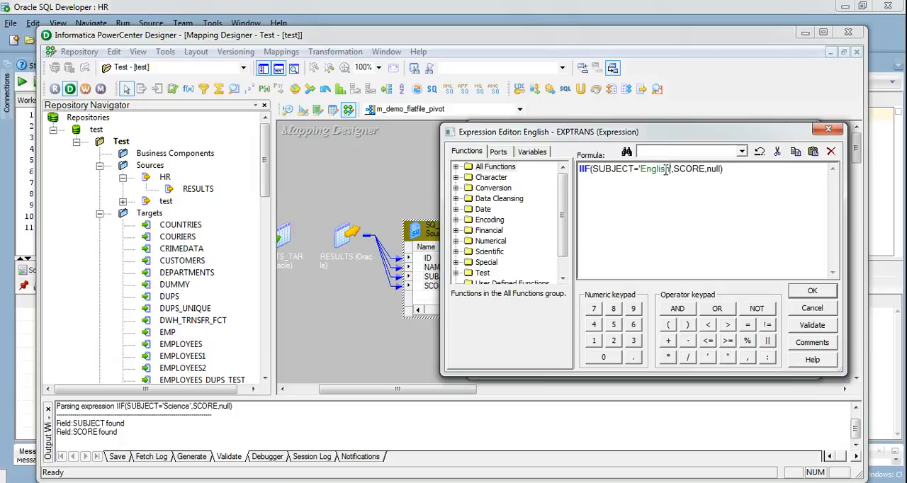
pyautogui.click(813, 326)
pyautogui.click(705, 287)
pyautogui.click(812, 290)
# - Set the Maths port's expression to IIF(SUBJECT='Maths ',SCORE,null), with trailing spaces after Maths, and validate it
pyautogui.click(795, 283)
pyautogui.click(796, 284)
pyautogui.hotkey('ctrl', 'a')
pyautogui.hotkey('ctrl', 'v')
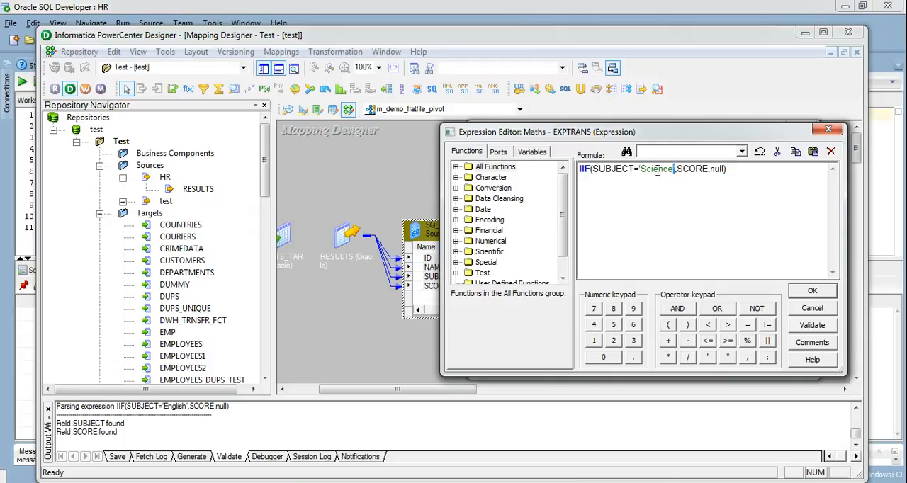
pyautogui.press('BackSpace')
pyautogui.press('BackSpace')
pyautogui.press('BackSpace')
pyautogui.press('BackSpace')
pyautogui.press('BackSpace')
pyautogui.press('BackSpace')
pyautogui.press('BackSpace')
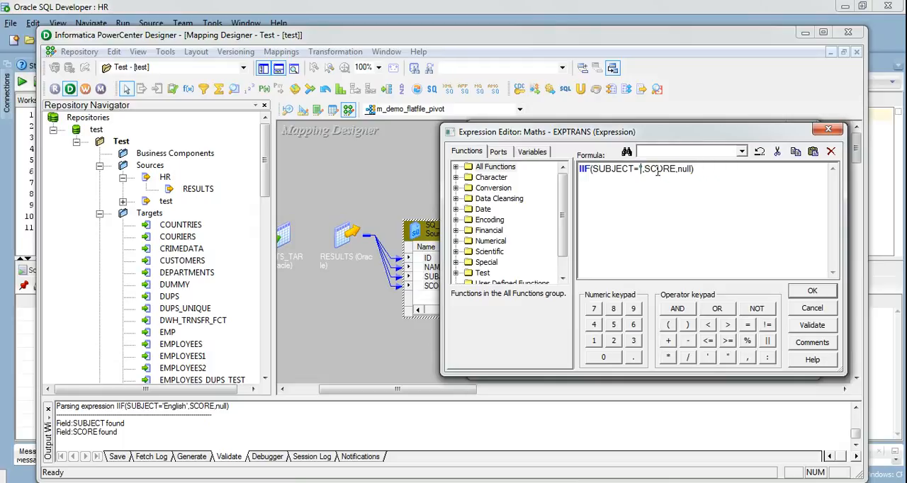
pyautogui.write('Maths')
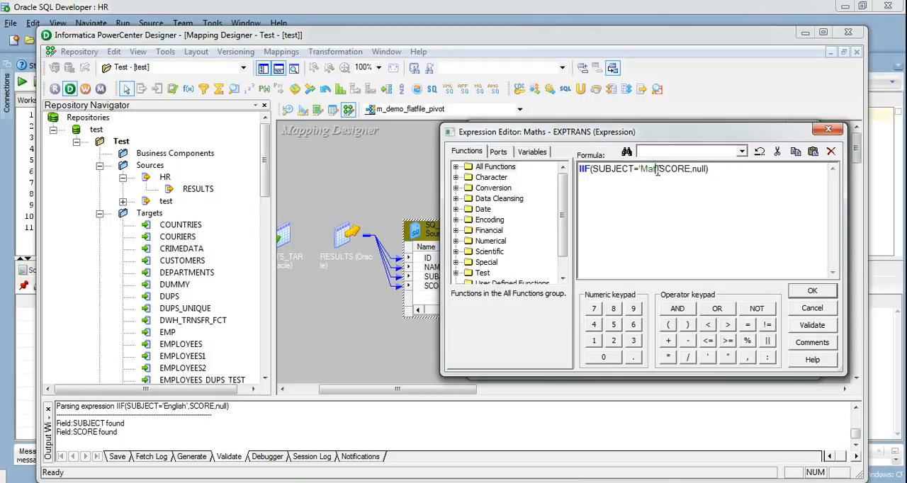
pyautogui.write(" '")
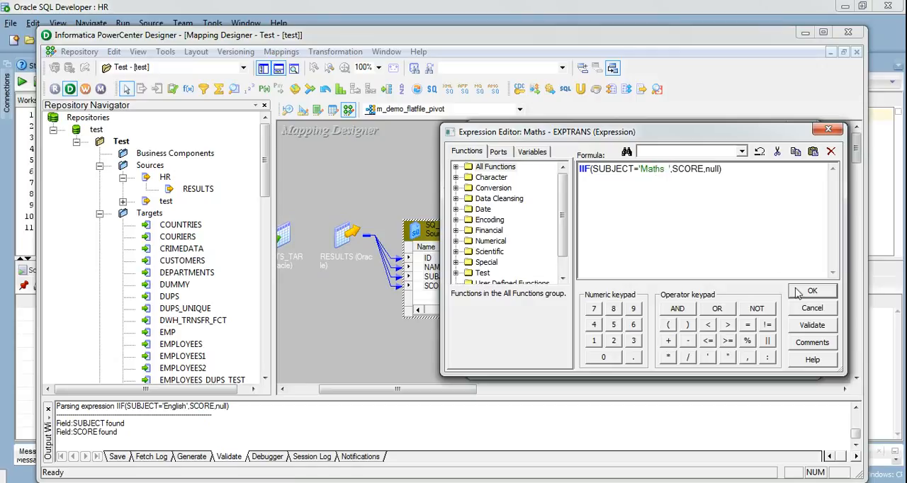
pyautogui.click(815, 331)
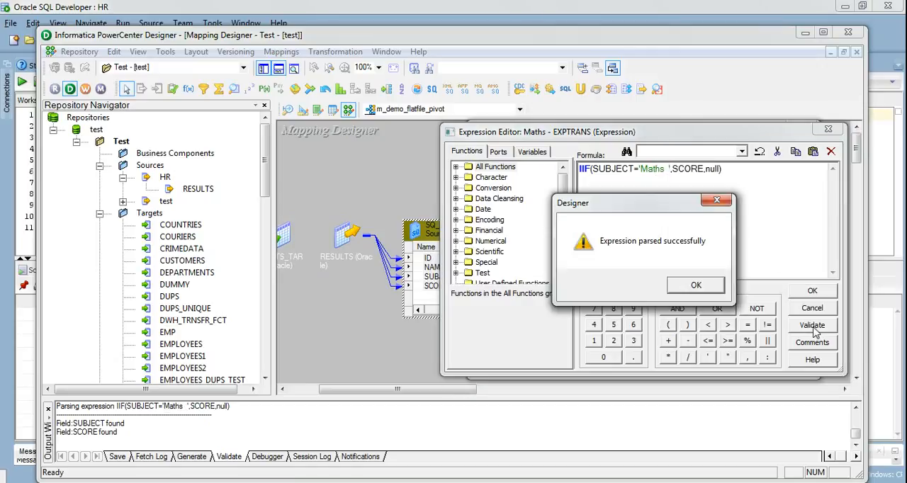
pyautogui.click(710, 284)
pyautogui.click(798, 292)
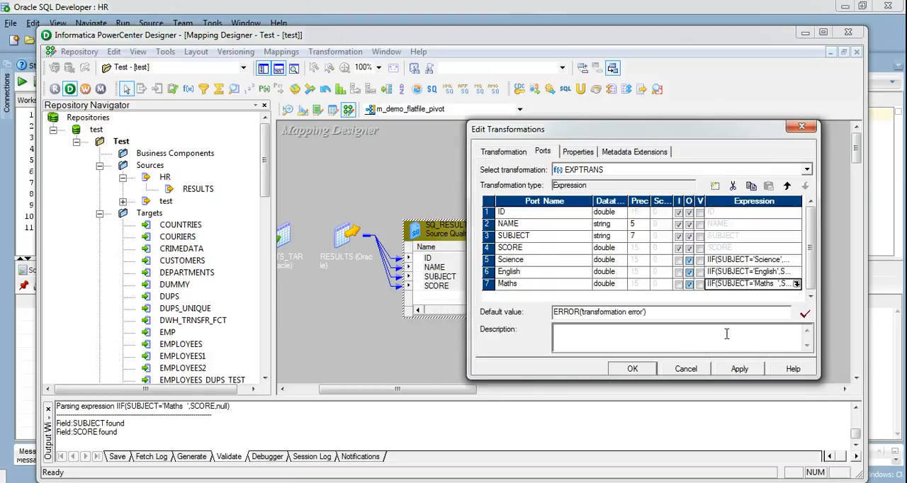
# - Make the SUBJECT and SCORE ports of EXPTRANS input-only by turning off their output setting, and apply the changes
pyautogui.click(689, 237)
pyautogui.click(689, 248)
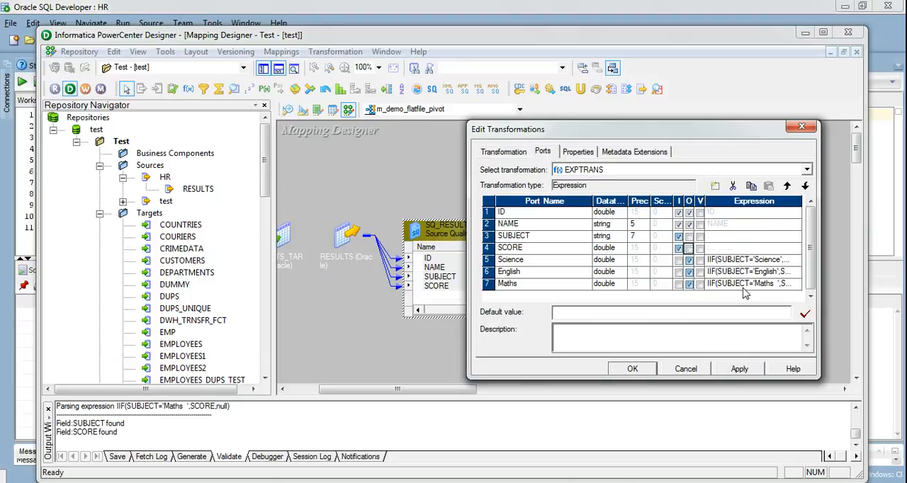
pyautogui.click(740, 369)
pyautogui.click(632, 370)
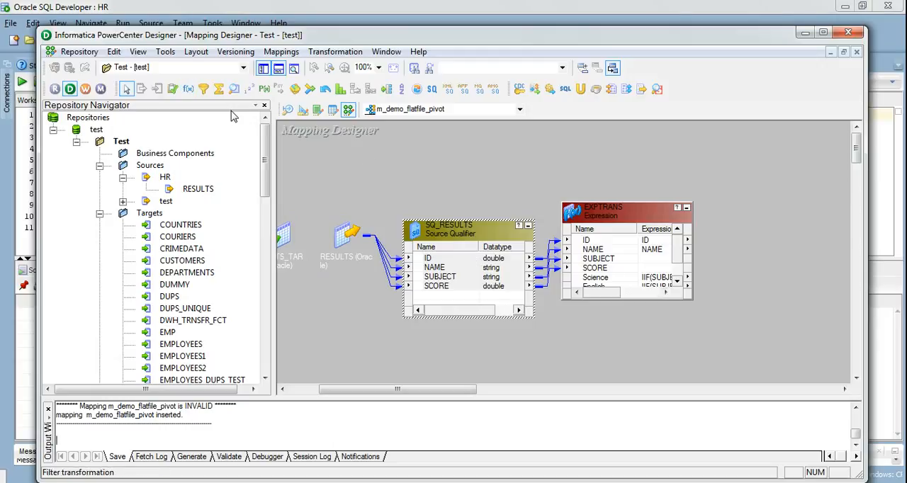
# - Add an Aggregator transformation beside EXPTRANS and link the ID, NAME, Science, English and Maths ports into it
pyautogui.click(218, 88)
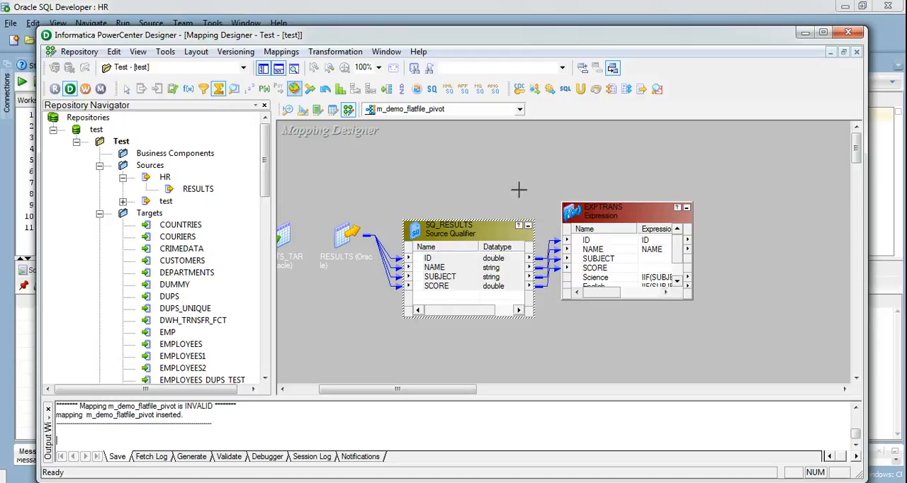
pyautogui.click(745, 211)
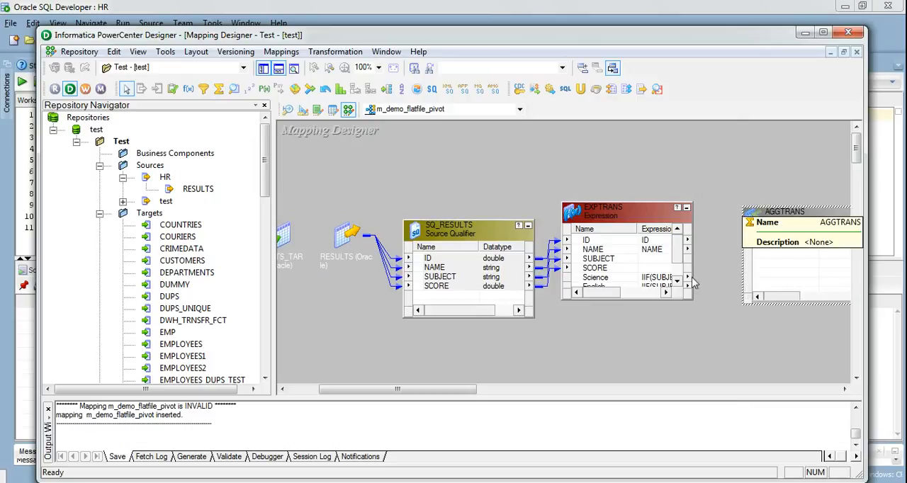
pyautogui.moveTo(633, 301); pyautogui.dragTo(633, 345)
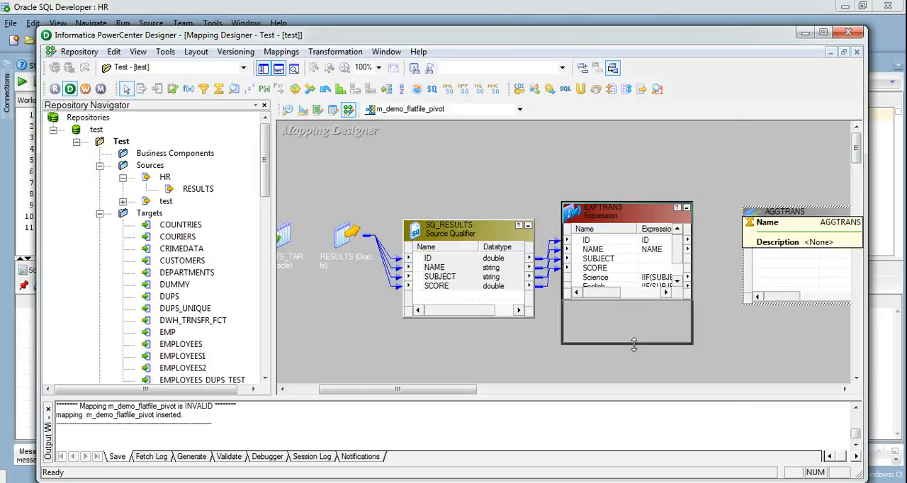
pyautogui.click(596, 244)
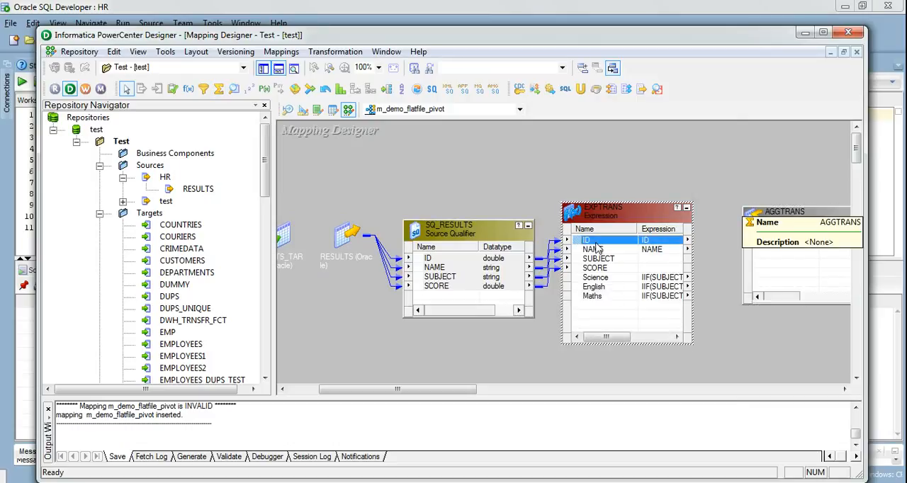
pyautogui.keyDown('shift'); pyautogui.click(596, 249); pyautogui.keyUp('shift')
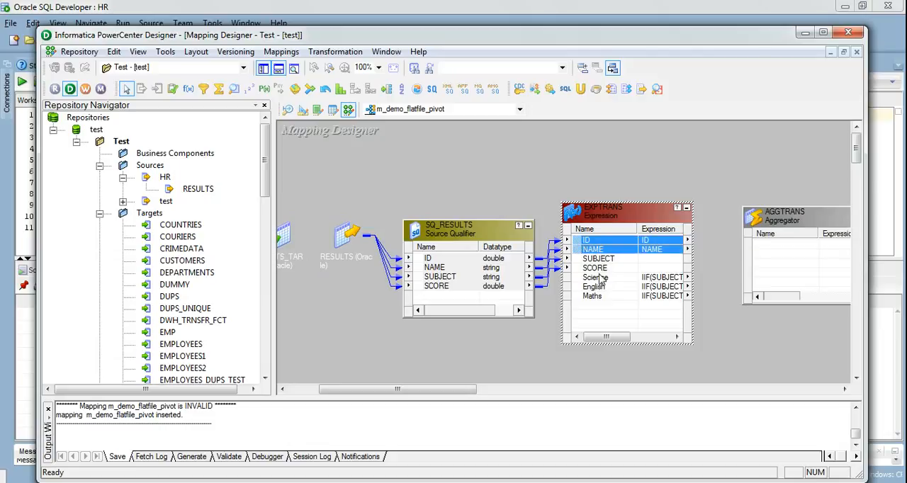
pyautogui.keyDown('ctrl'); pyautogui.click(601, 278); pyautogui.keyUp('ctrl')
pyautogui.keyDown('ctrl'); pyautogui.click(601, 288); pyautogui.keyUp('ctrl')
pyautogui.keyDown('ctrl'); pyautogui.click(601, 296); pyautogui.keyUp('ctrl')
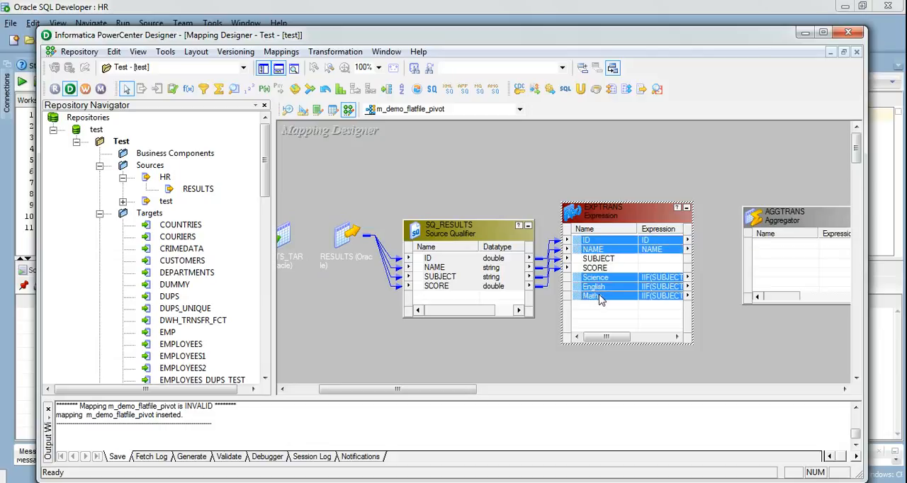
pyautogui.moveTo(577, 245); pyautogui.dragTo(771, 248)
# - Open the Aggregator's ports for editing and group by ID and NAME
pyautogui.doubleClick(780, 213)
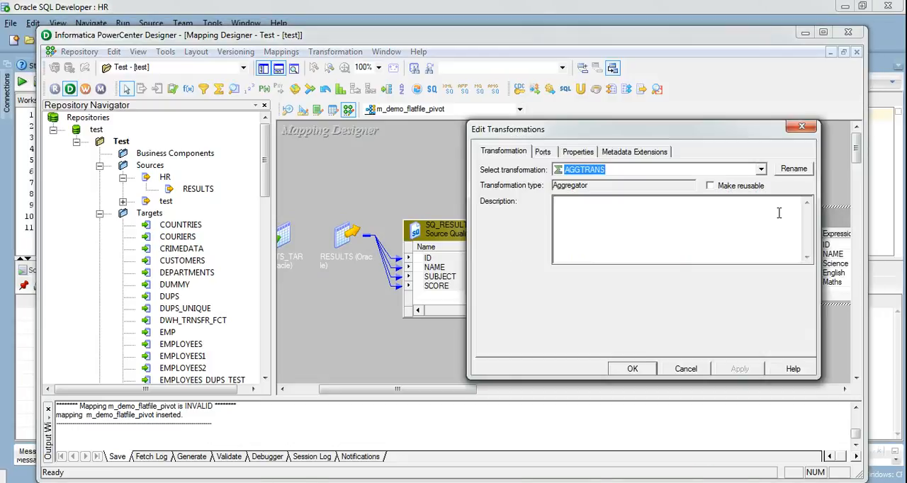
pyautogui.click(543, 153)
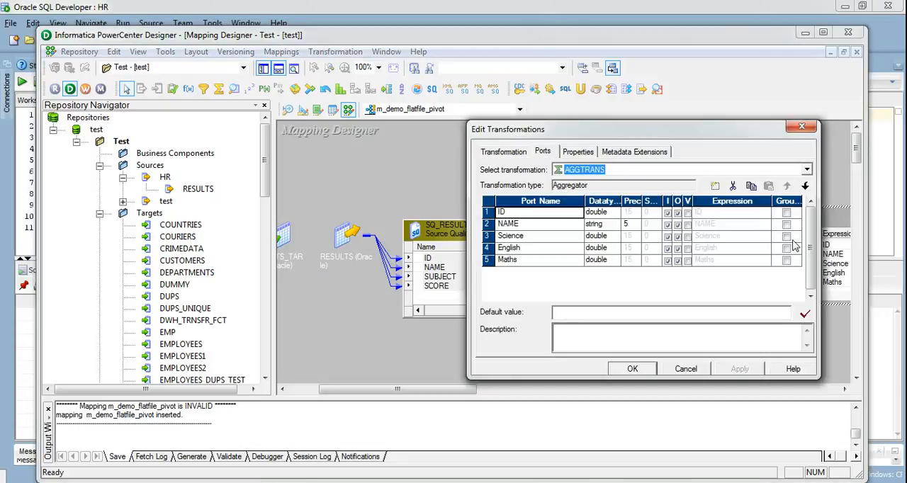
pyautogui.click(787, 212)
pyautogui.click(787, 225)
pyautogui.click(786, 225)
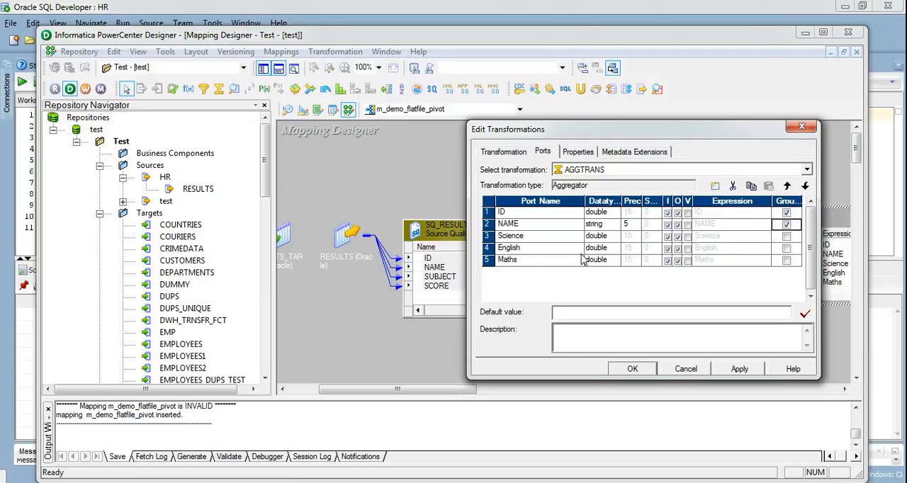
# - Add three new ports to the Aggregator transformation
pyautogui.click(715, 187)
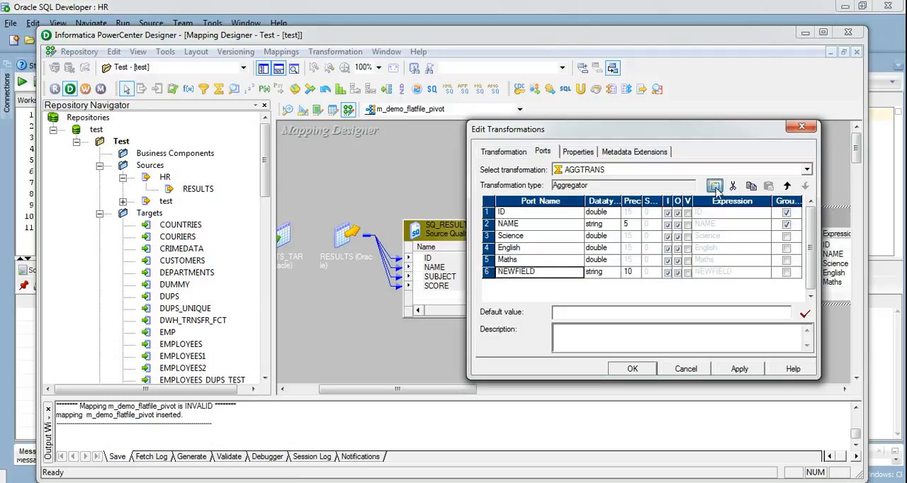
pyautogui.click(716, 187)
pyautogui.click(716, 187)
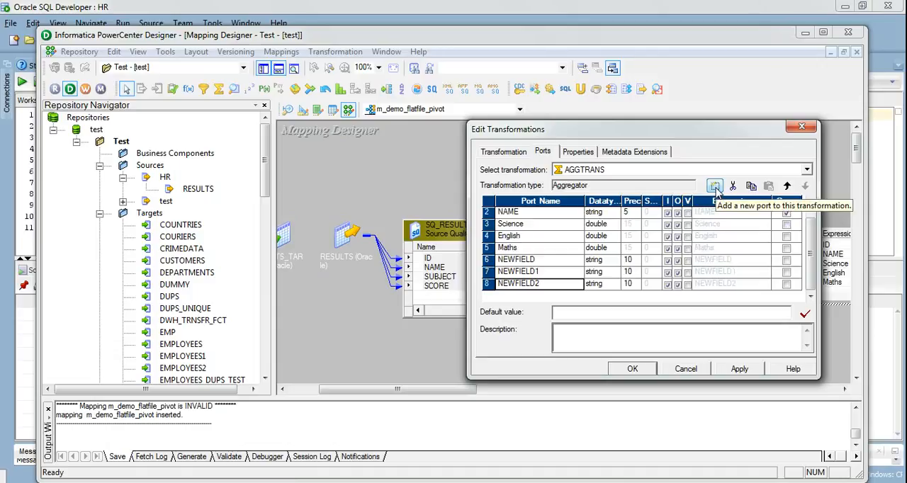
# - Rename the three new Aggregator ports, in order, as o_SCIENCE, O_ENGLISH and O_MATHS
pyautogui.click(517, 261)
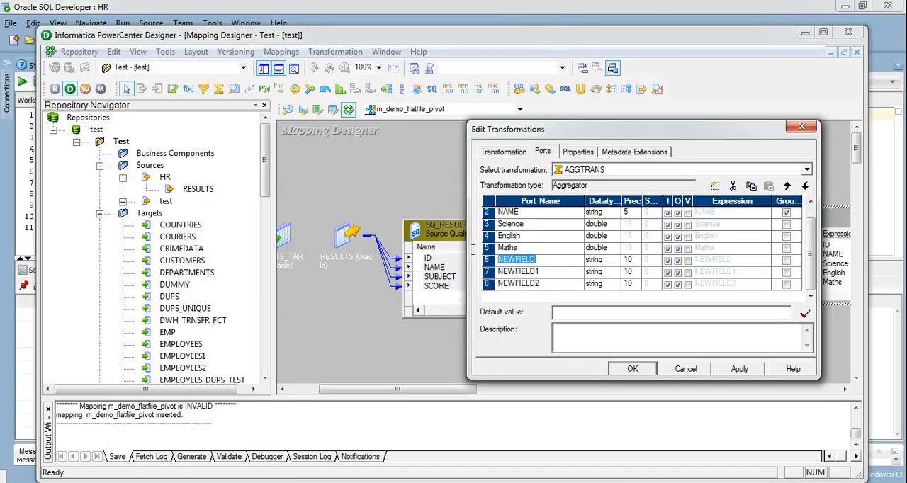
pyautogui.press('BackSpace')
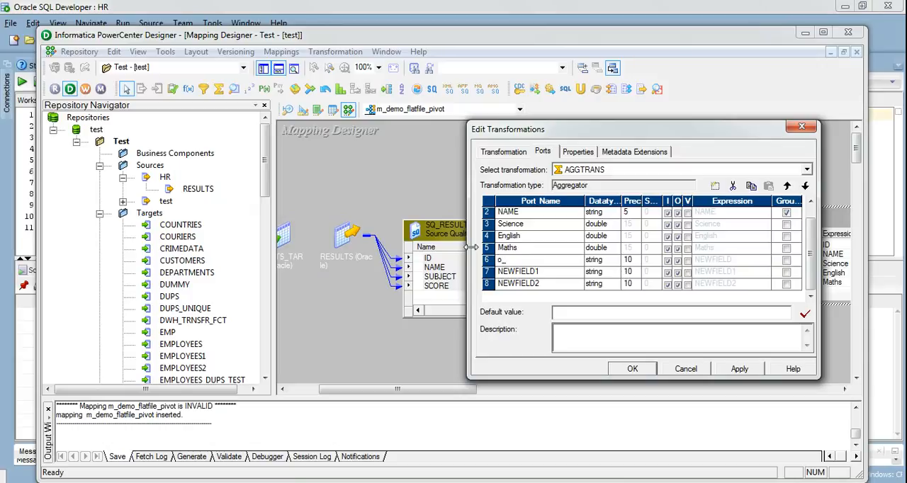
pyautogui.press('capslock')
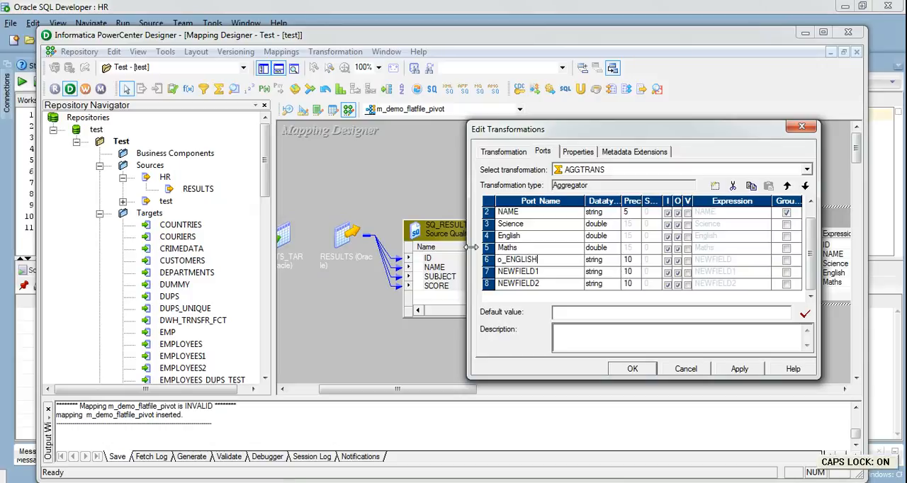
pyautogui.click(543, 273)
pyautogui.click(540, 266)
pyautogui.moveTo(540, 263); pyautogui.dragTo(502, 261)
pyautogui.press('BackSpace')
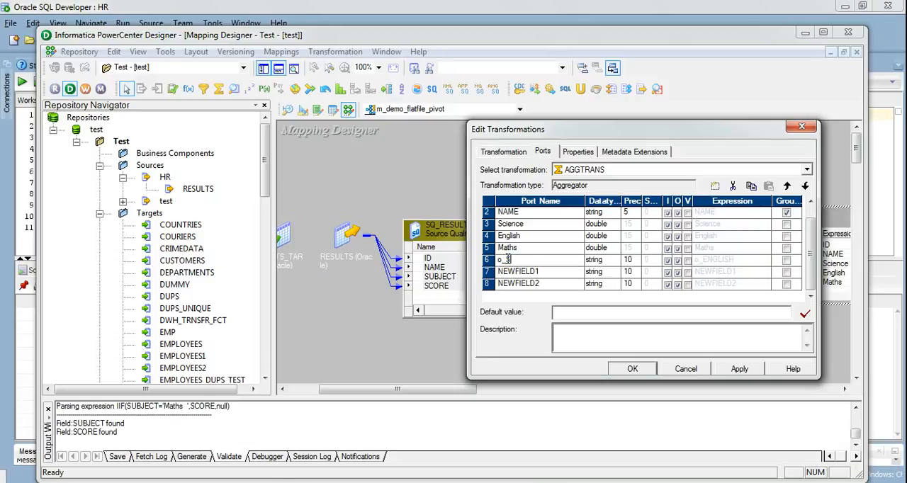
pyautogui.click(543, 272)
pyautogui.press('BackSpace')
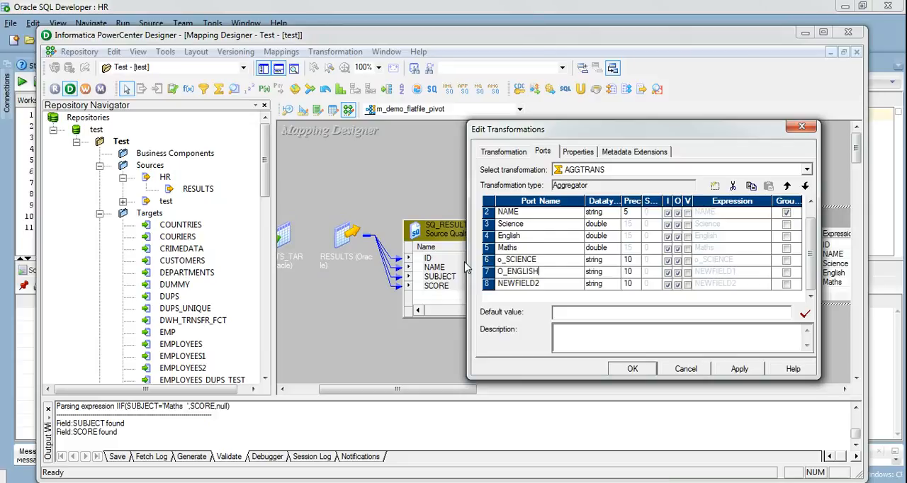
pyautogui.click(539, 283)
pyautogui.click(543, 283)
pyautogui.press('BackSpace')
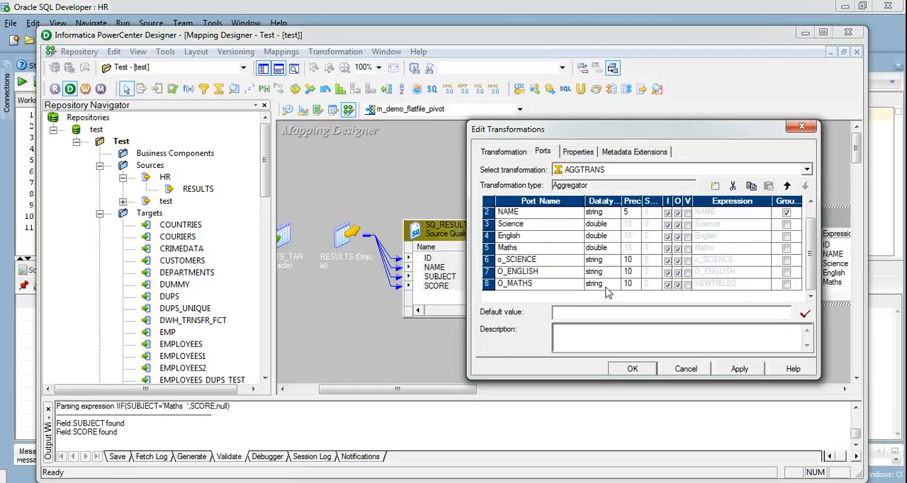
# - Set the datatype of the o_SCIENCE, O_ENGLISH and O_MATHS ports to double
pyautogui.click(610, 260)
pyautogui.click(613, 261)
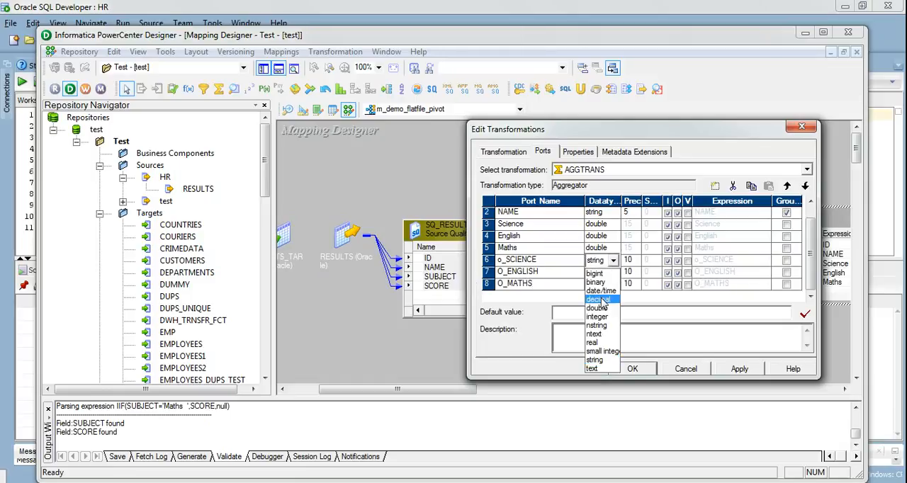
pyautogui.click(597, 309)
pyautogui.click(613, 272)
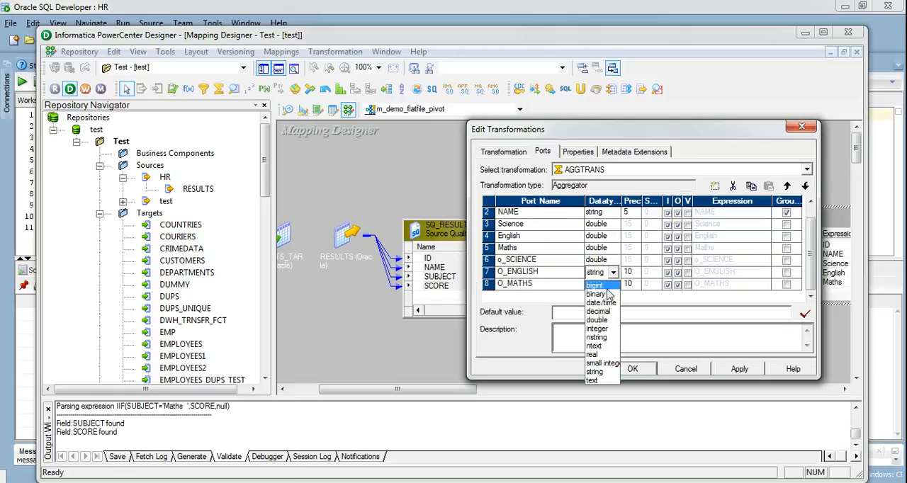
pyautogui.click(602, 321)
pyautogui.click(608, 284)
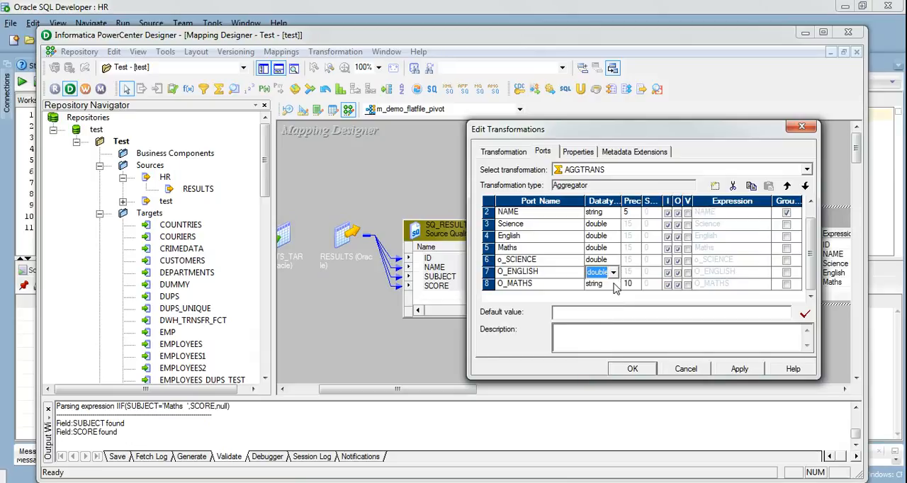
pyautogui.click(613, 284)
pyautogui.click(604, 332)
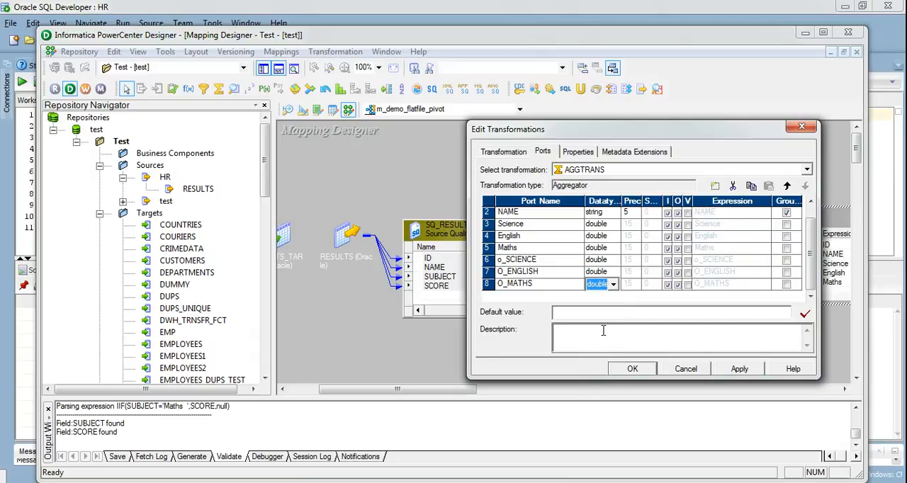
# - Make Science, English and Maths input-only ports, and make o_SCIENCE, O_ENGLISH and O_MATHS output-only ports
pyautogui.click(677, 224)
pyautogui.click(677, 236)
pyautogui.click(677, 248)
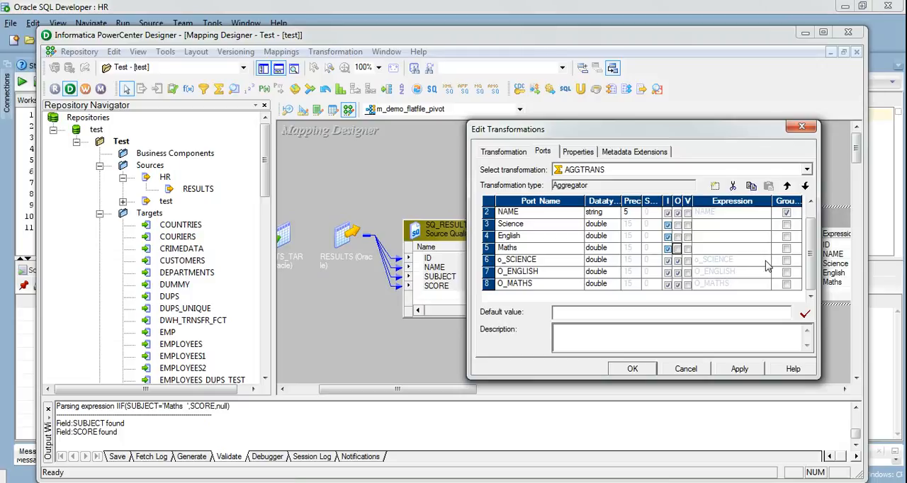
pyautogui.click(667, 260)
pyautogui.click(667, 273)
pyautogui.click(667, 284)
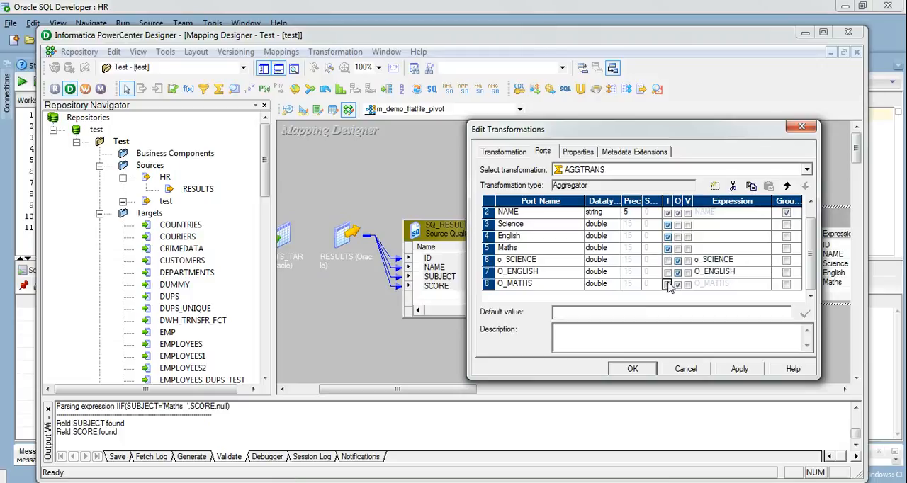
# - Replace the o_SCIENCE port's expression with MAX(Science) and validate it
pyautogui.doubleClick(767, 261)
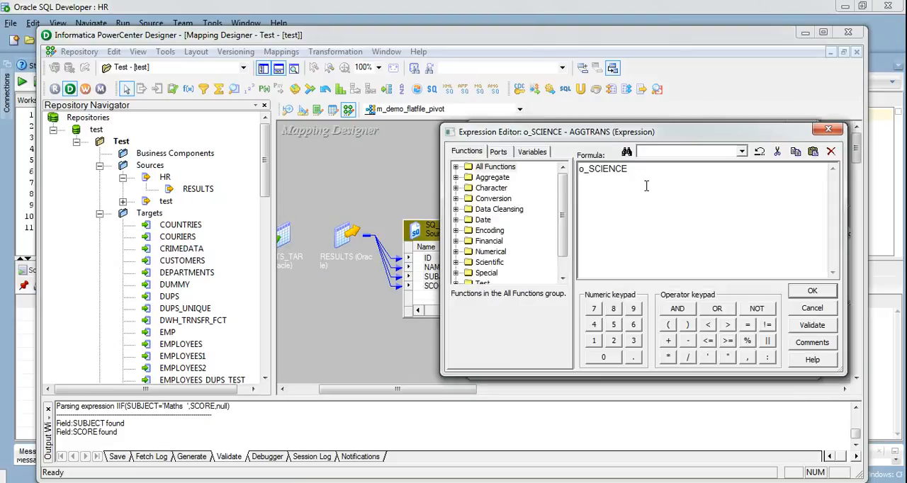
pyautogui.doubleClick(613, 169)
pyautogui.write('MAX(')
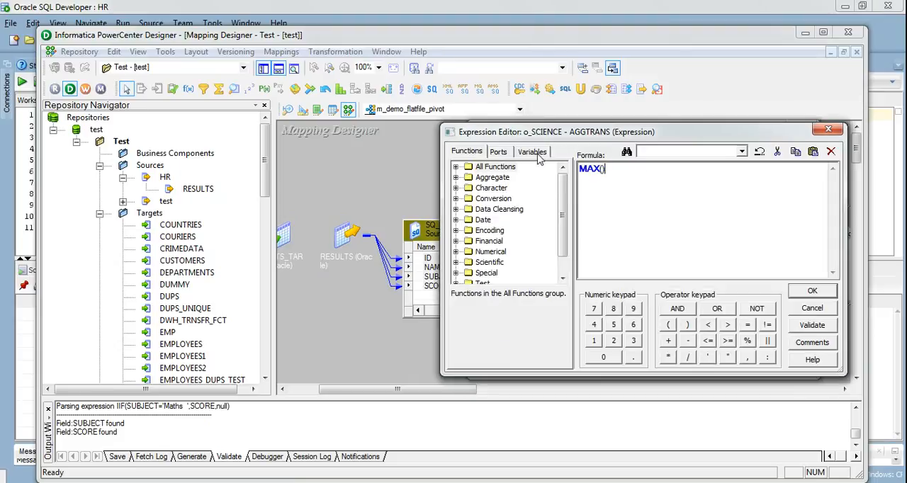
pyautogui.click(499, 151)
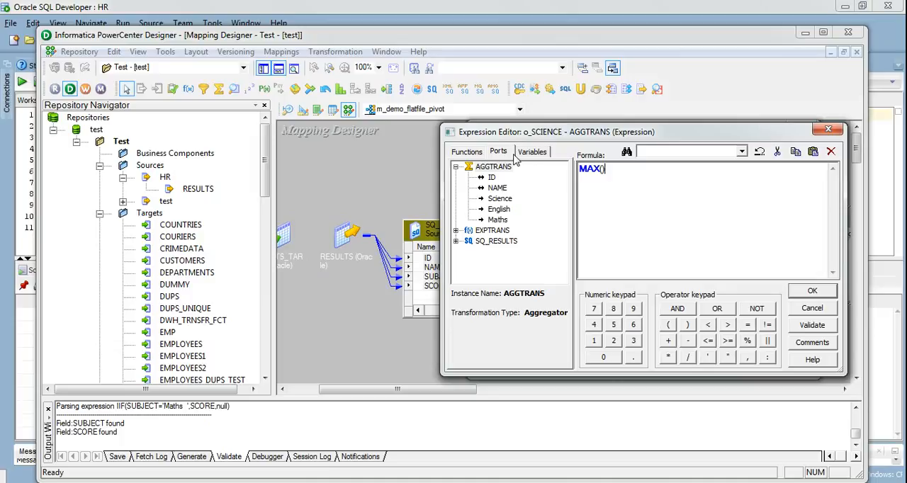
pyautogui.doubleClick(500, 200)
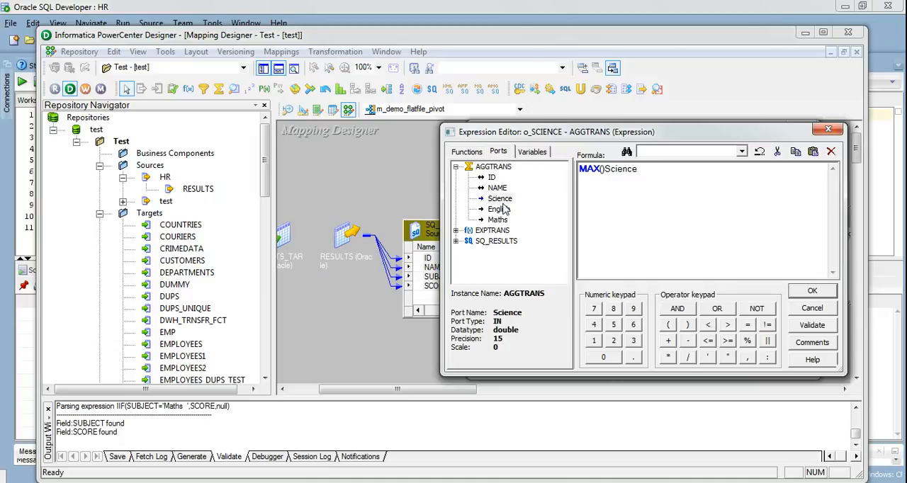
pyautogui.press('BackSpace')
pyautogui.click(797, 326)
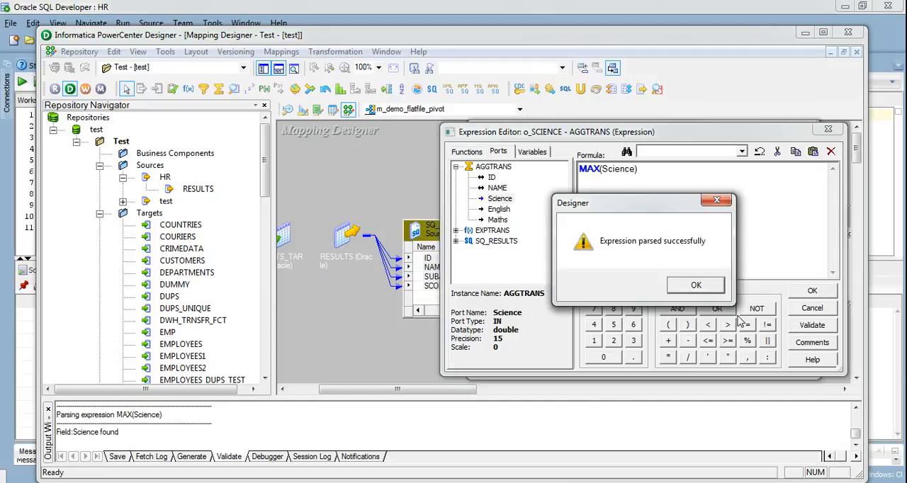
pyautogui.click(709, 289)
# - Copy the MAX(Science) formula, keeping it in place, and accept the o_SCIENCE expression
pyautogui.click(698, 193)
pyautogui.hotkey('ctrl', 'a')
pyautogui.press('BackSpace')
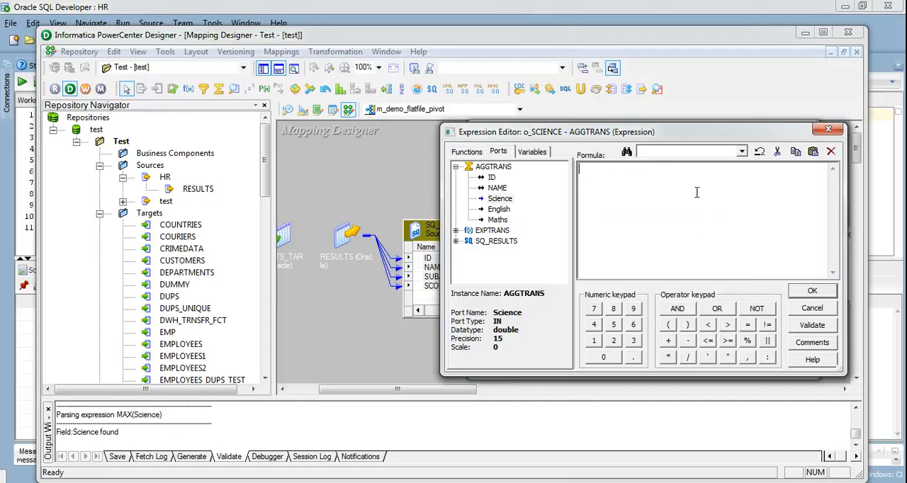
pyautogui.hotkey('ctrl', 'z')
pyautogui.hotkey('ctrl', 'c')
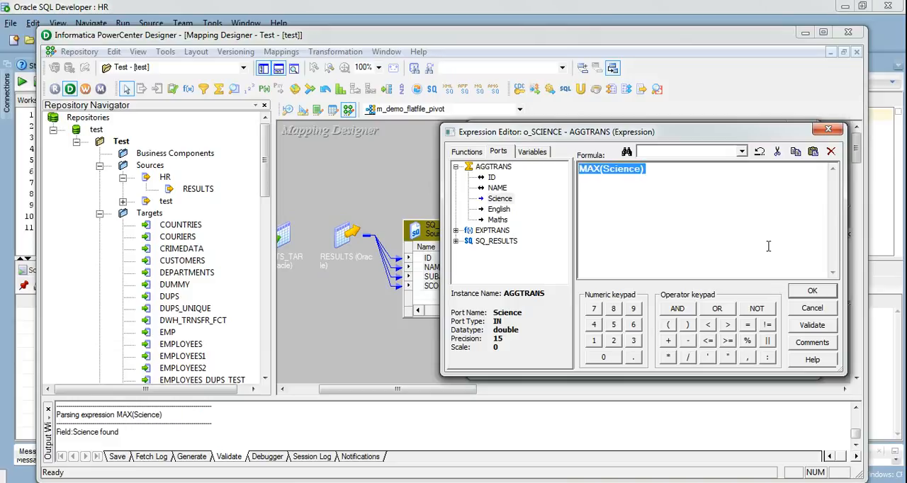
pyautogui.click(813, 291)
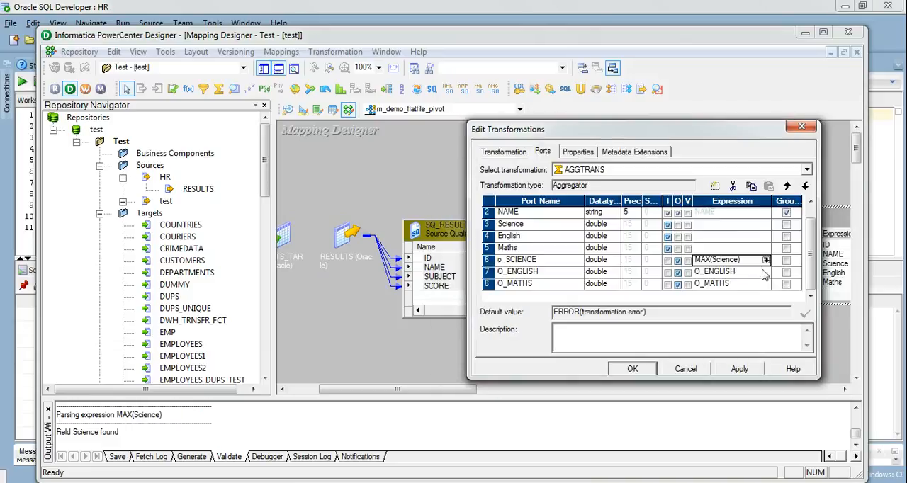
# - Set the O_ENGLISH port's expression to MAX(English) by adapting the copied formula, then validate and accept it
pyautogui.click(769, 278)
pyautogui.hotkey('ctrl', 'a')
pyautogui.hotkey('ctrl', 'v')
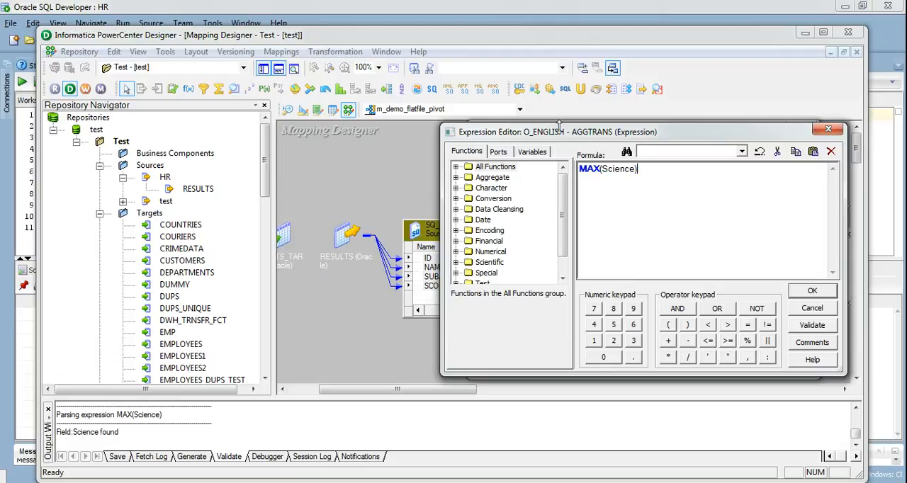
pyautogui.click(511, 155)
pyautogui.doubleClick(614, 175)
pyautogui.press('Delete')
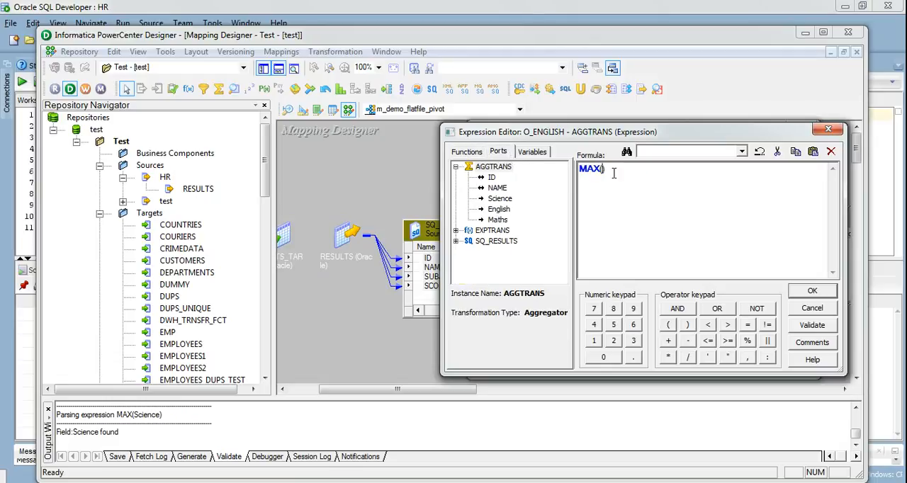
pyautogui.doubleClick(499, 209)
pyautogui.click(804, 329)
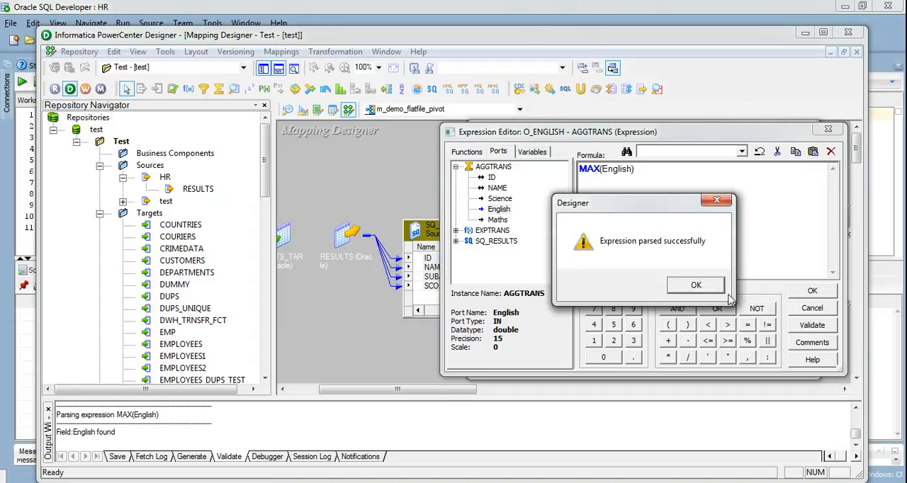
pyautogui.click(722, 290)
pyautogui.click(809, 291)
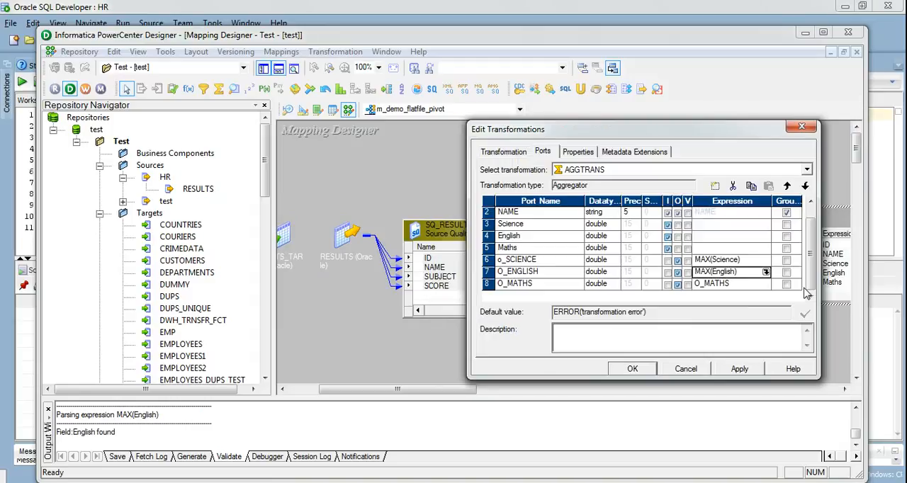
# - Set the O_MATHS port's expression to MAX(Maths), validate it, and accept the Aggregator's port changes
pyautogui.click(766, 290)
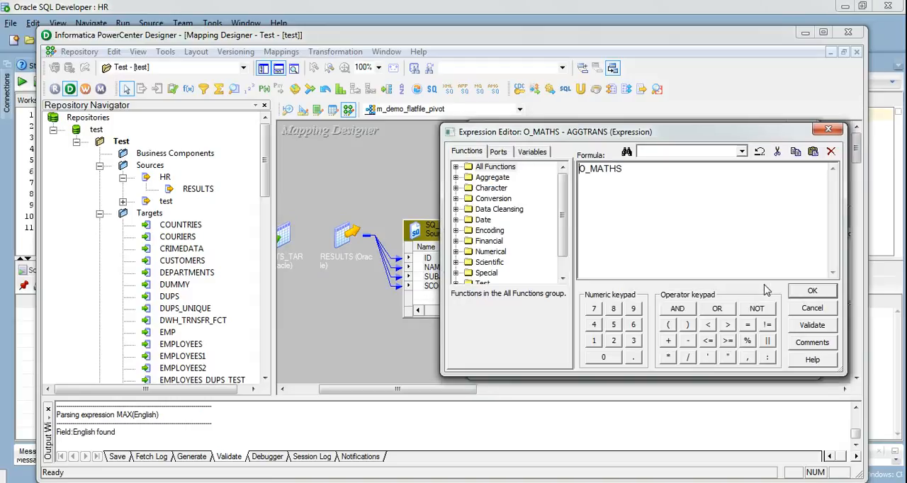
pyautogui.click(506, 155)
pyautogui.doubleClick(631, 183)
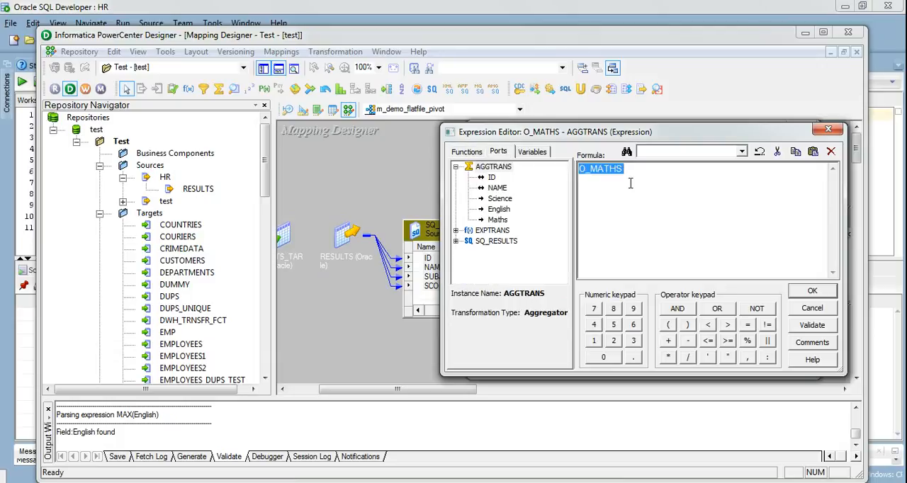
pyautogui.press('BackSpace')
pyautogui.write('MAX(')
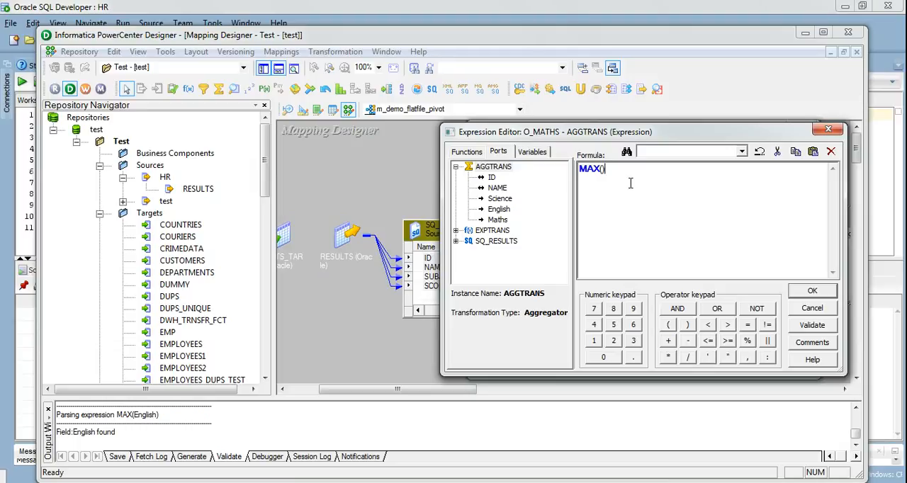
pyautogui.doubleClick(505, 220)
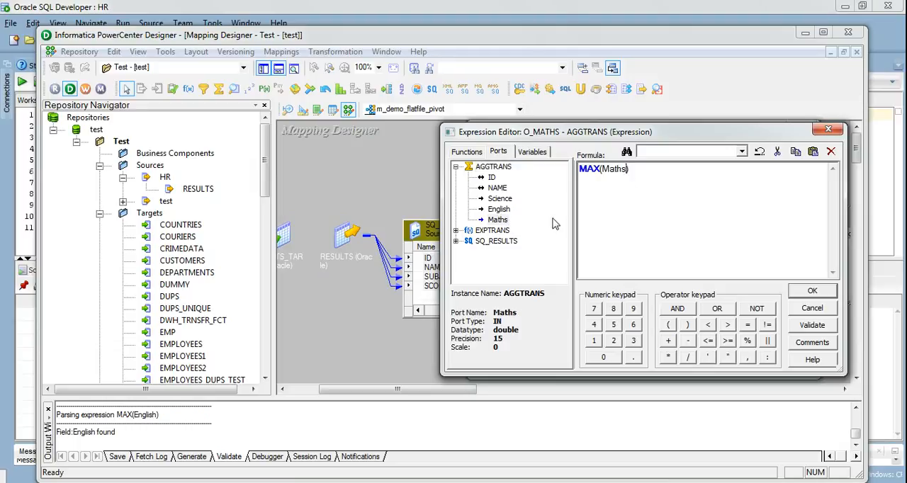
pyautogui.click(798, 327)
pyautogui.click(707, 288)
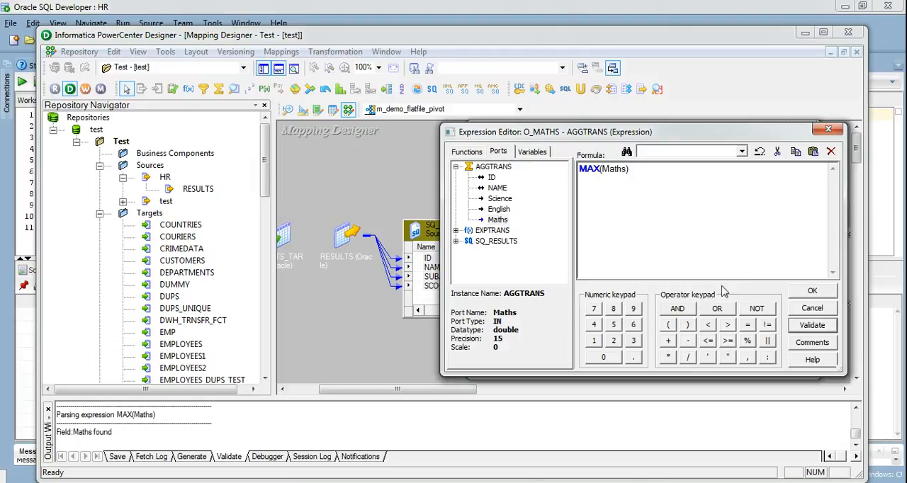
pyautogui.click(809, 292)
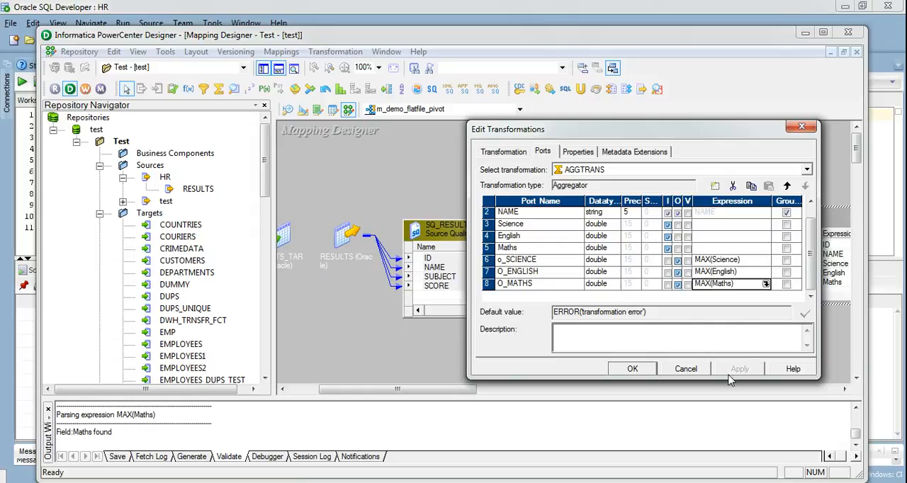
pyautogui.moveTo(812, 225); pyautogui.dragTo(812, 215)
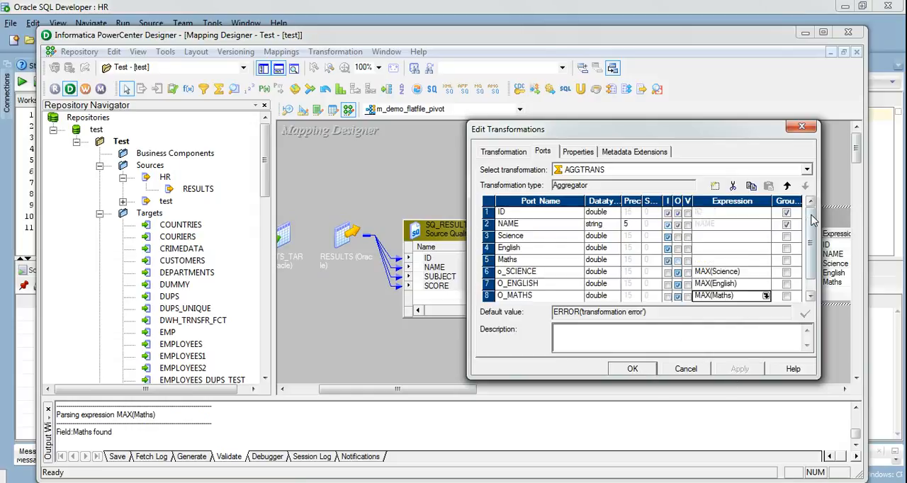
pyautogui.click(633, 368)
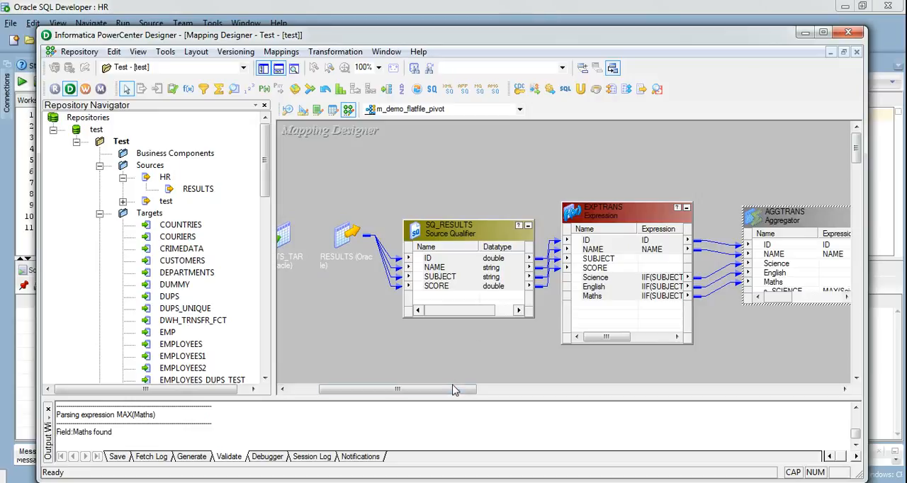
# - Move the Aggregator higher in the mapping and place the RESULTS_TARGET target above the Source Qualifier
pyautogui.moveTo(454, 389); pyautogui.dragTo(488, 389)
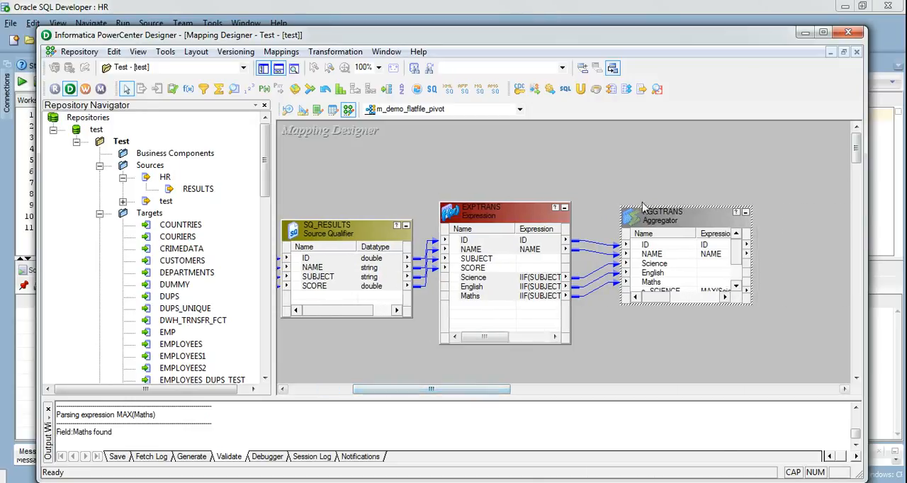
pyautogui.moveTo(636, 206); pyautogui.dragTo(631, 171)
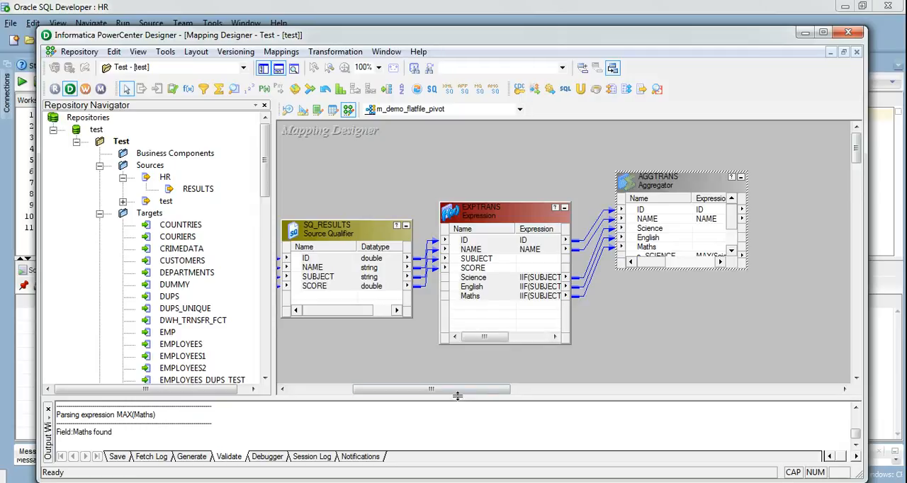
pyautogui.moveTo(459, 394); pyautogui.dragTo(383, 392)
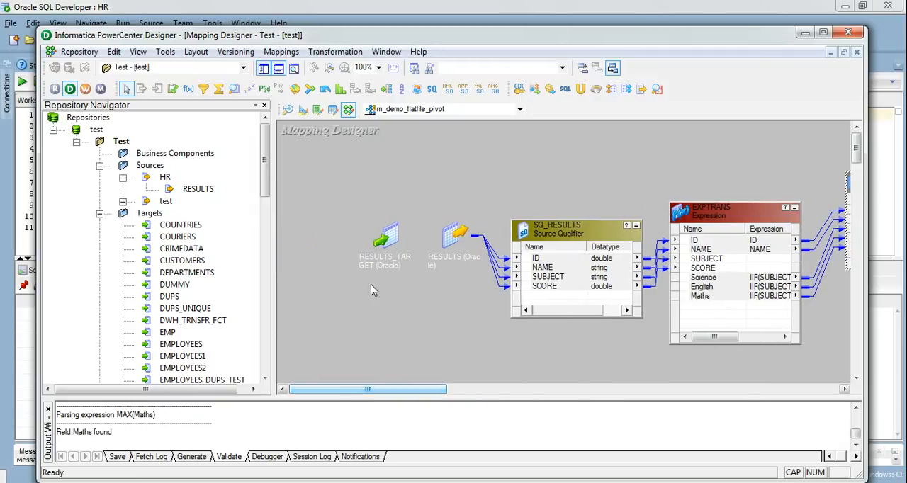
pyautogui.moveTo(387, 236); pyautogui.dragTo(616, 176)
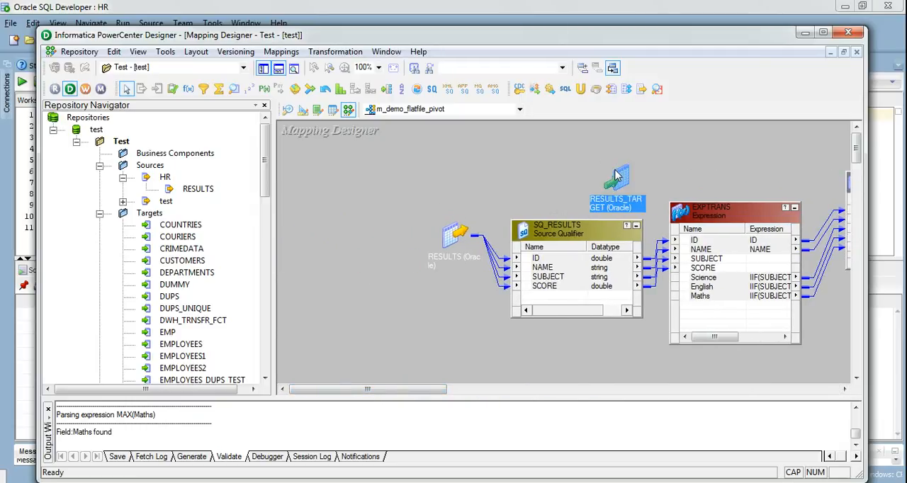
# - Arrange all mapping objects as icons, then expand the Aggregator and RESULTS_TARGET and place them side by side
pyautogui.rightClick(552, 152)
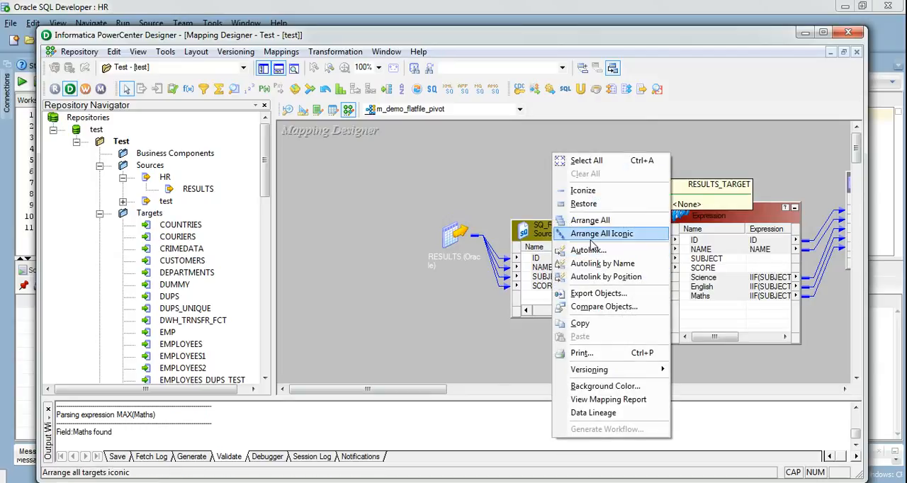
pyautogui.click(594, 234)
pyautogui.moveTo(396, 273); pyautogui.dragTo(757, 217)
pyautogui.doubleClick(757, 217)
pyautogui.doubleClick(668, 238)
pyautogui.moveTo(668, 238); pyautogui.dragTo(601, 215)
# - Link the Aggregator's ID, NAME, o_SCIENCE, O_ENGLISH and O_MATHS ports in order to RESULTS_TARGET's ID, NAME, SCIENCE, MATHS and ENGLISH, and save the mapping
pyautogui.click(612, 238)
pyautogui.click(614, 245)
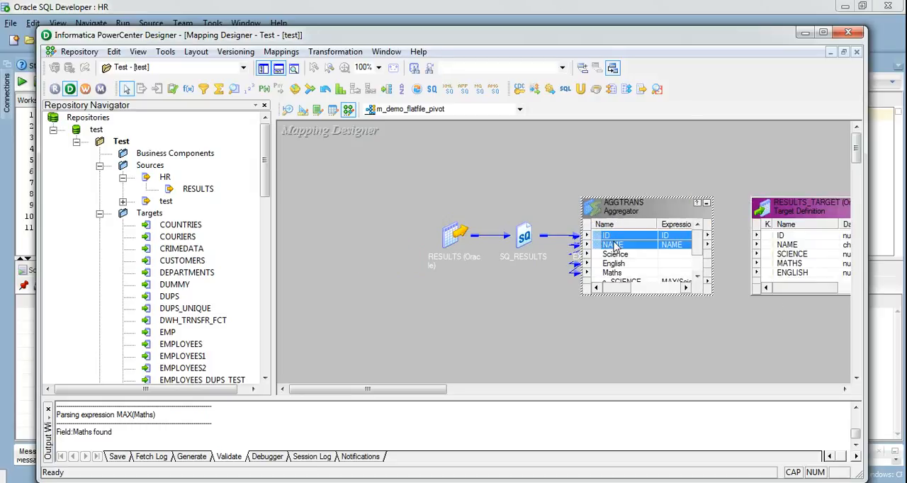
pyautogui.click(697, 276)
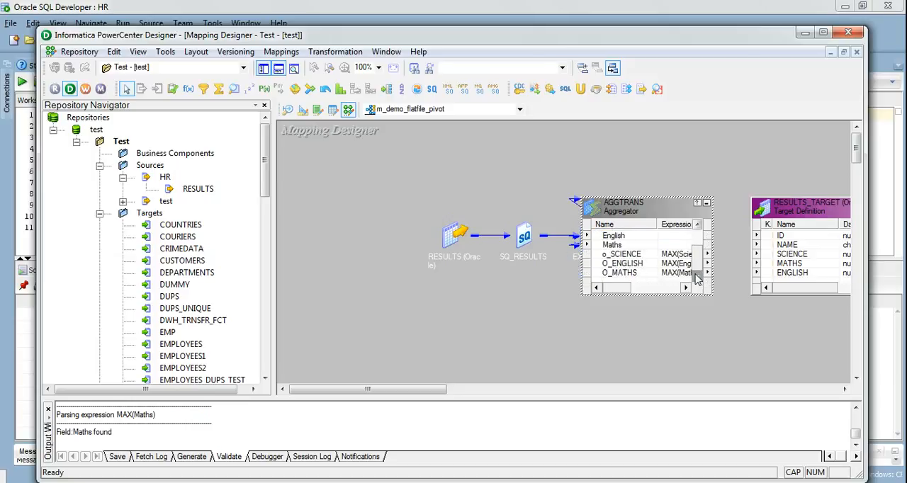
pyautogui.click(634, 256)
pyautogui.keyDown('ctrl'); pyautogui.click(635, 264); pyautogui.keyUp('ctrl')
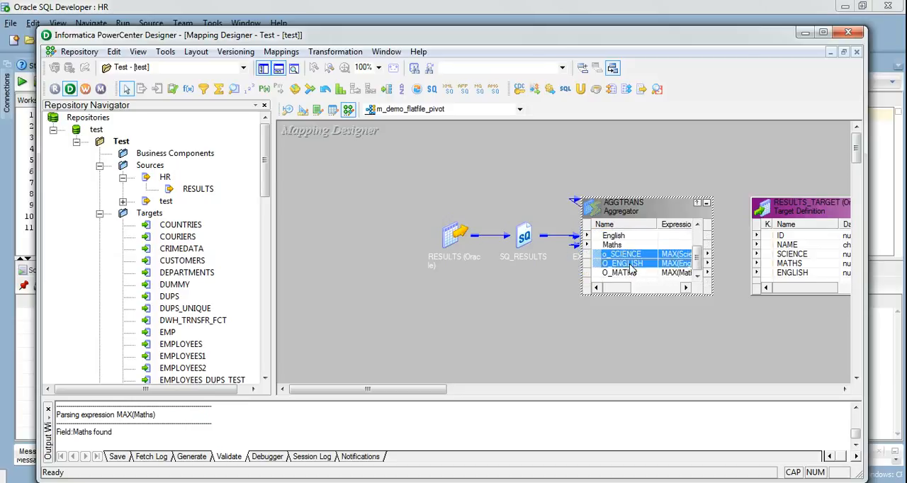
pyautogui.keyDown('ctrl'); pyautogui.click(629, 273); pyautogui.keyUp('ctrl')
pyautogui.moveTo(696, 252); pyautogui.dragTo(700, 241)
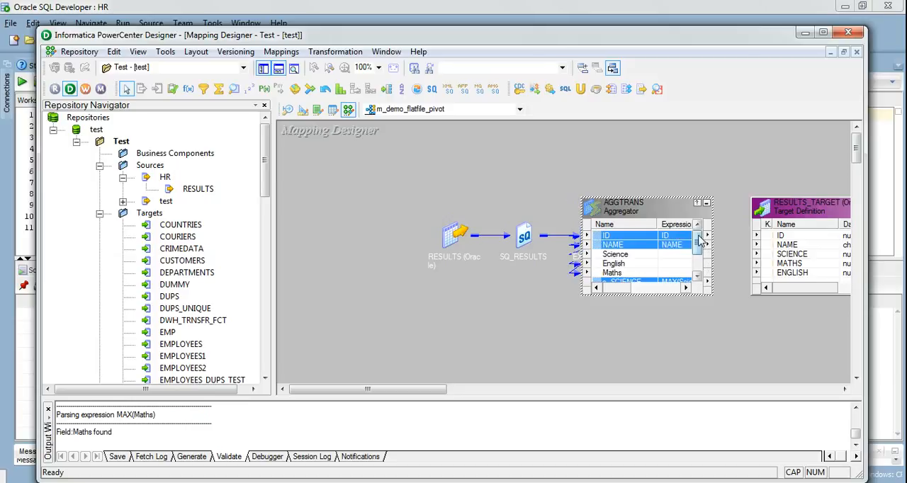
pyautogui.moveTo(605, 241); pyautogui.dragTo(781, 235)
pyautogui.hotkey('ctrl', 's')
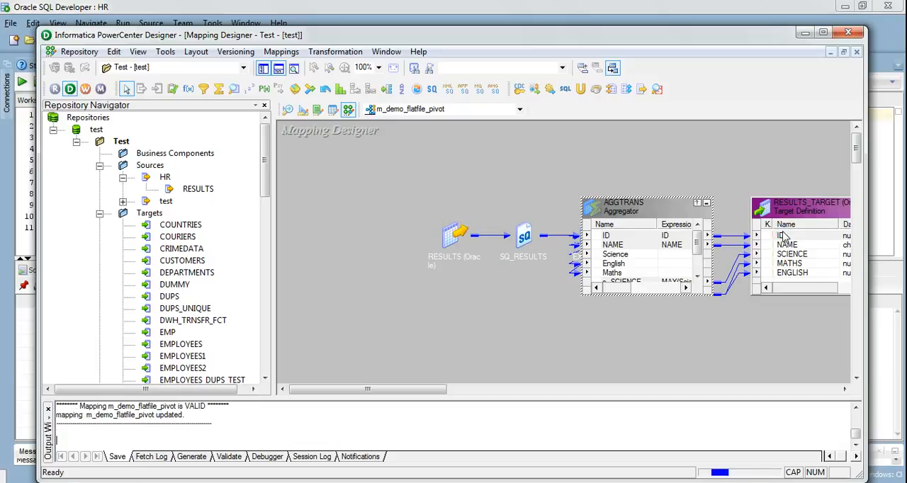
# - Generate a workflow with a reusable session for the mapping, keeping test_IS, the HR connections and the wf and s prefixes
pyautogui.rightClick(512, 170)
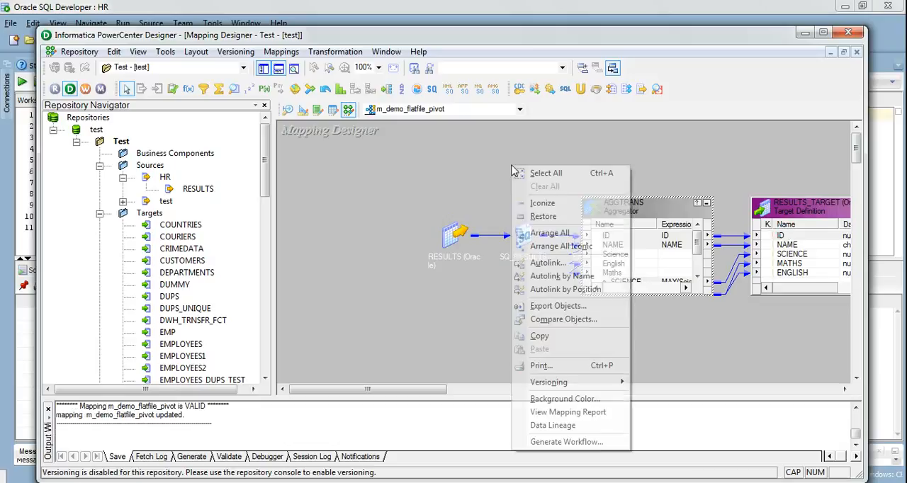
pyautogui.click(567, 442)
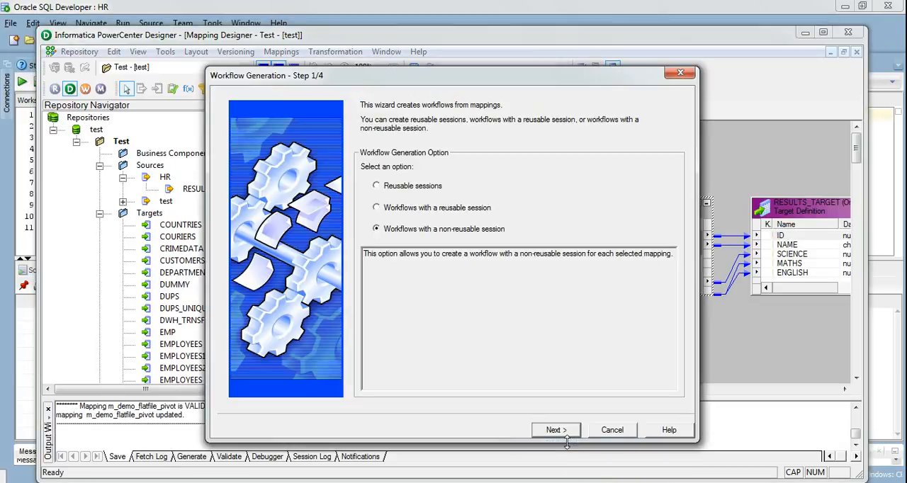
pyautogui.click(460, 210)
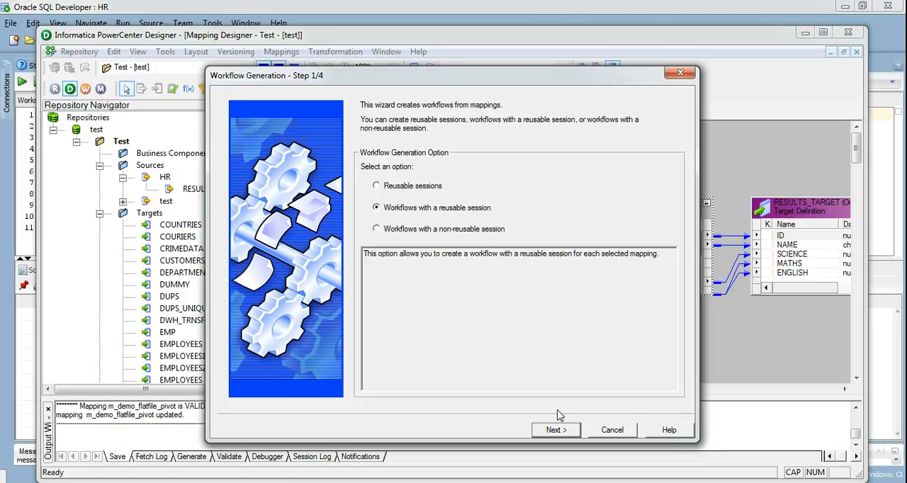
pyautogui.click(563, 434)
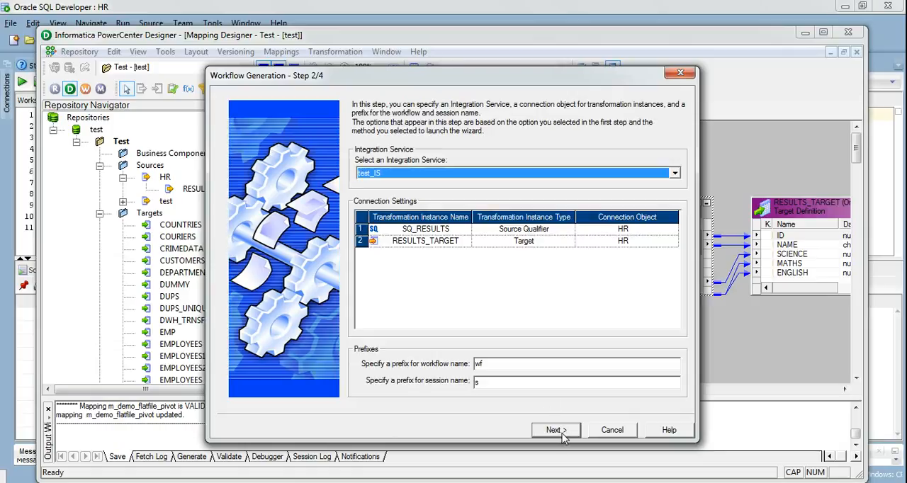
pyautogui.click(556, 430)
pyautogui.click(556, 431)
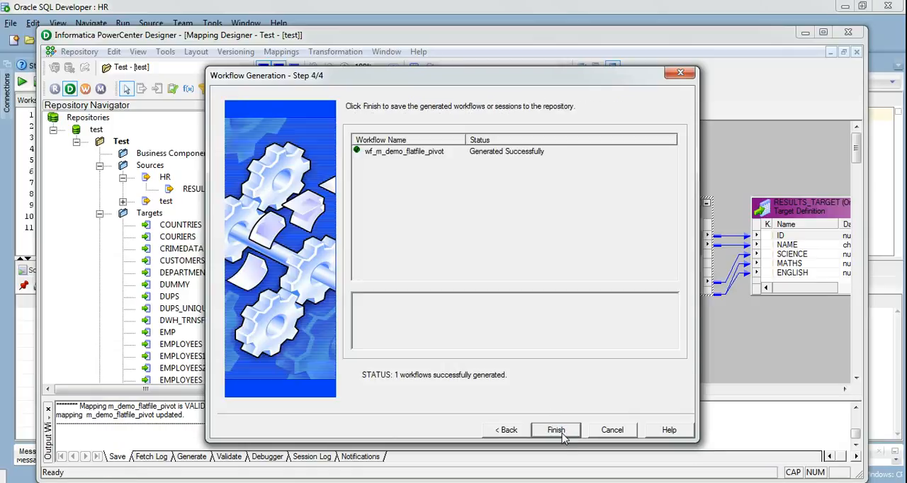
pyautogui.click(562, 434)
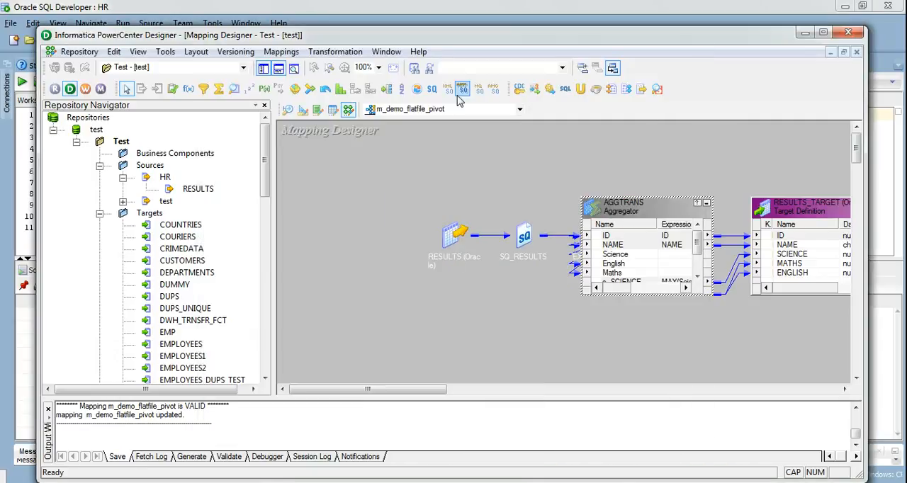
# - Maximize the Designer window and hide the Repository Navigator and the output window
pyautogui.click(824, 35)
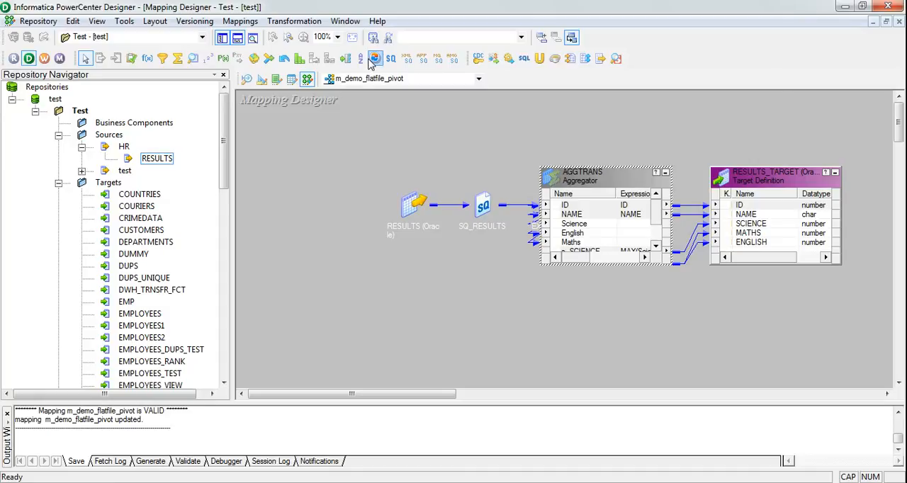
pyautogui.click(239, 39)
pyautogui.click(222, 37)
# - Start the Debugger for the mapping on test_IS with the existing reusable session s_m_demo_flatfile_pivot, keeping the remaining settings at their defaults
pyautogui.click(240, 21)
pyautogui.moveTo(283, 312)
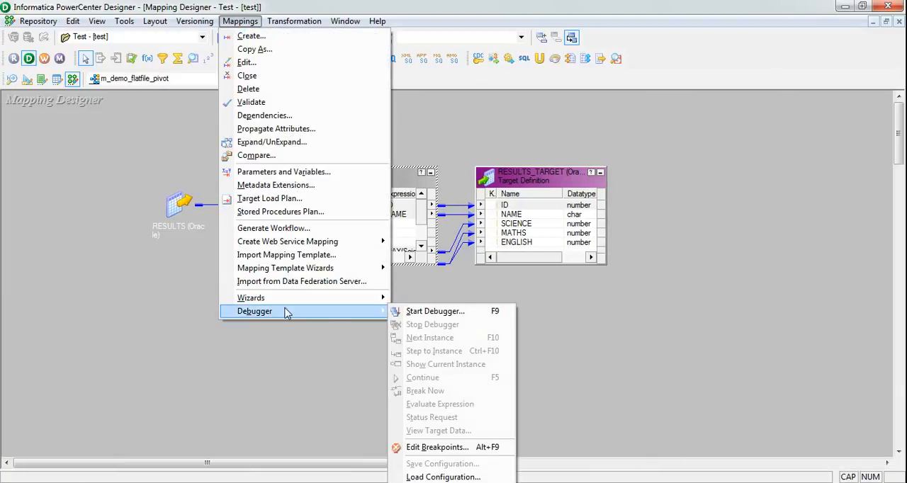
pyautogui.click(413, 312)
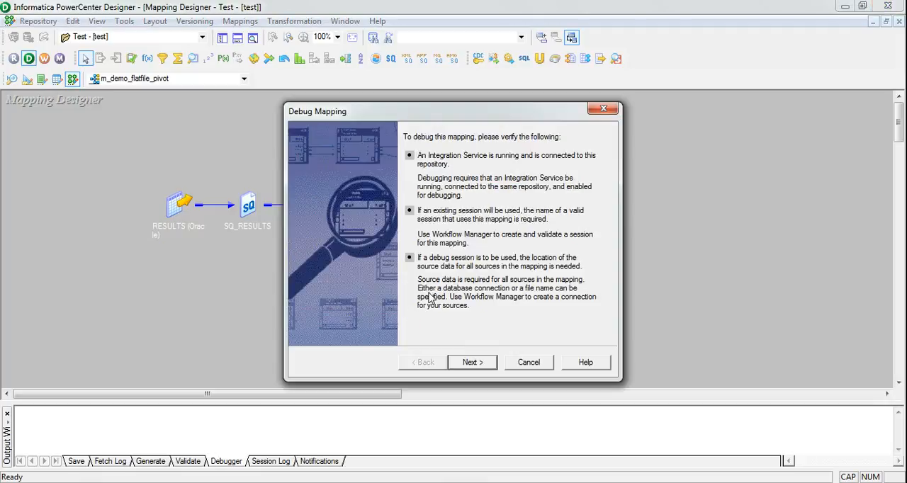
pyautogui.click(473, 364)
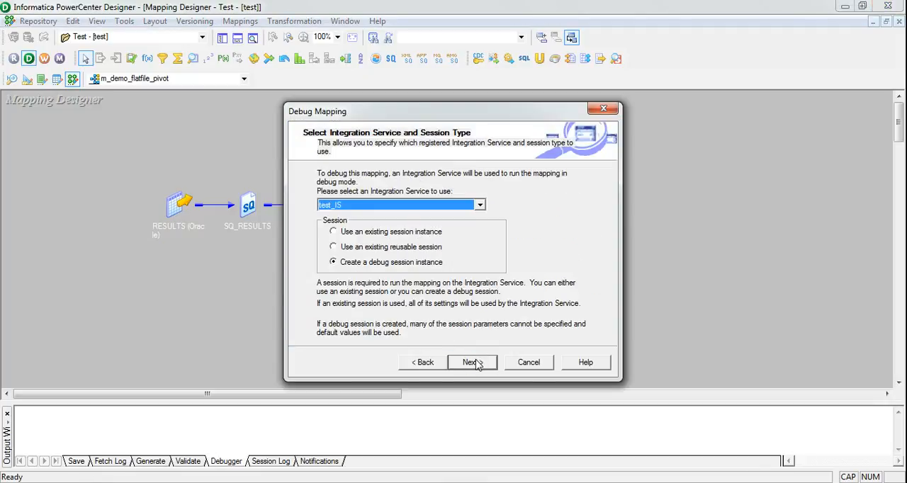
pyautogui.click(419, 251)
pyautogui.click(470, 362)
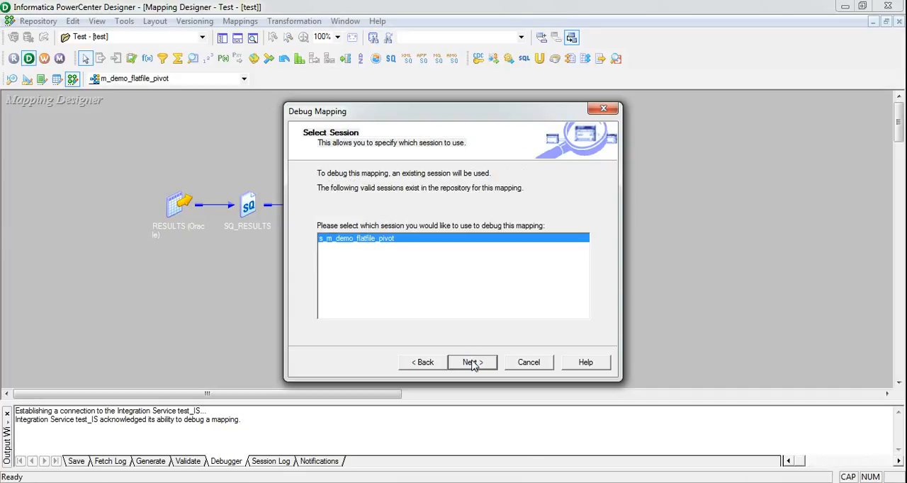
pyautogui.click(472, 364)
pyautogui.click(472, 363)
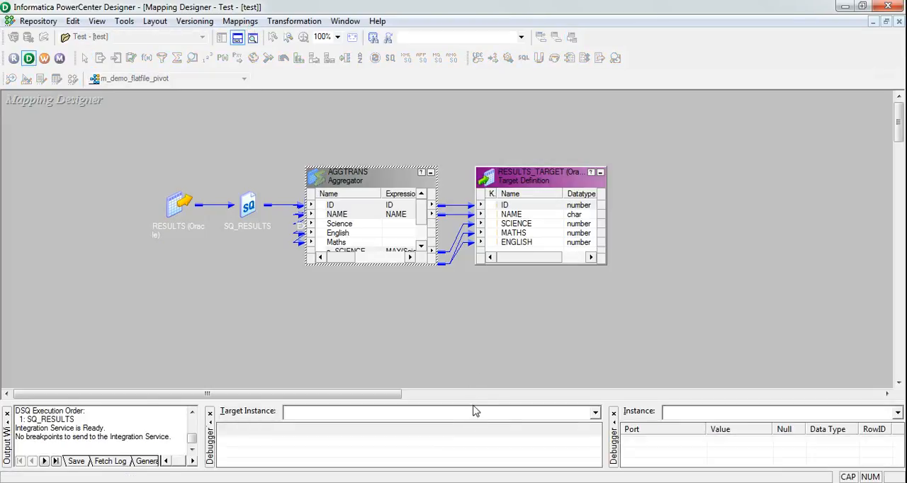
# - Enlarge the debugger's target and instance data displays to similar widths, and advance the debugger to the first row at SQ_RESULTS
pyautogui.moveTo(469, 394); pyautogui.dragTo(461, 286)
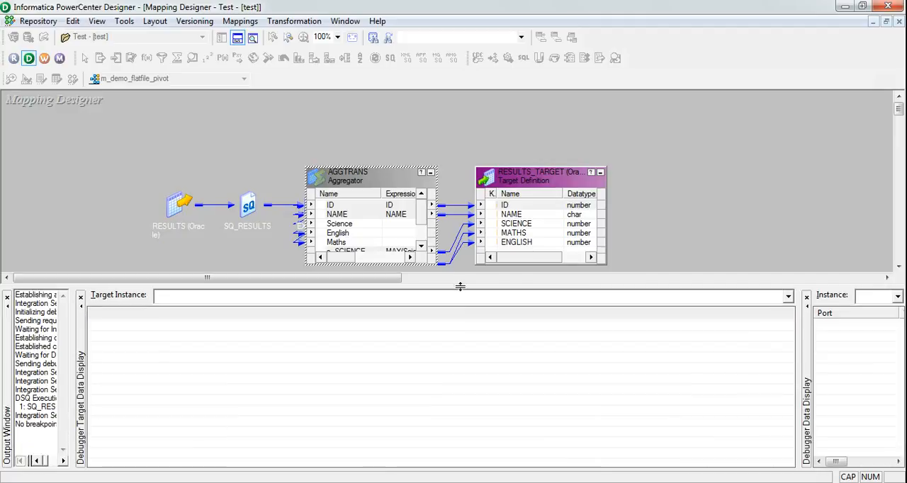
pyautogui.moveTo(797, 383); pyautogui.dragTo(450, 387)
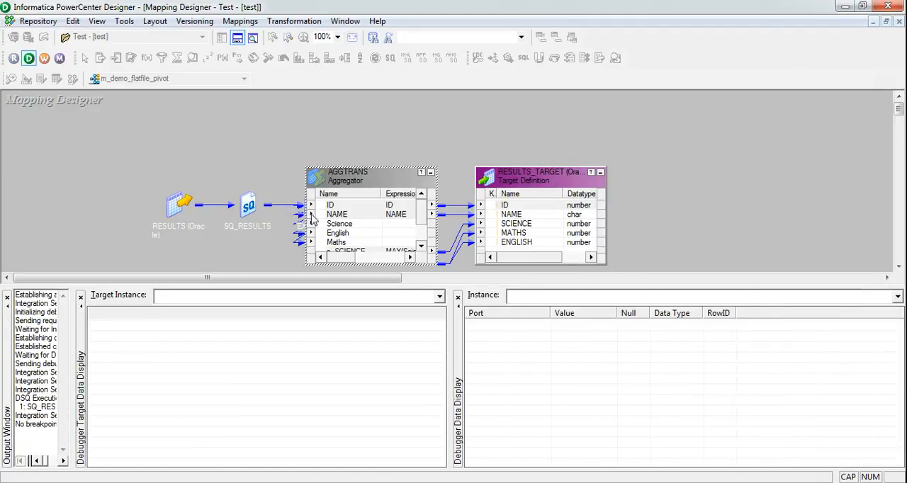
pyautogui.click(240, 20)
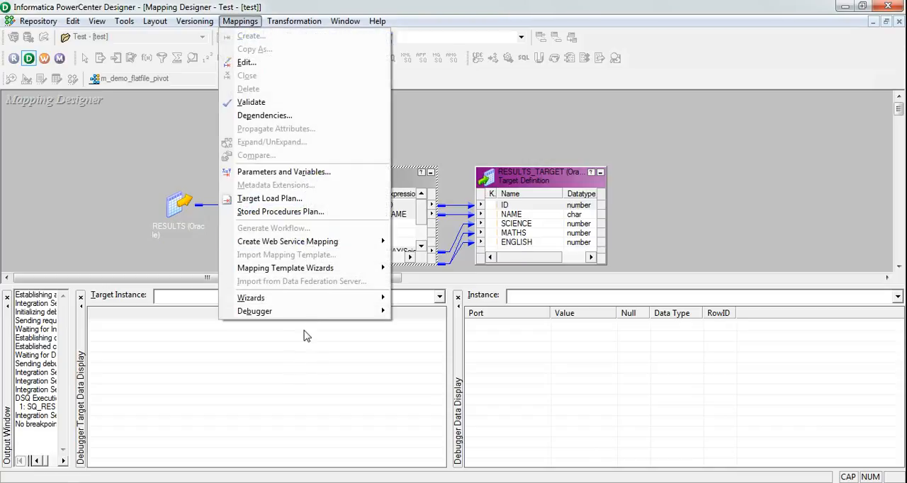
pyautogui.moveTo(320, 317)
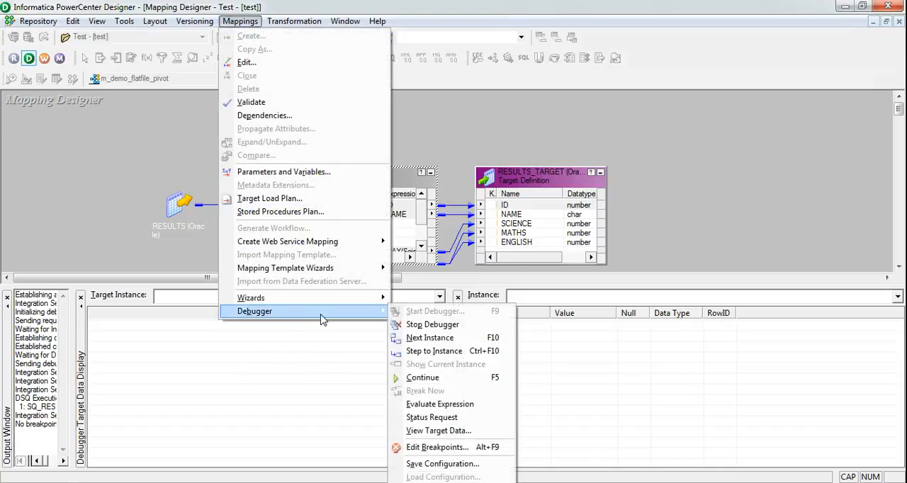
pyautogui.click(417, 339)
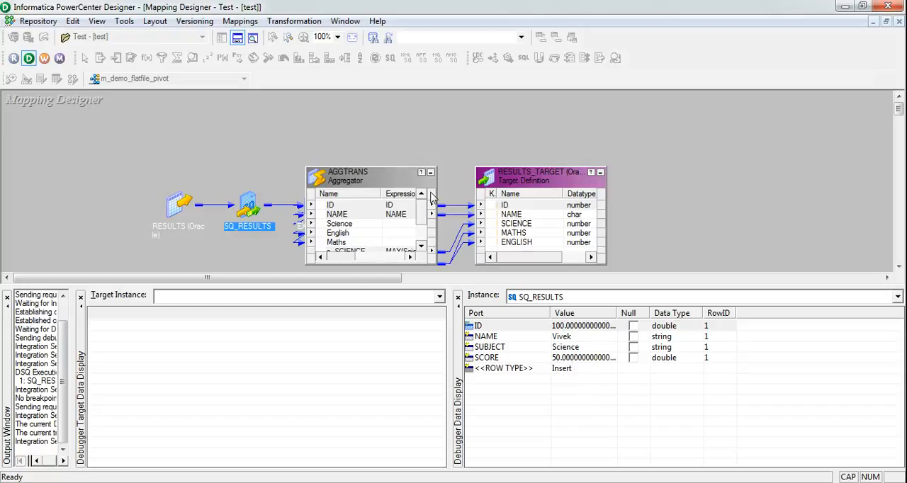
# - Advance the first row to EXPTRANS and examine its SUBJECT and Science port values
pyautogui.click(245, 23)
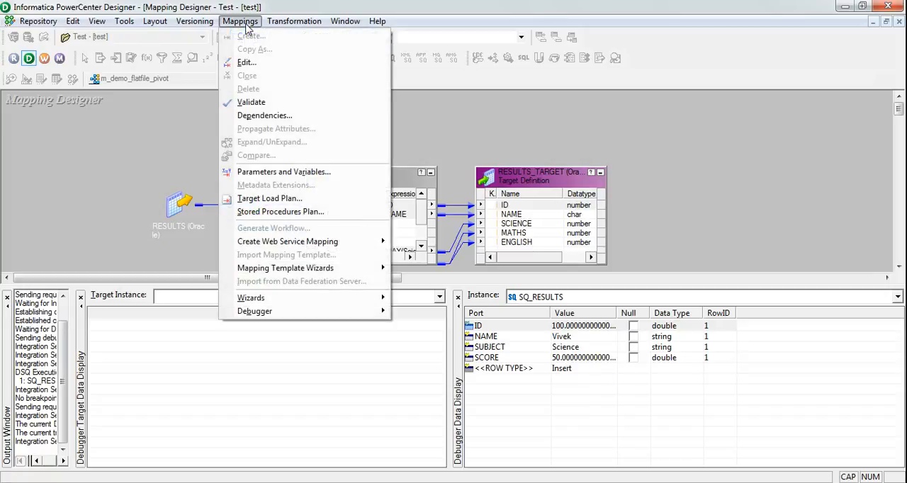
pyautogui.click(295, 6)
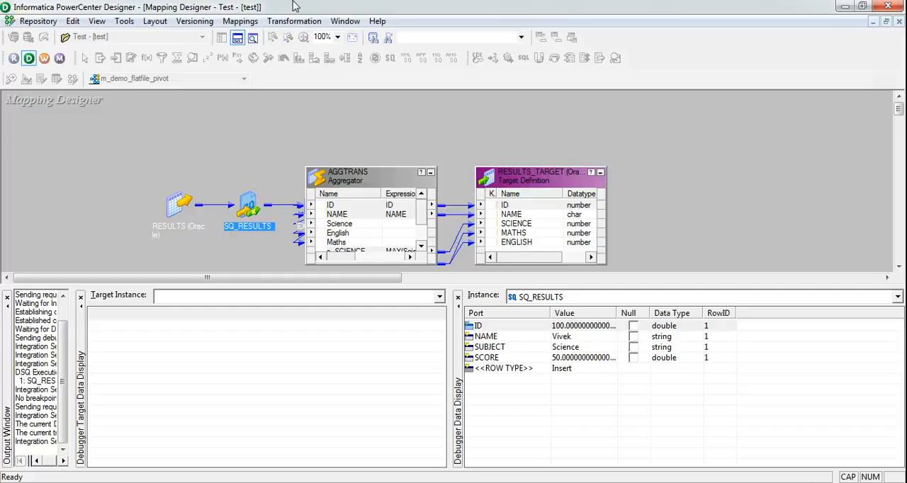
pyautogui.press('F10')
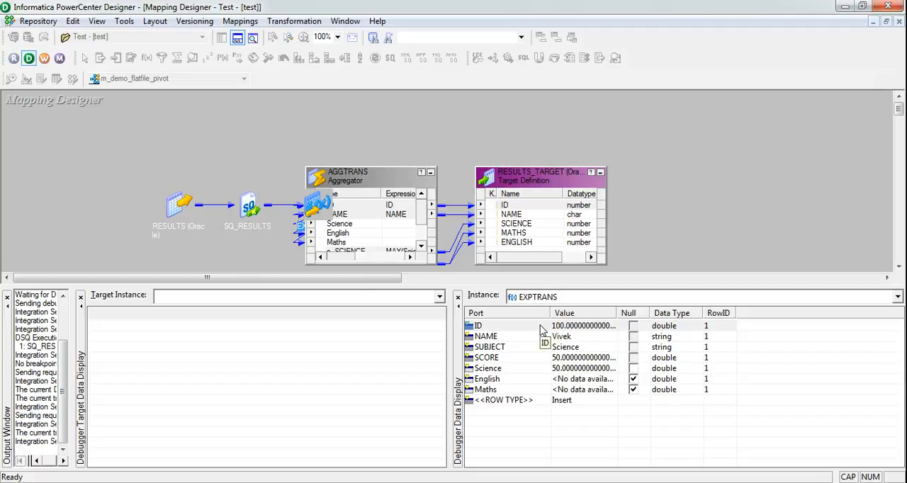
pyautogui.click(511, 349)
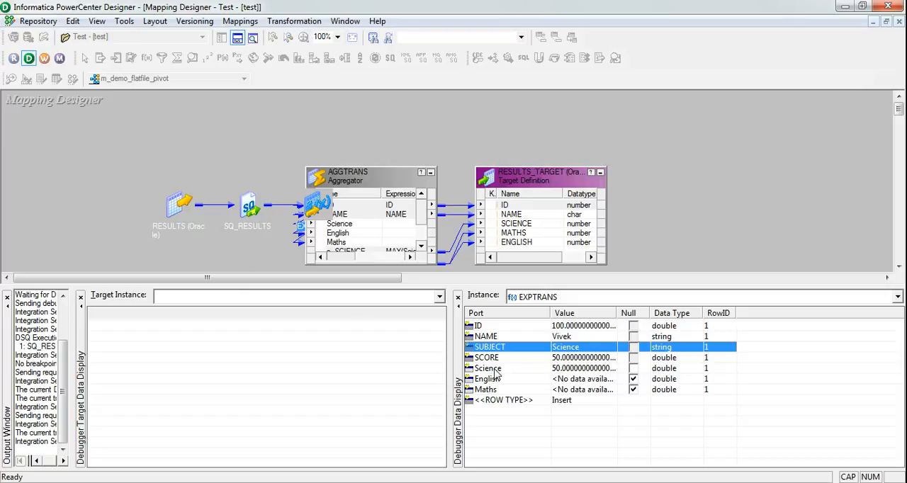
pyautogui.click(496, 371)
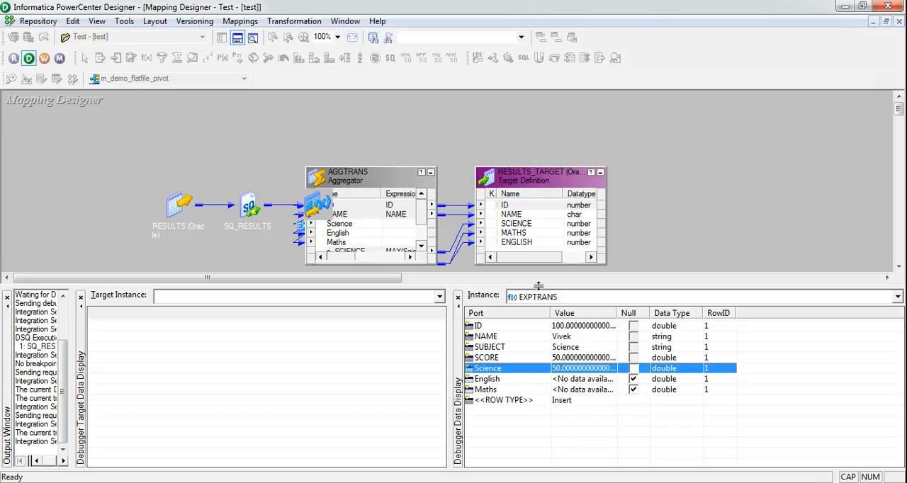
# - Step the remaining source rows through SQ_RESULTS and EXPTRANS, checking which of the Science, English and Maths ports receives each score
pyautogui.click(472, 152)
pyautogui.press('F10')
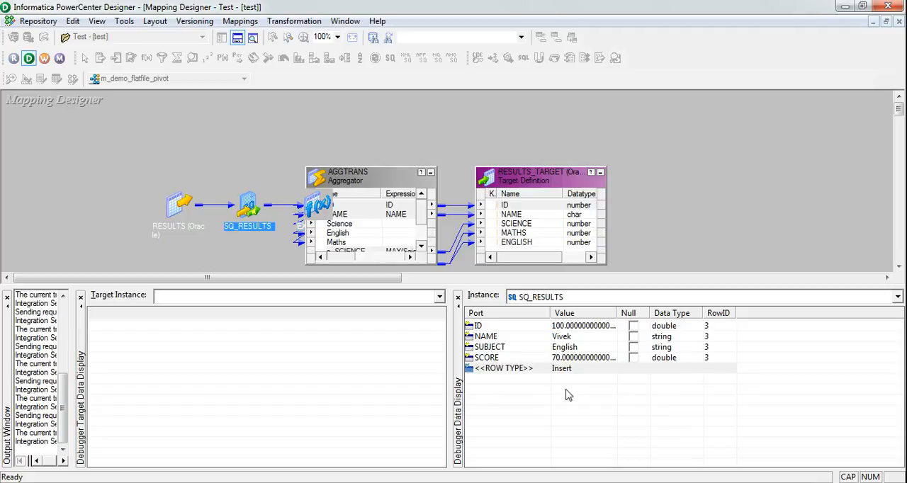
pyautogui.press('F10')
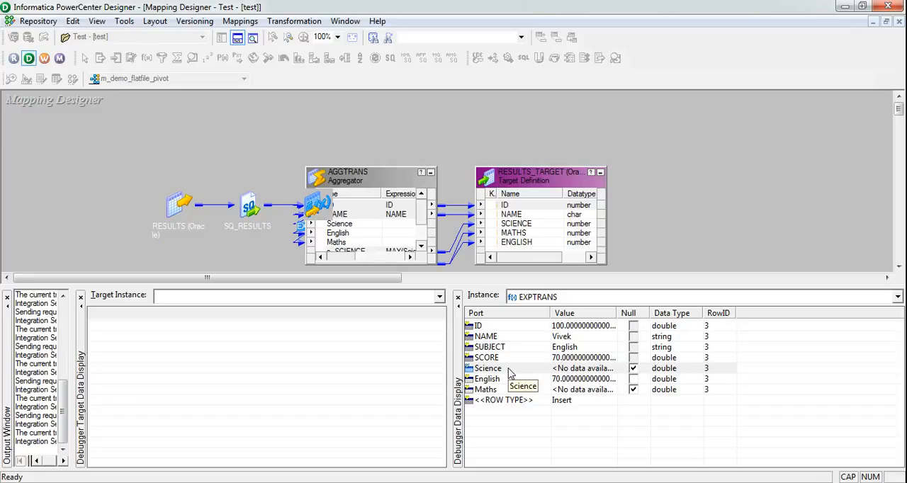
pyautogui.press('F10')
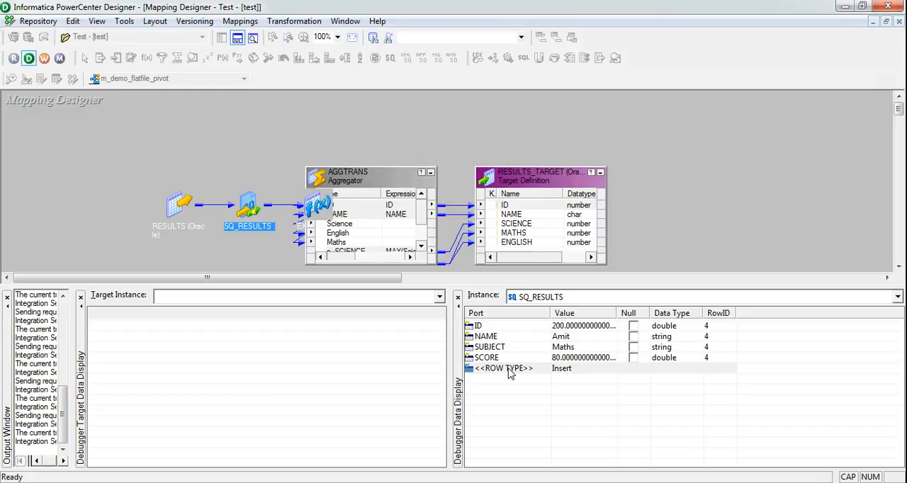
pyautogui.press('F10')
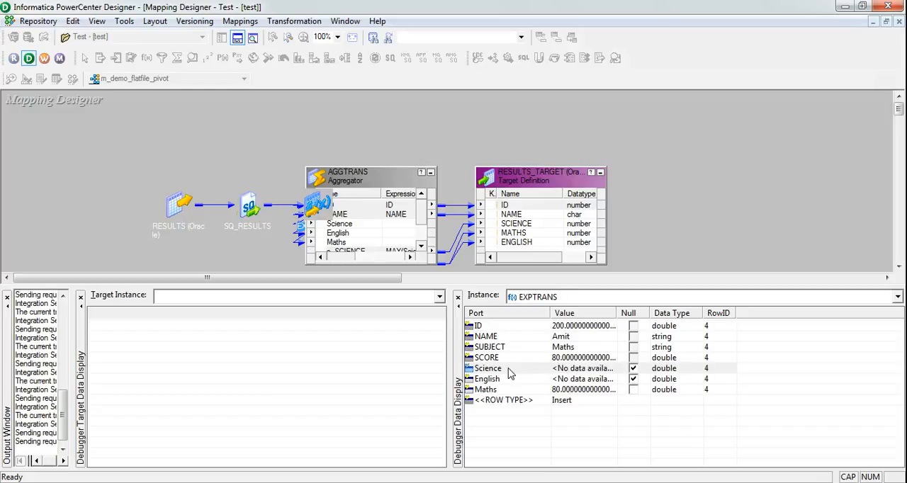
pyautogui.press('F10')
pyautogui.press('F10')
pyautogui.press('F10')
pyautogui.press('F10')
pyautogui.press('F10')
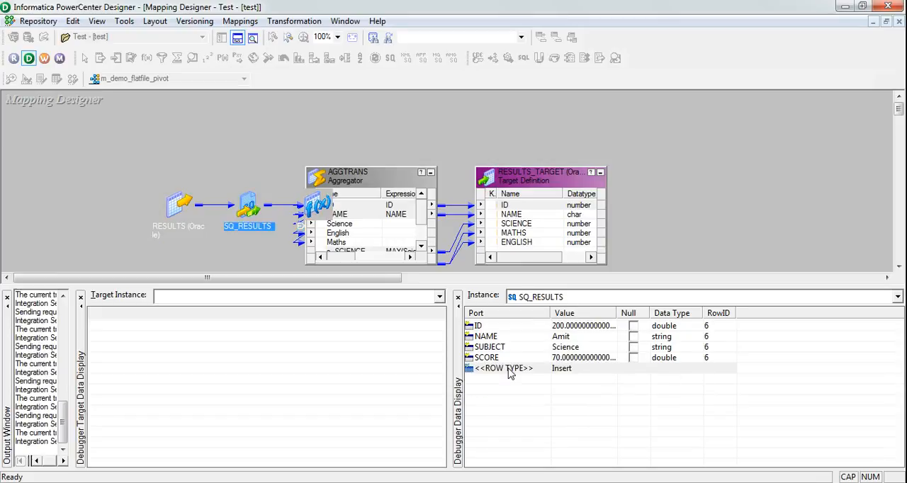
# - Step the debugger through the AGGTRANS output rows, checking the MAX output ports and the pivoted rows reaching RESULTS_TARGET
pyautogui.press('F10')
pyautogui.press('F10')
pyautogui.press('F10')
pyautogui.press('F10')
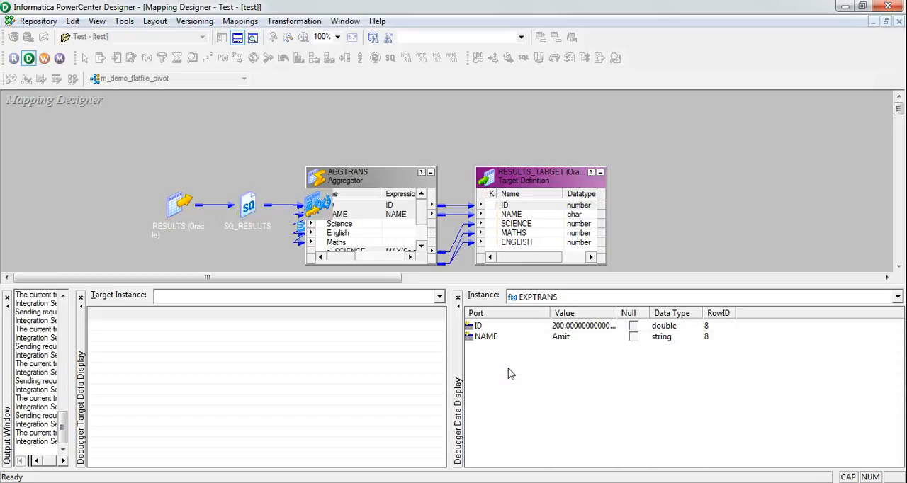
pyautogui.press('F10')
pyautogui.press('F10')
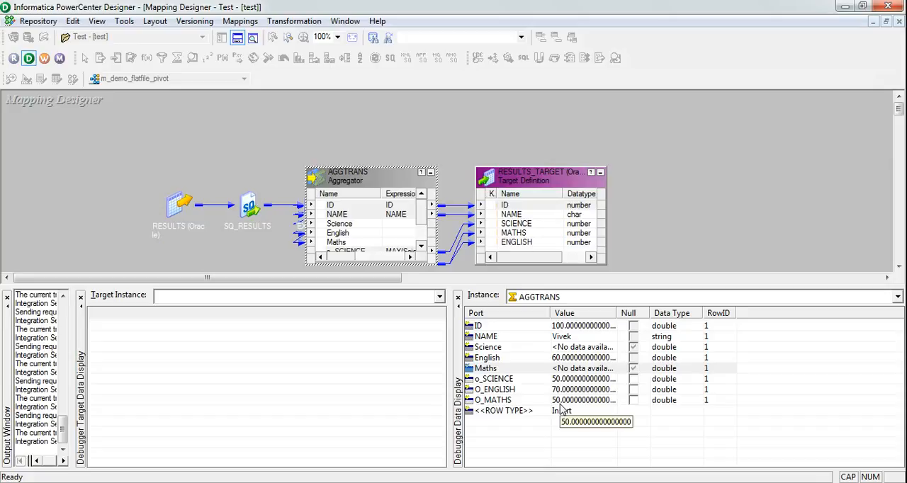
pyautogui.press('F10')
pyautogui.press('F10')
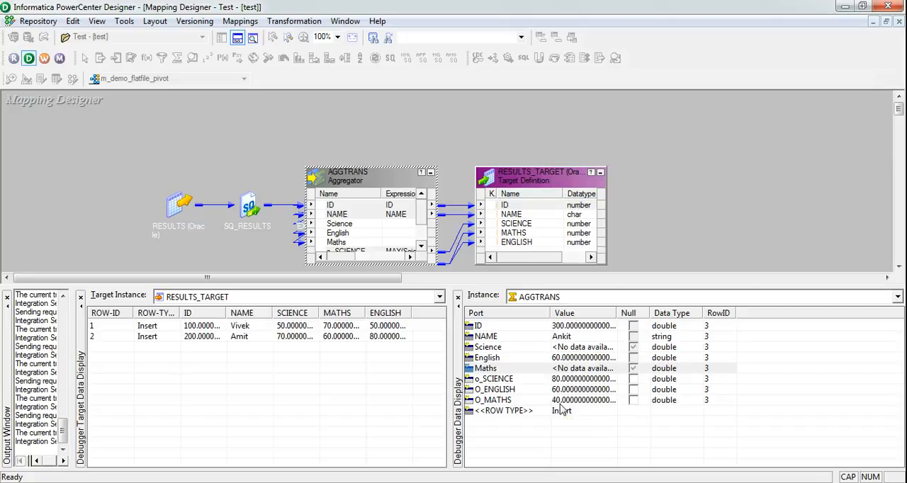
# - Step the debugger past the last AGGTRANS row until the session ends and shuts down, and arrange all mapping objects as icons
pyautogui.press('F10')
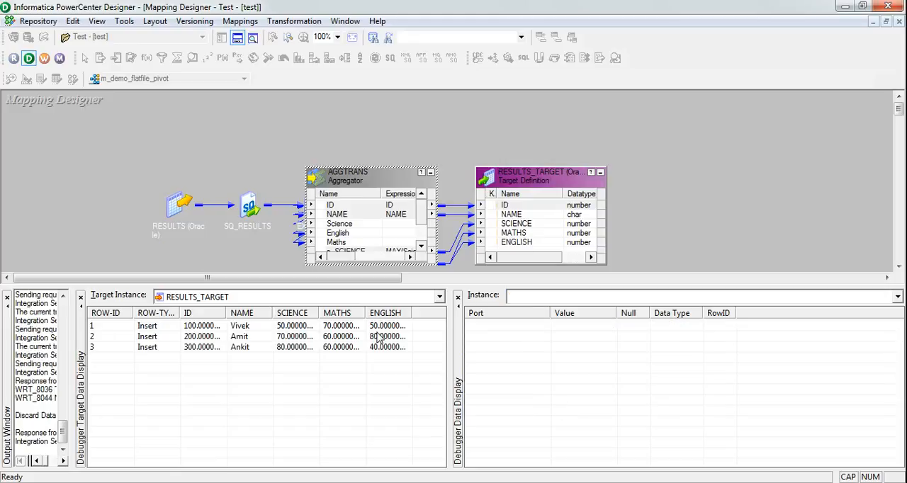
pyautogui.press('F10')
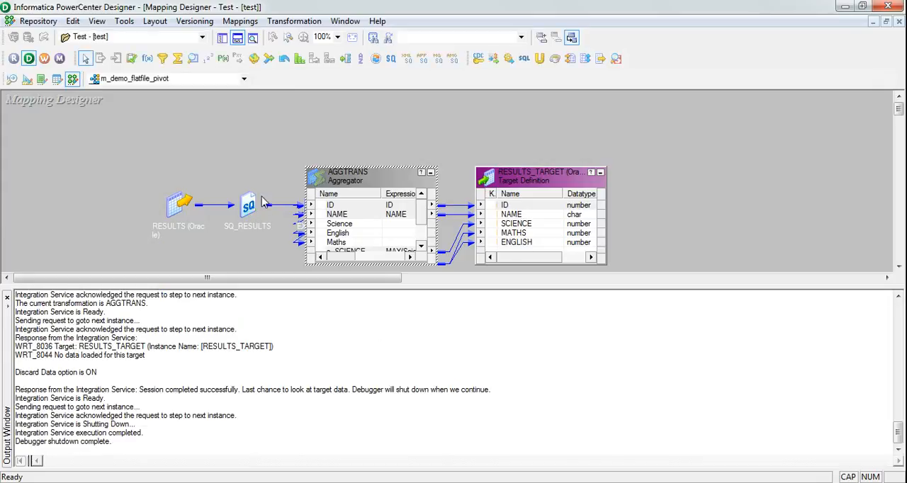
pyautogui.rightClick(233, 111)
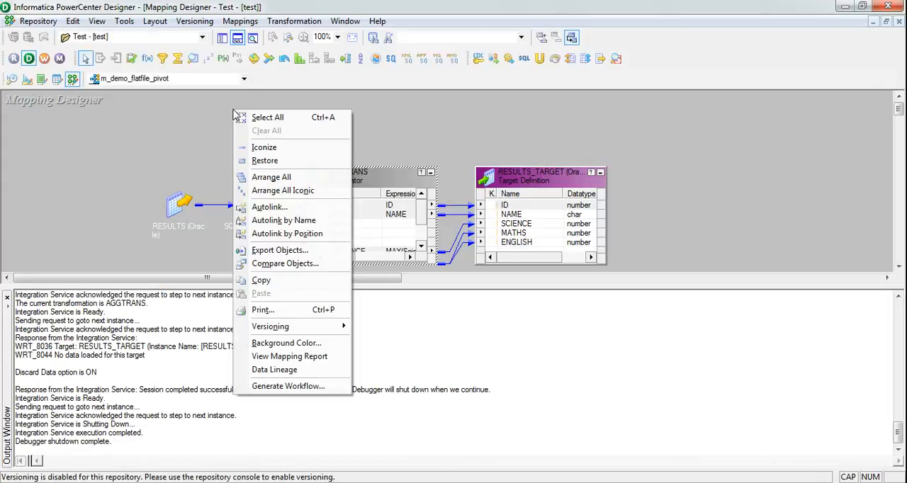
pyautogui.click(287, 203)
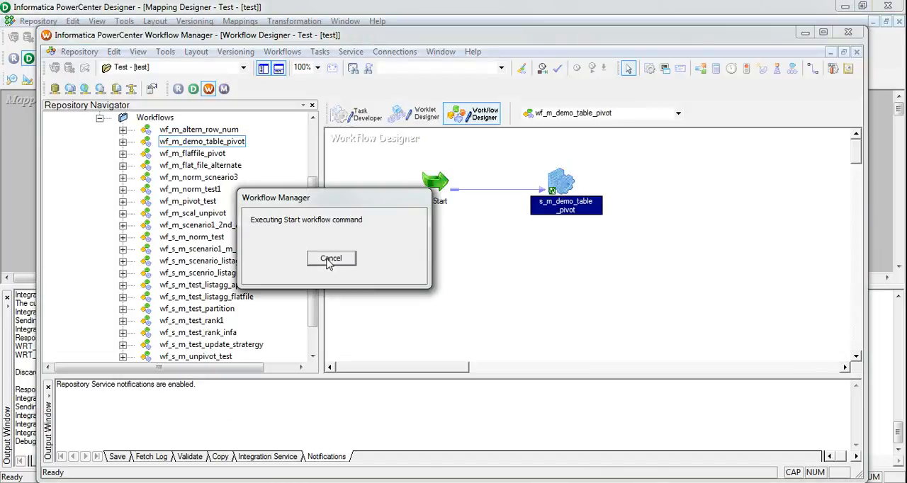
# - Close the Workflow Manager window that is still executing the start command, and relaunch Workflow Manager from the Designer
pyautogui.click(850, 33)
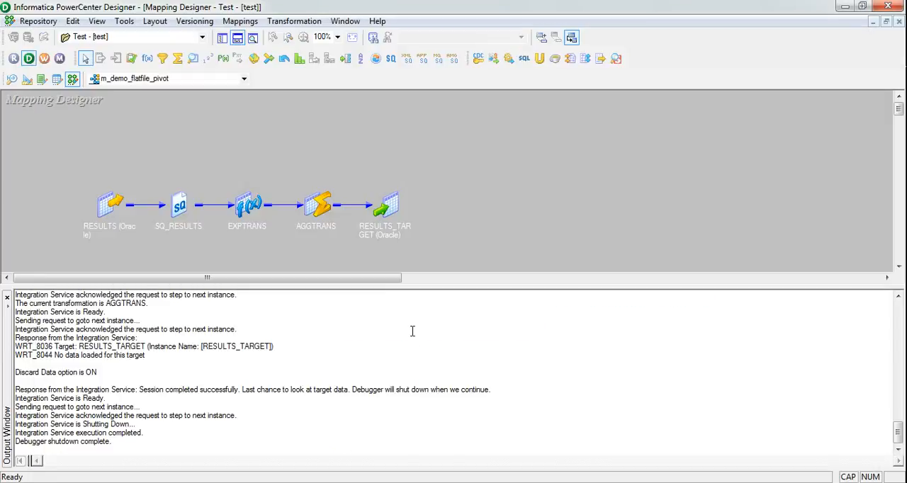
pyautogui.click(585, 482)
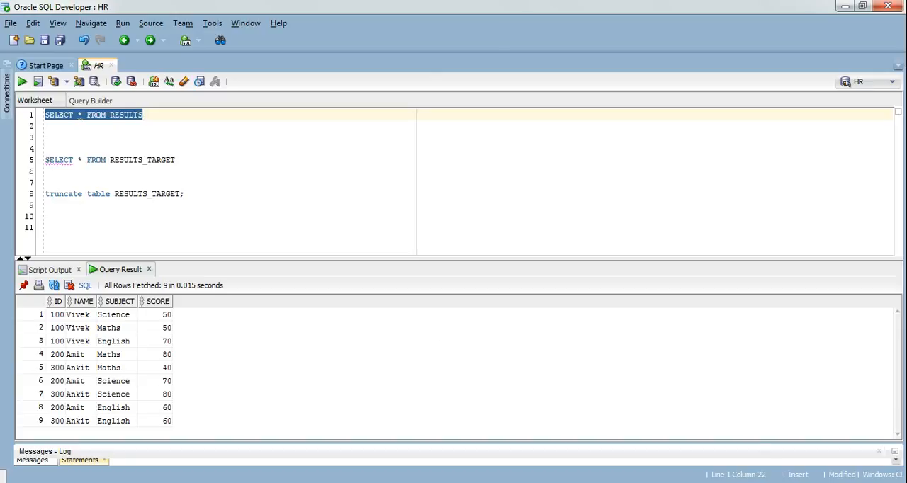
pyautogui.click(522, 482)
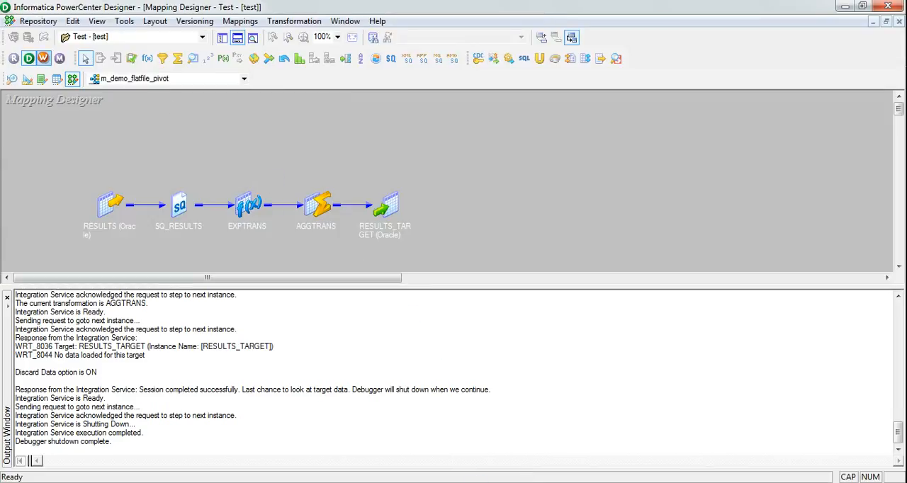
# - Switch to SQL Developer and run SELECT * FROM RESULTS_TARGET to view the rows currently in the target table
pyautogui.click(479, 482)
pyautogui.click(206, 164)
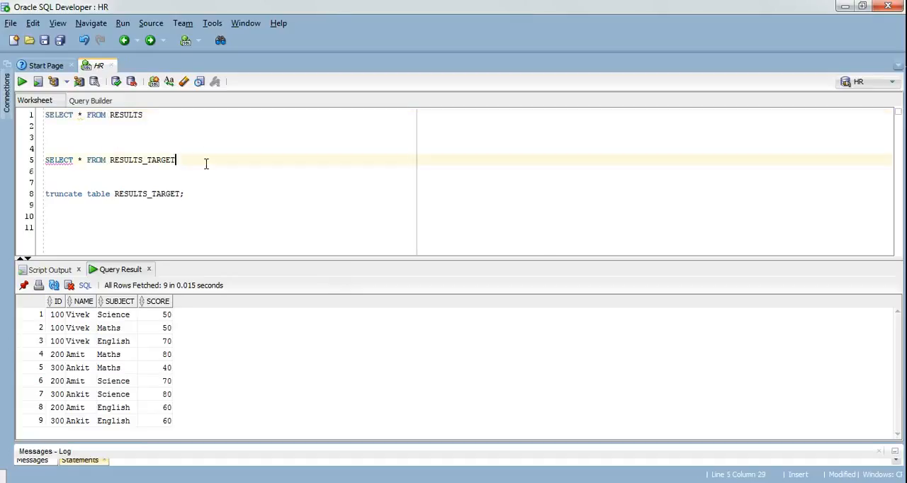
pyautogui.hotkey('shift', 'Home')
pyautogui.hotkey('ctrl', 'Return')
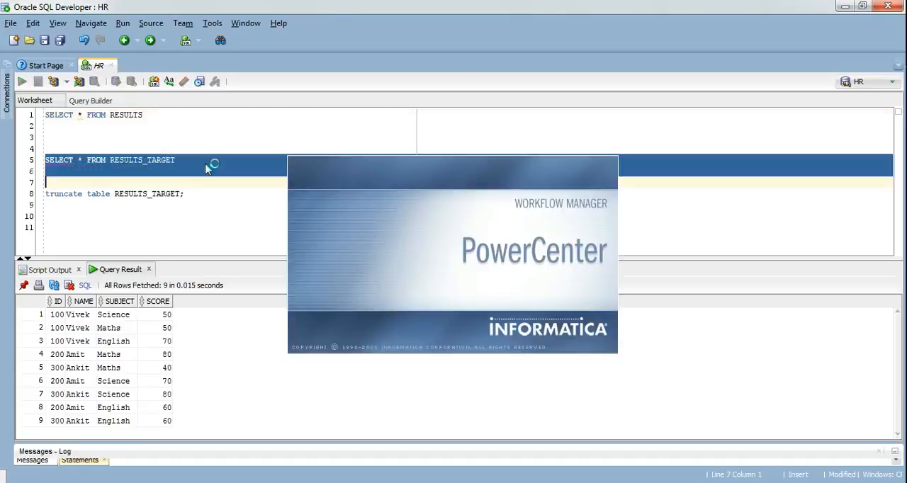
# - Empty the target table by running the statement truncate table RESULTS_TARGET
pyautogui.click(195, 191)
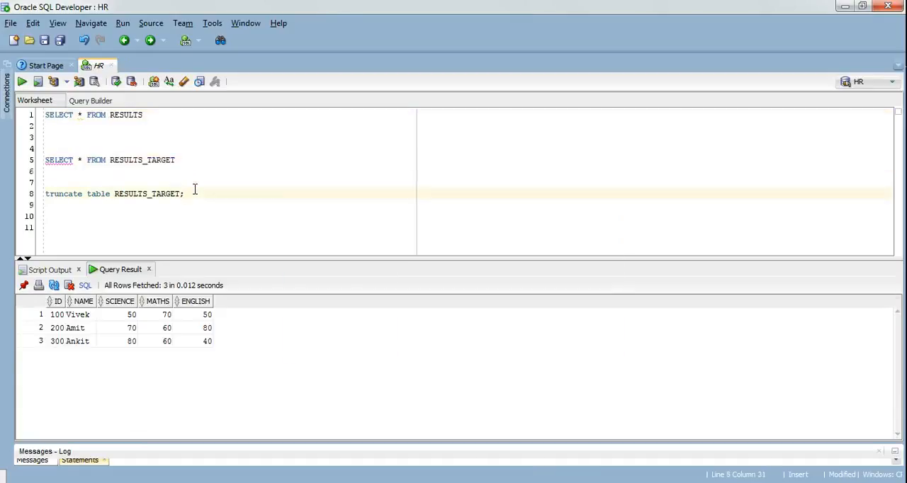
pyautogui.hotkey('shift', 'Home')
pyautogui.hotkey('ctrl', 'Return')
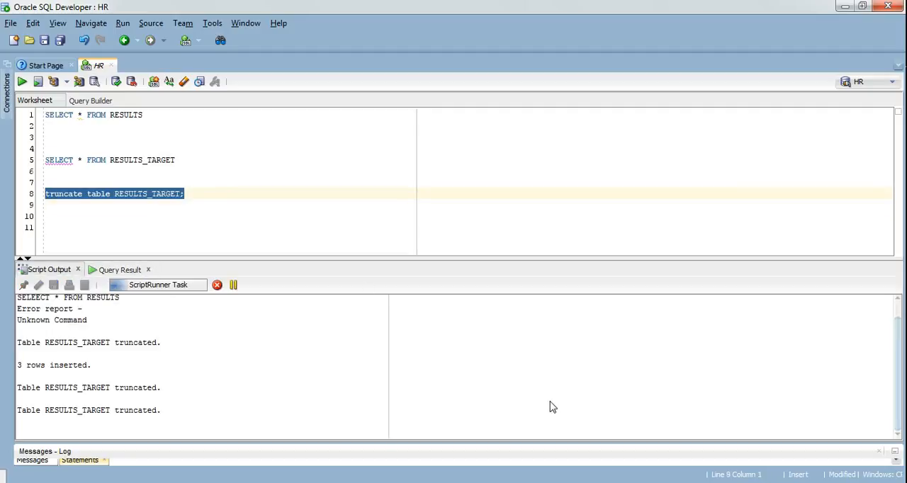
# - Switch to Workflow Manager, dismiss the startup tip, open workflow wf_m_demo_flatfile_pivot from the Test folder in the Workflow Designer, and start it
pyautogui.click(649, 482)
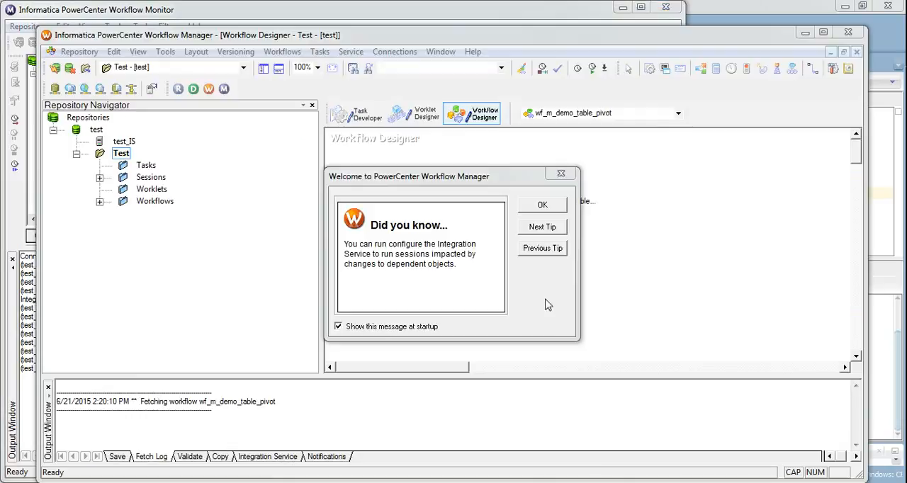
pyautogui.click(532, 208)
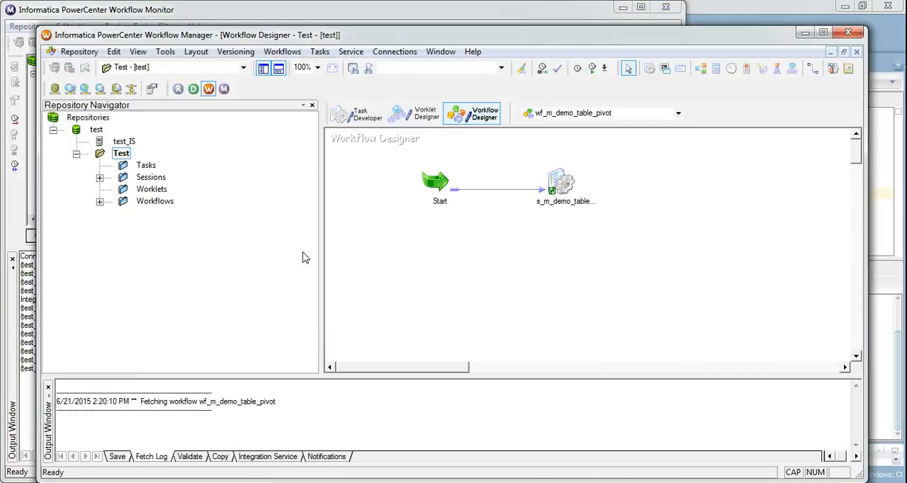
pyautogui.click(99, 201)
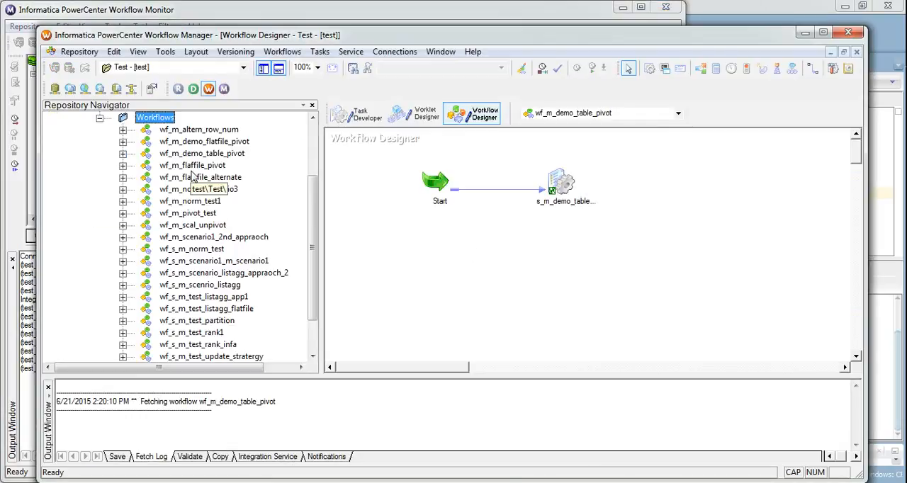
pyautogui.moveTo(220, 146); pyautogui.dragTo(385, 174)
pyautogui.rightClick(482, 217)
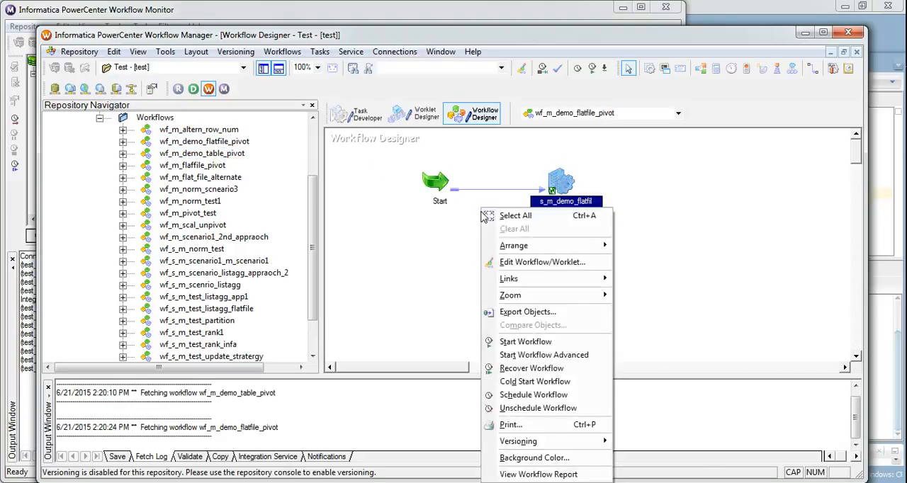
pyautogui.click(531, 344)
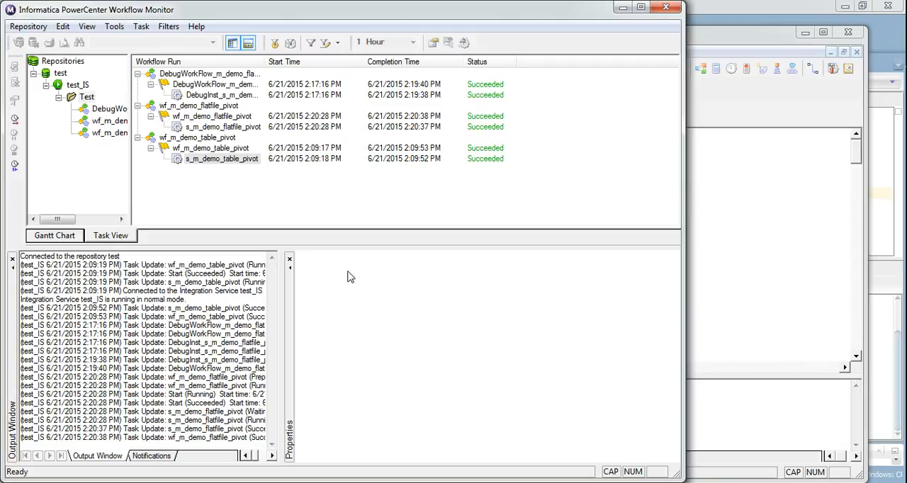
# - Query RESULTS_TARGET again in SQL Developer to check the rows loaded by the workflow, and switch to the Notepad notes with the expected pivoted table
pyautogui.click(454, 482)
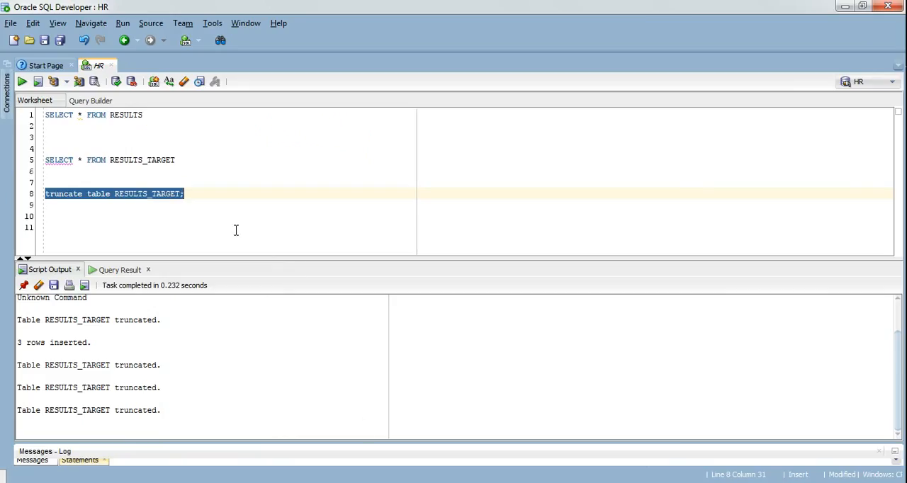
pyautogui.click(180, 156)
pyautogui.hotkey('shift', 'Home')
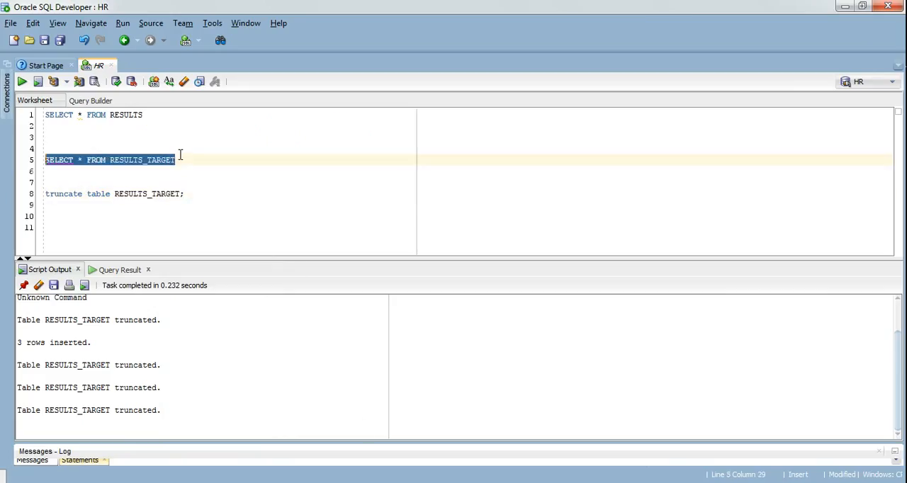
pyautogui.hotkey('ctrl', 'Return')
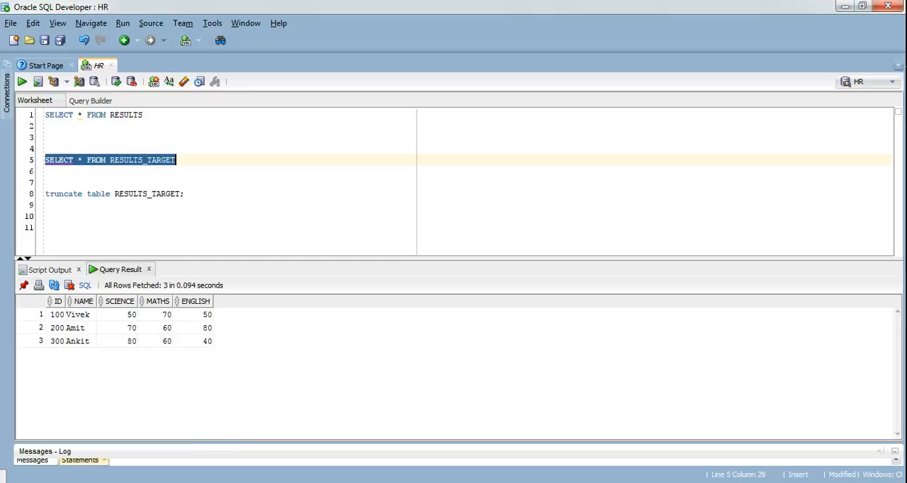
pyautogui.hotkey('alt', 'Tab')
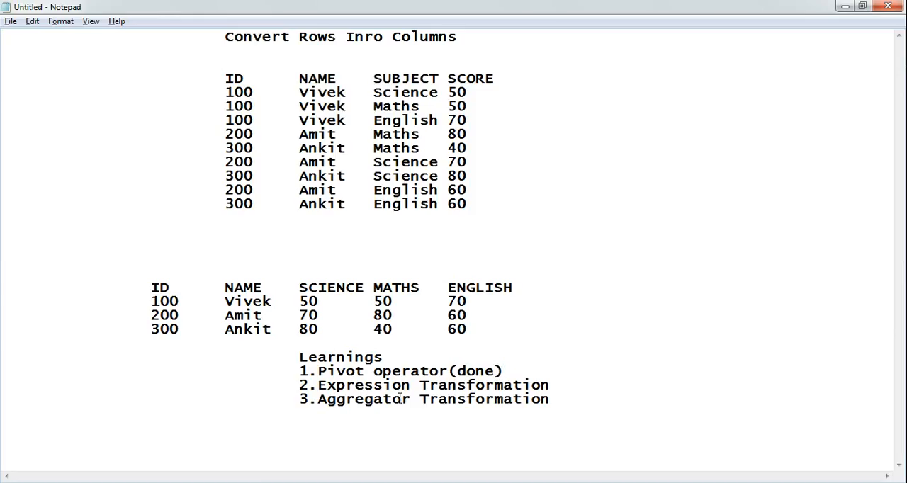